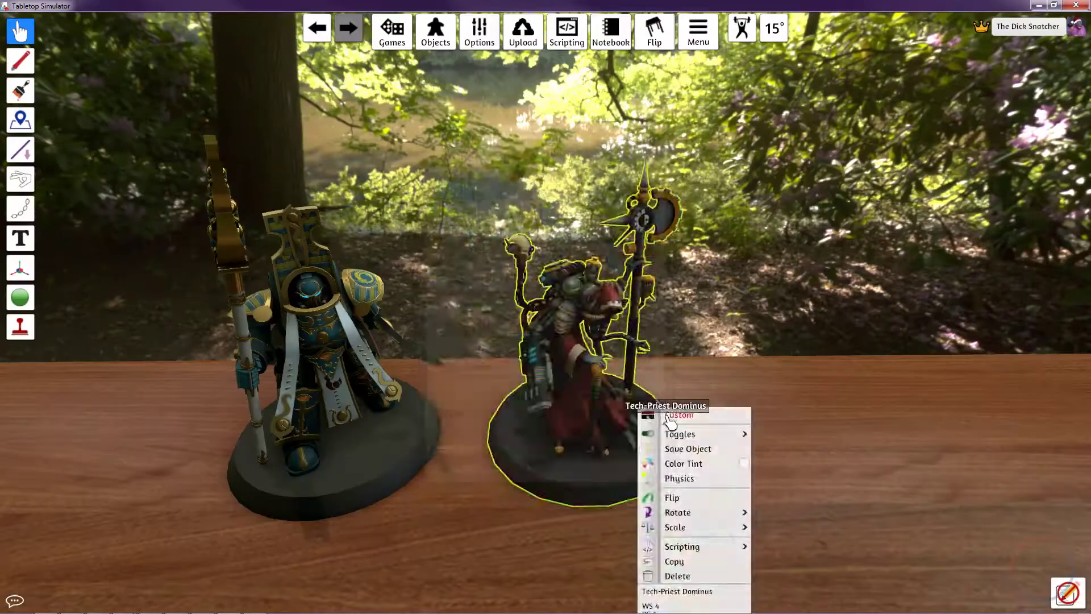
# Close the Tech-Priest figure's Custom Model settings in Tabletop Simulator
pyautogui.click(665, 421)
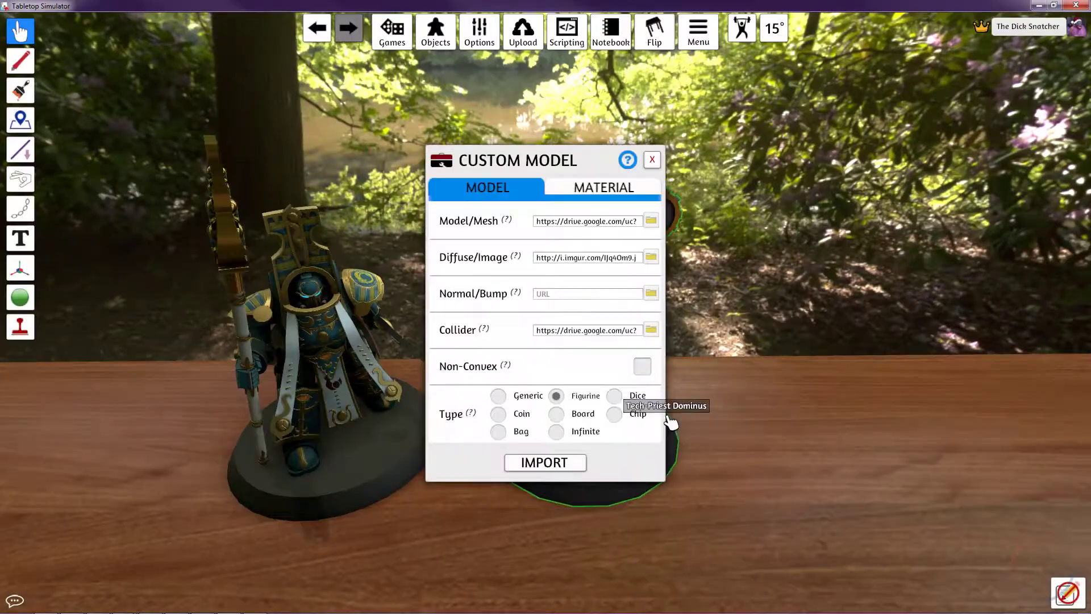
pyautogui.moveTo(475, 220)
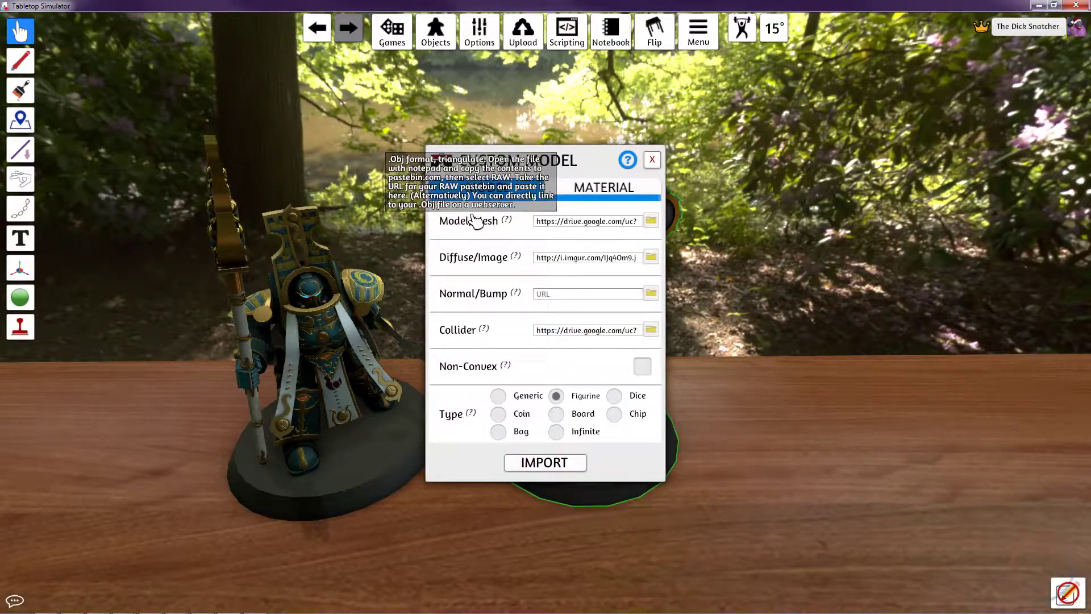
pyautogui.click(653, 160)
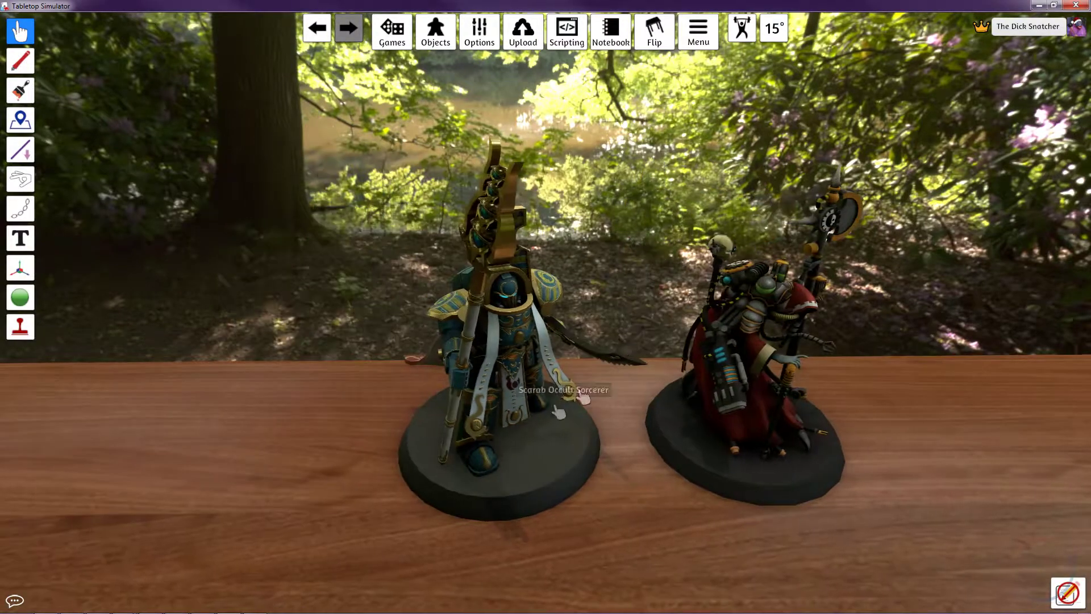
# Open the Scarab Occult Sorcerer's Custom AssetBundle settings and select its AssetBundle URL
pyautogui.rightClick(536, 418)
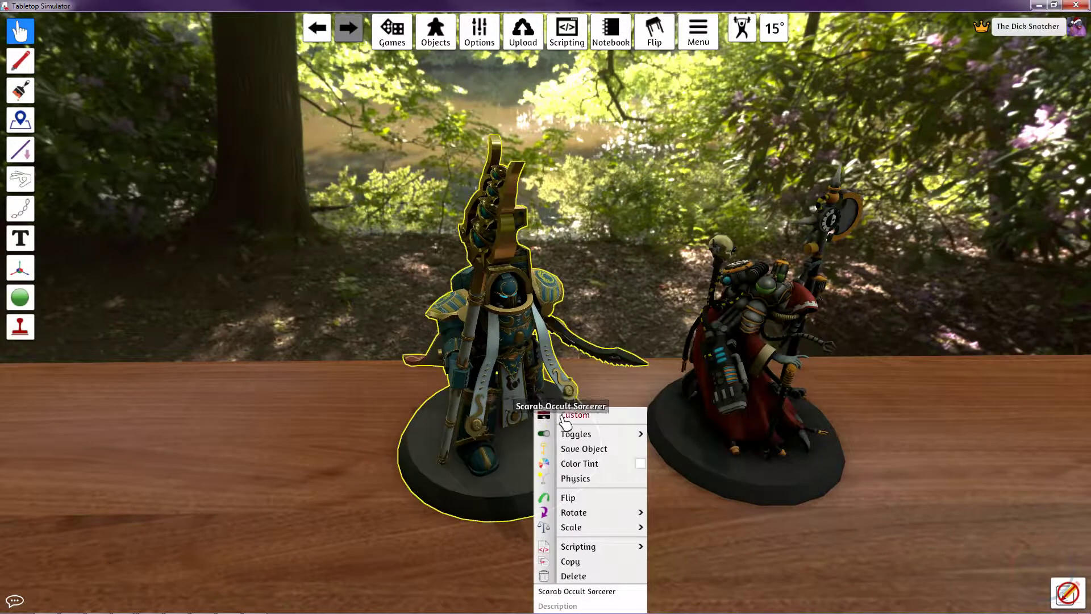
pyautogui.click(560, 414)
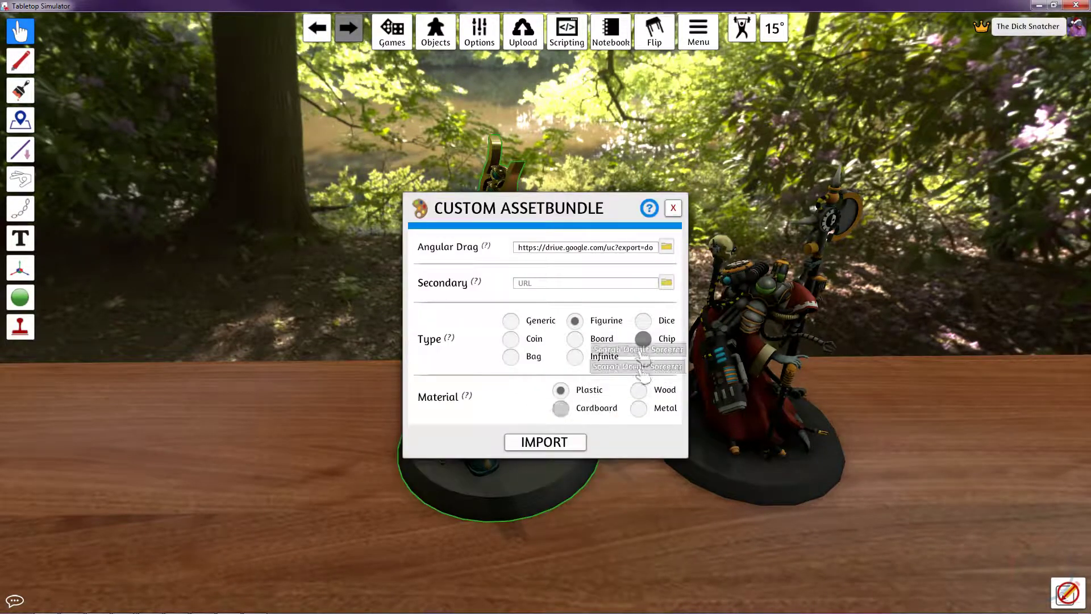
pyautogui.click(612, 253)
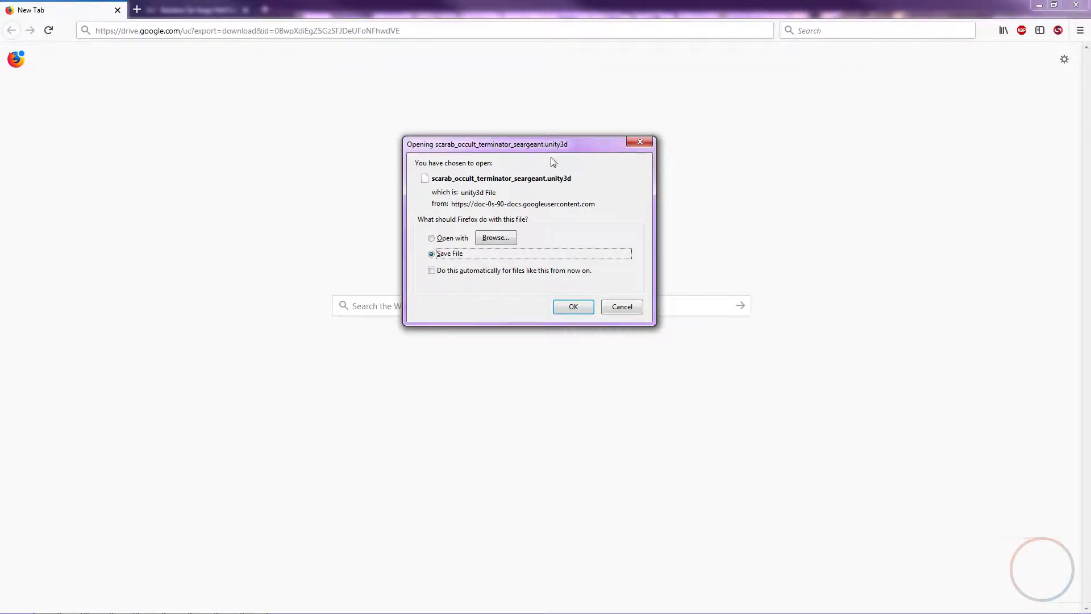
# Cancel the Firefox download of scarab_occult_terminator_seargeant.unity3d
pyautogui.click(623, 307)
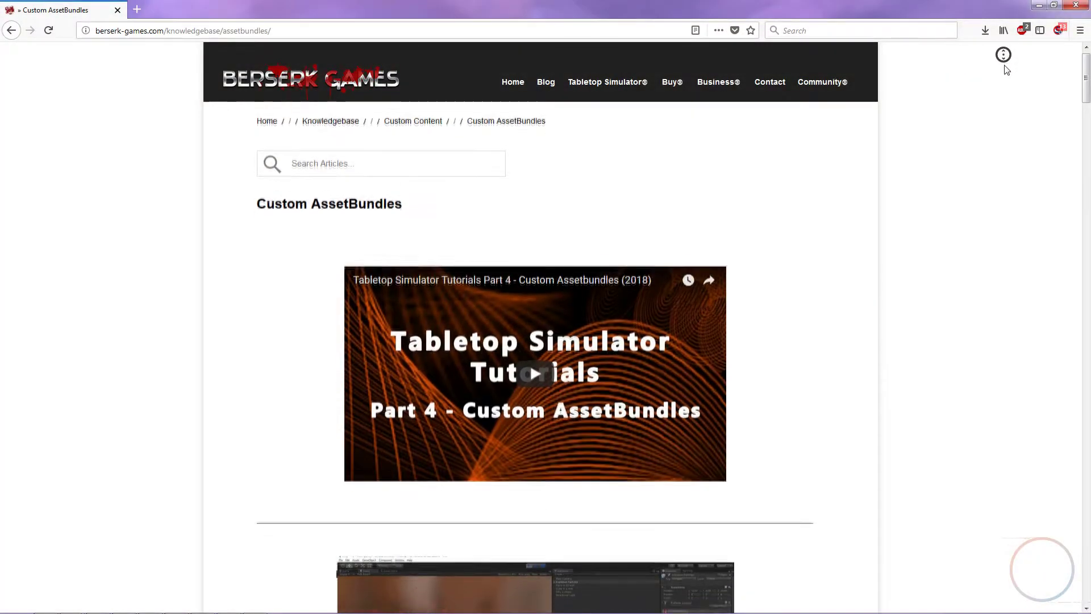
# Scroll the Custom AssetBundles article down to step 12 and the Secondary AssetBundles section
pyautogui.scroll(-9, 1008, 78)
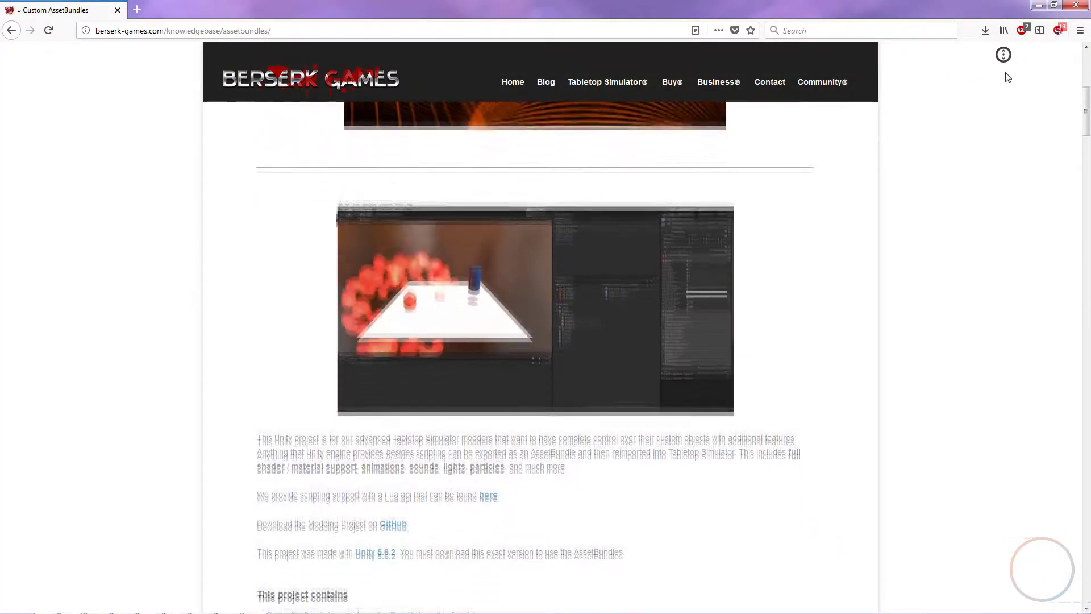
pyautogui.scroll(-8, 1008, 77)
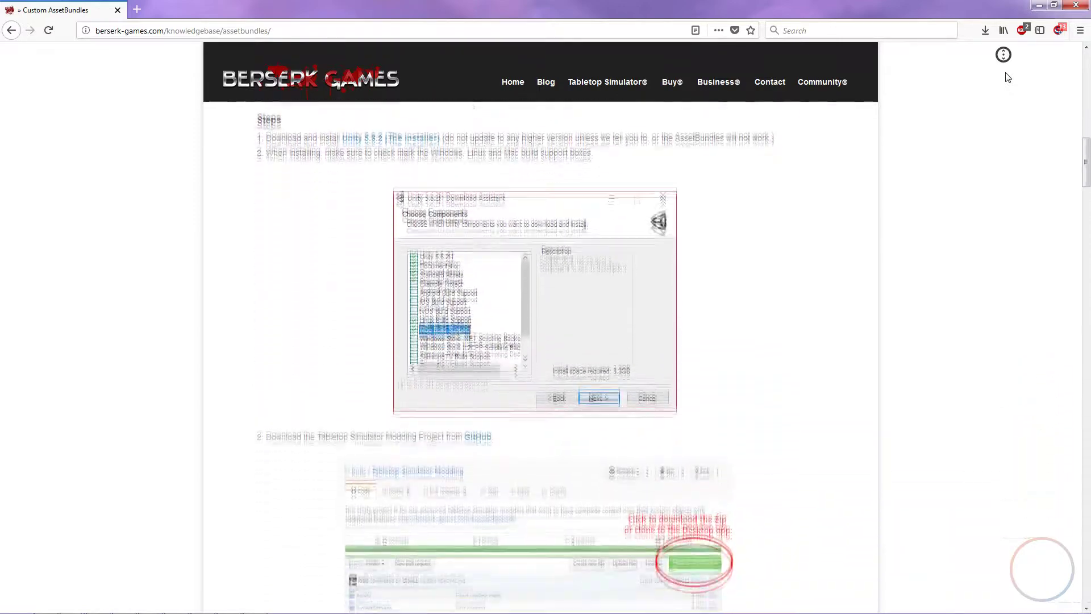
pyautogui.scroll(-11, 1007, 77)
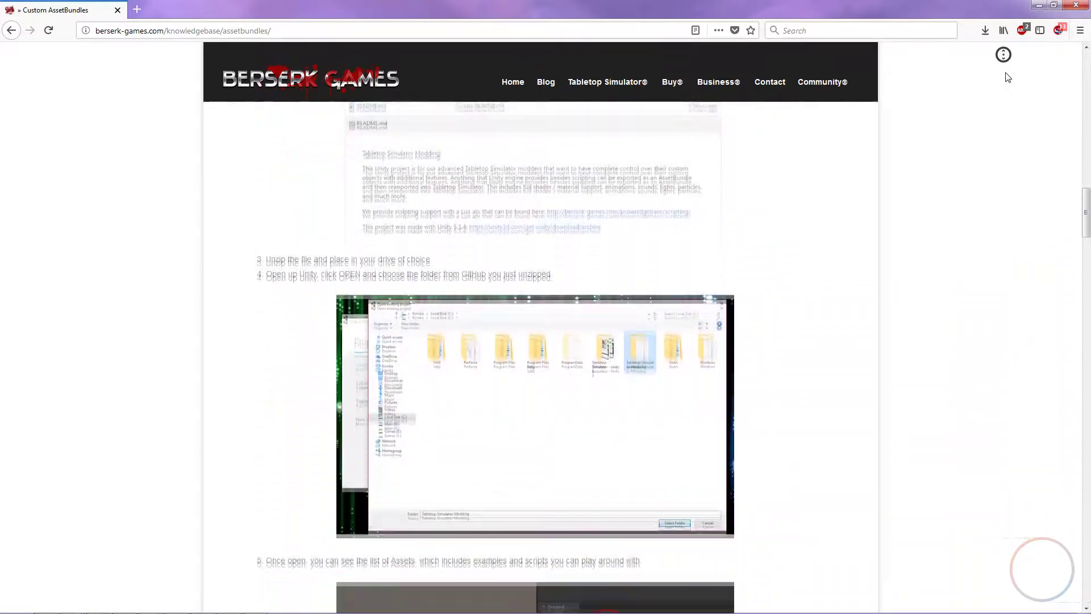
pyautogui.scroll(-10, 1008, 78)
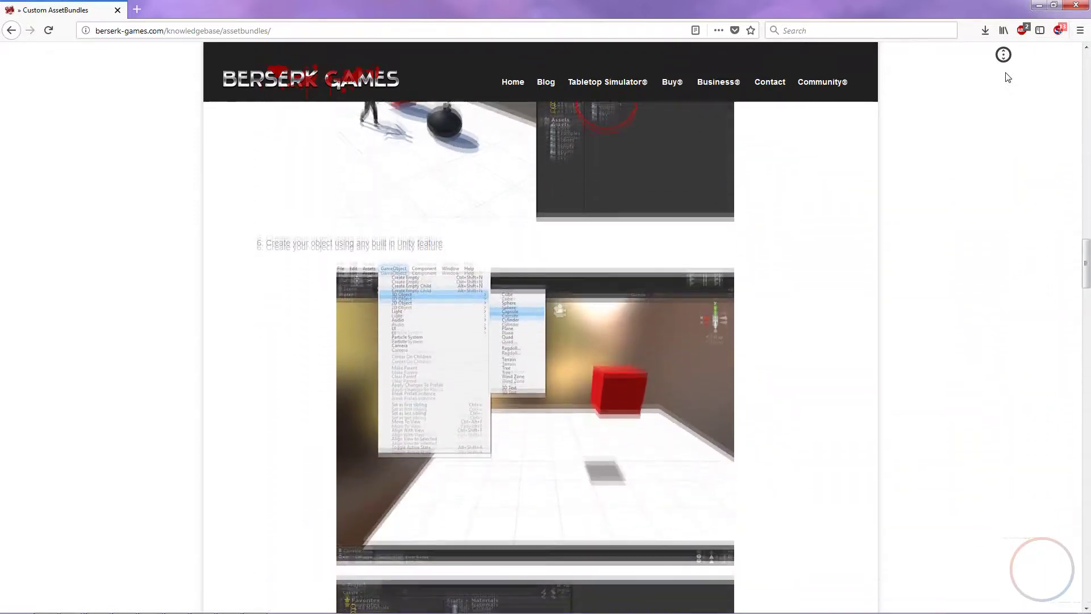
pyautogui.scroll(-10, 1007, 77)
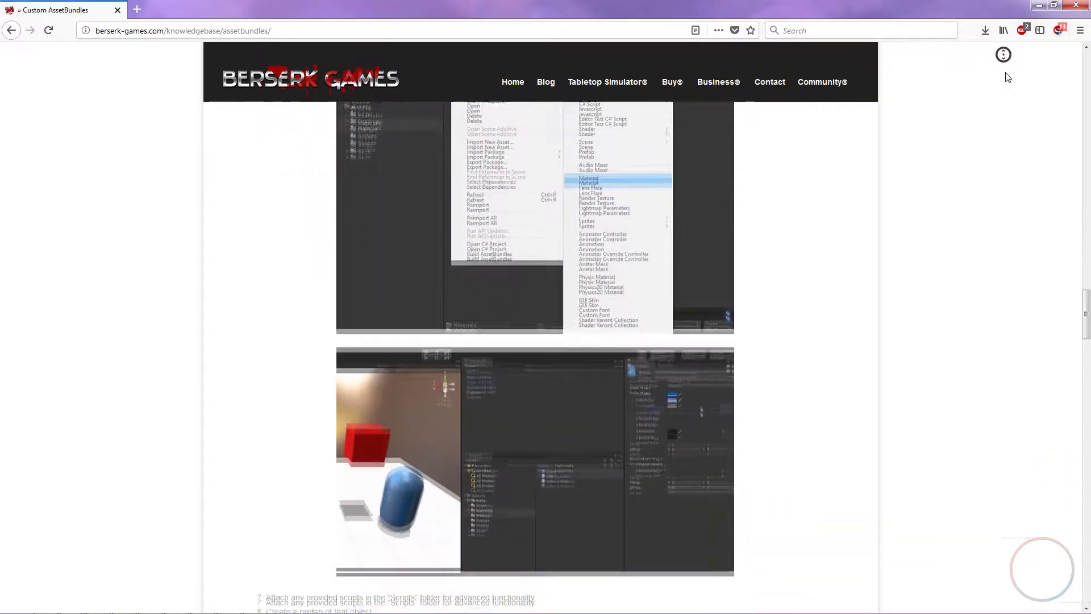
pyautogui.scroll(-10, 1007, 78)
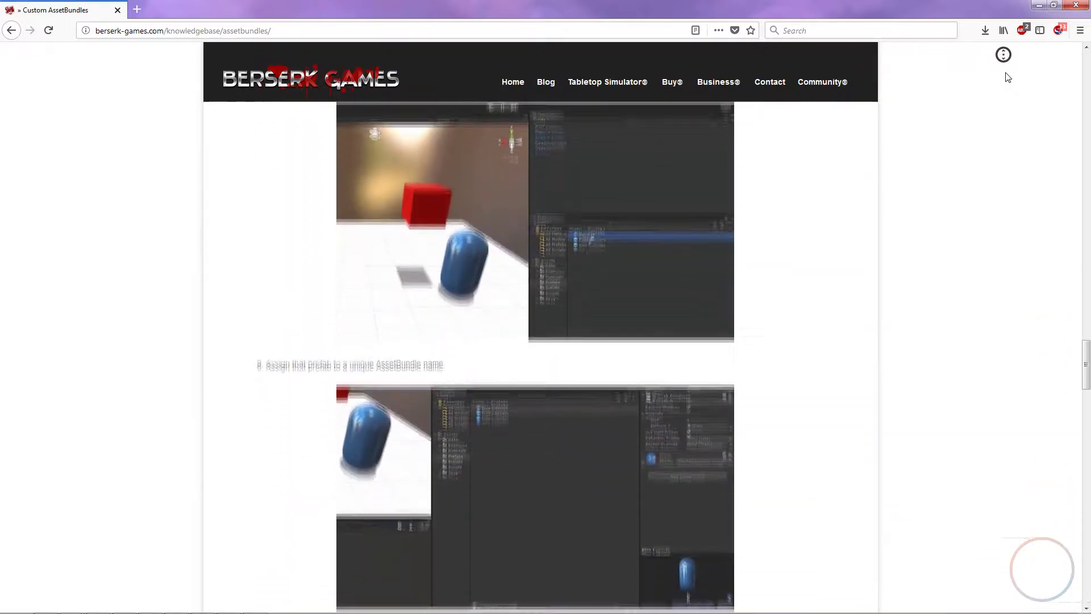
pyautogui.scroll(-10, 1008, 77)
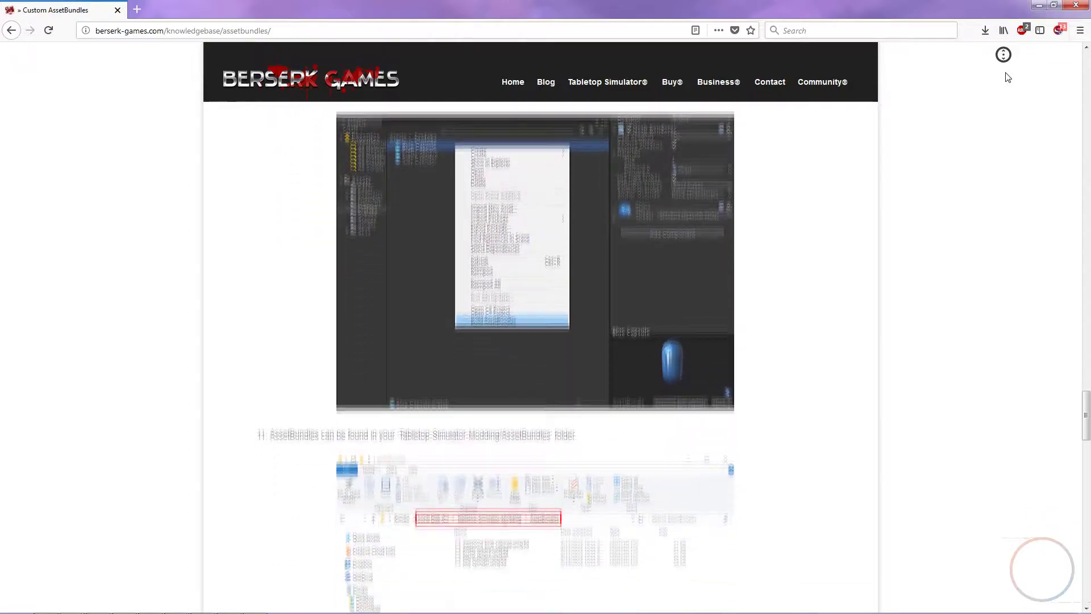
pyautogui.scroll(-5, 1007, 77)
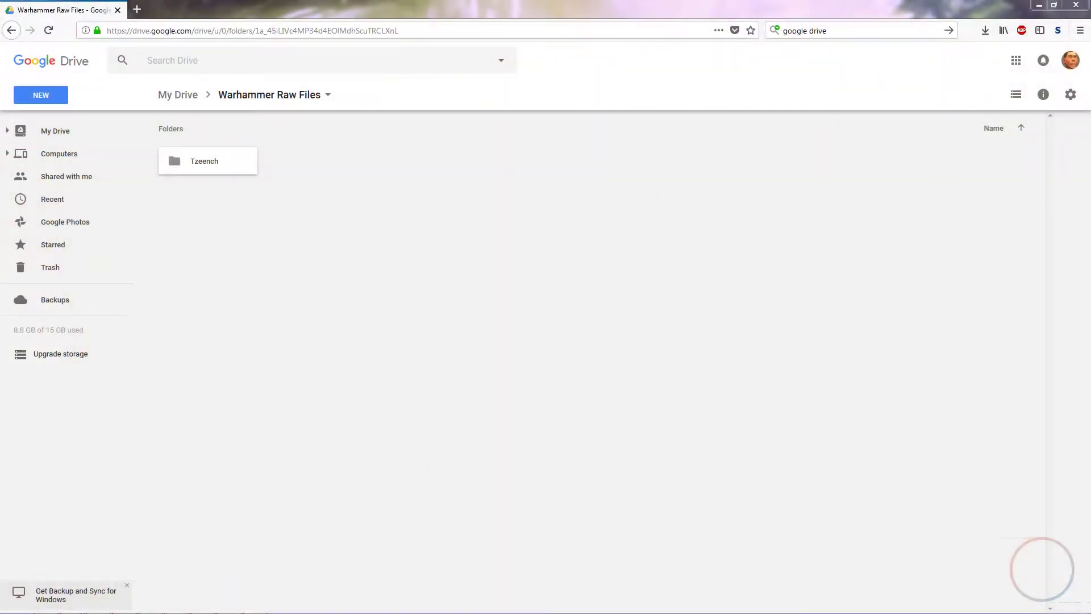
# Download Tzeench's Magnus the Red folder as a zip and extract it to the desktop
pyautogui.doubleClick(207, 163)
pyautogui.click(214, 162)
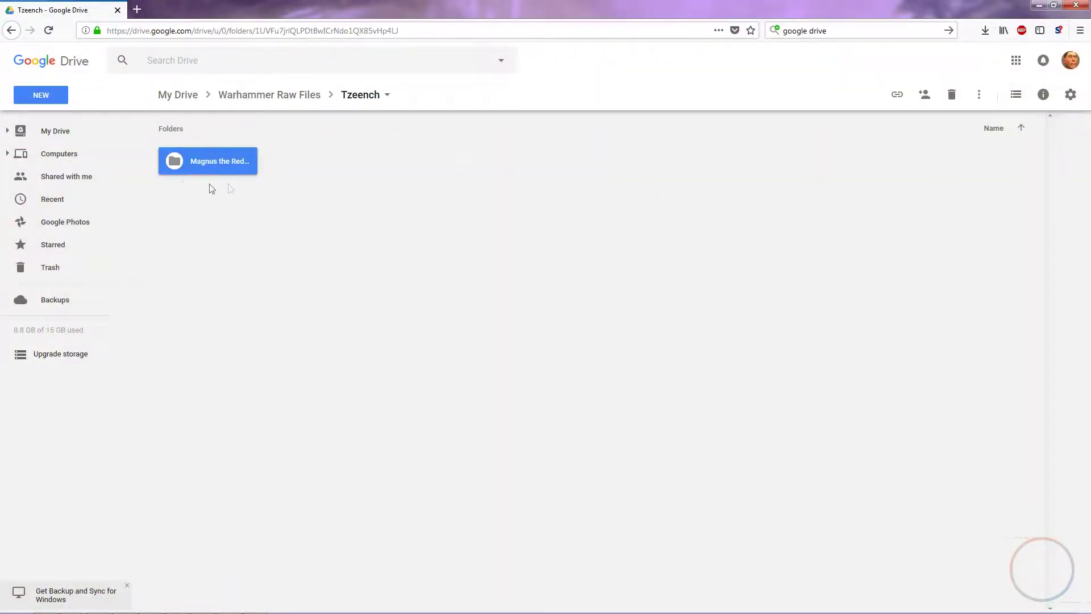
pyautogui.rightClick(221, 162)
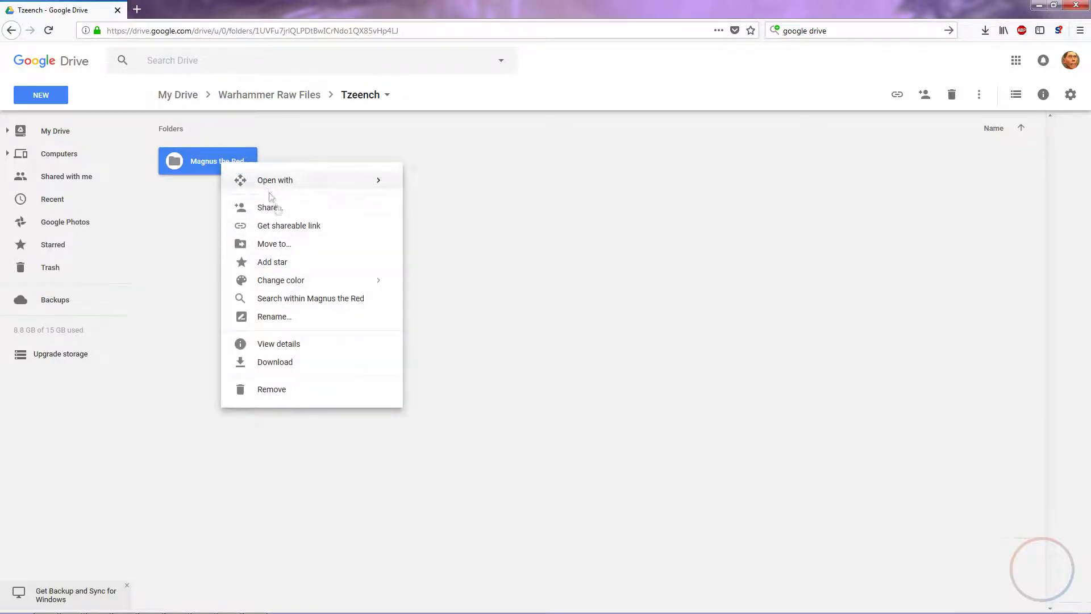
pyautogui.click(294, 366)
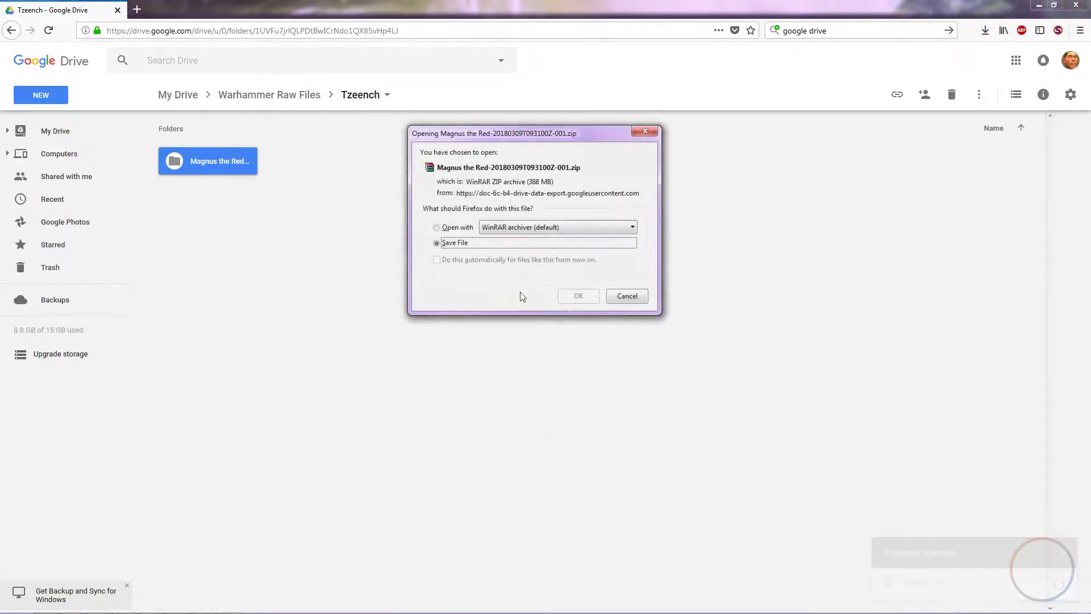
pyautogui.click(585, 297)
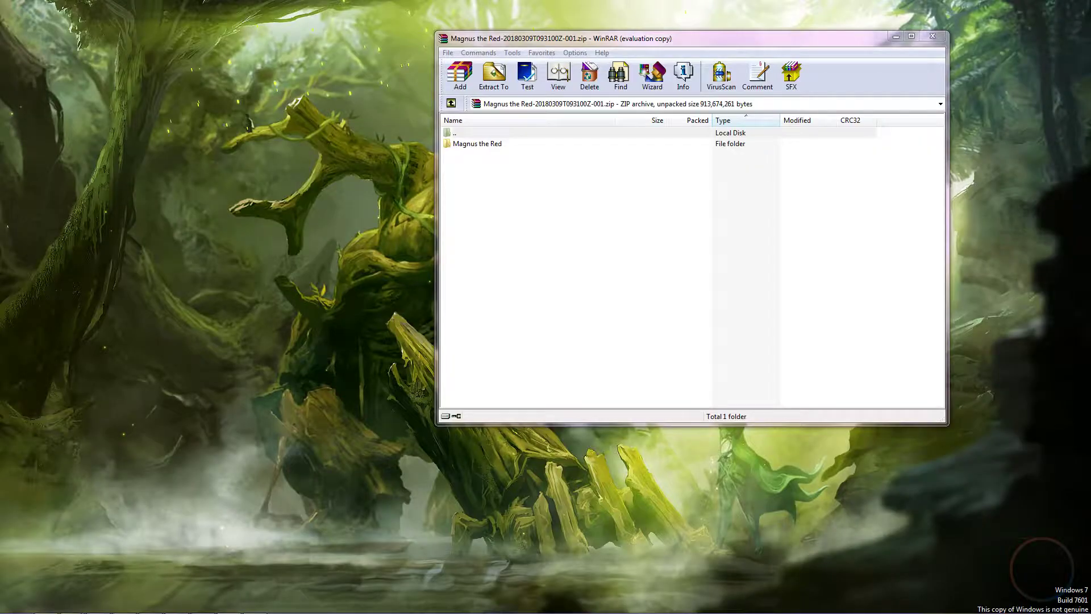
pyautogui.moveTo(489, 144); pyautogui.dragTo(309, 166)
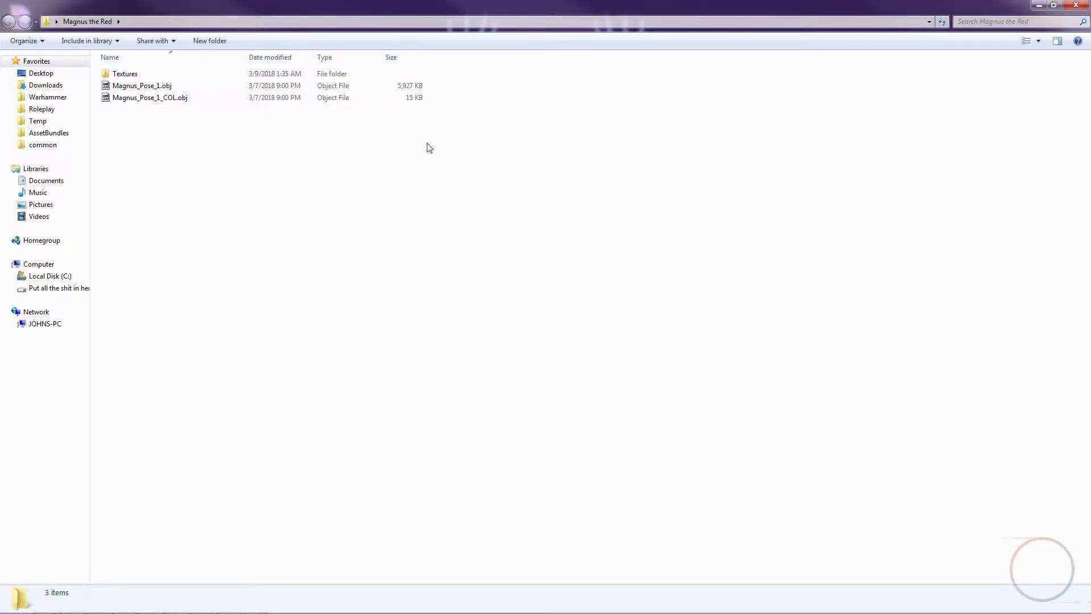
# Check the Textures folder, Magnus_Pose_1.obj and Magnus_Pose_1_COL.obj, then enter Textures
pyautogui.click(181, 74)
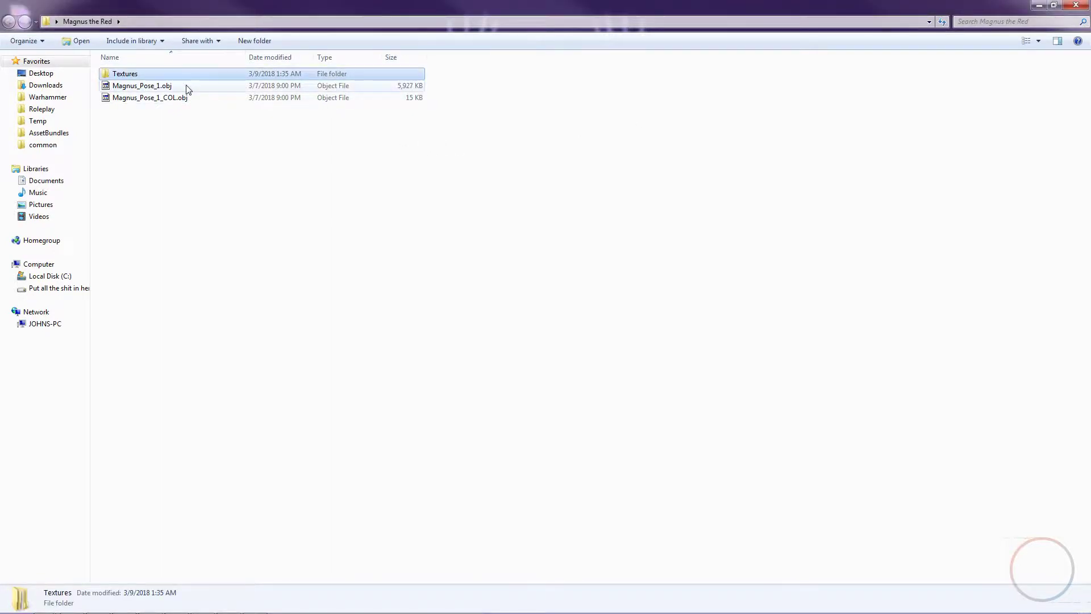
pyautogui.click(187, 88)
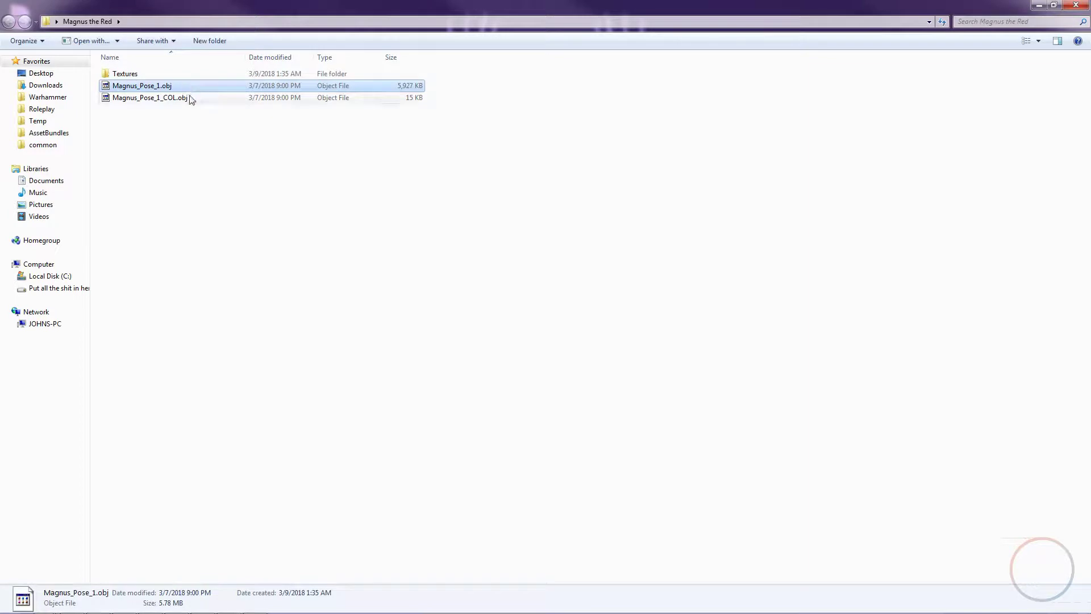
pyautogui.click(191, 98)
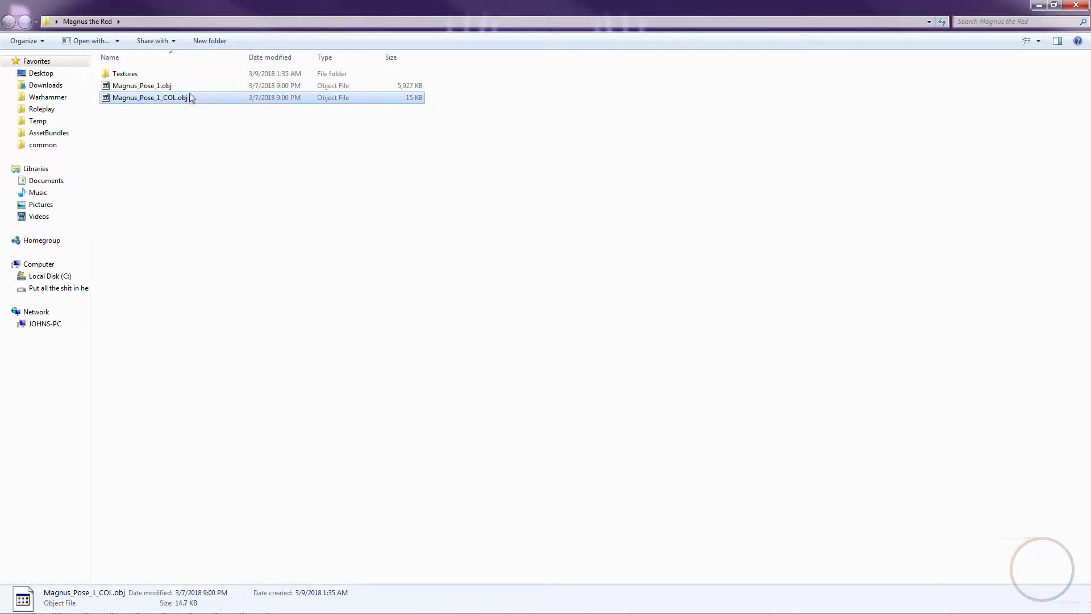
pyautogui.doubleClick(178, 75)
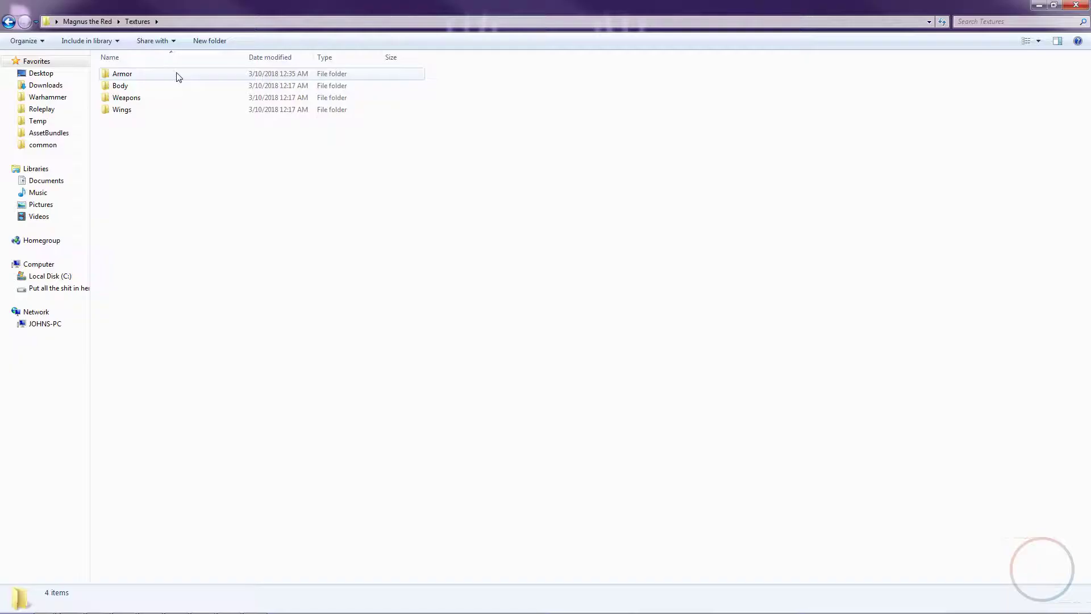
# Look over the Armor, Body, Weapons and Wings texture folders, ending on Armor
pyautogui.click(176, 75)
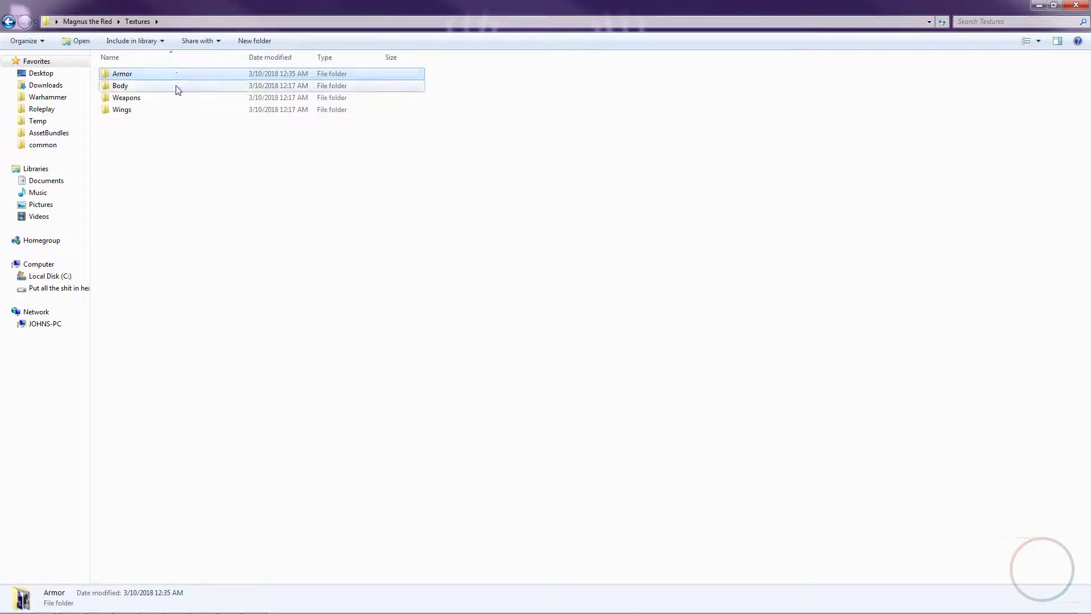
pyautogui.click(177, 88)
pyautogui.click(181, 99)
pyautogui.click(183, 112)
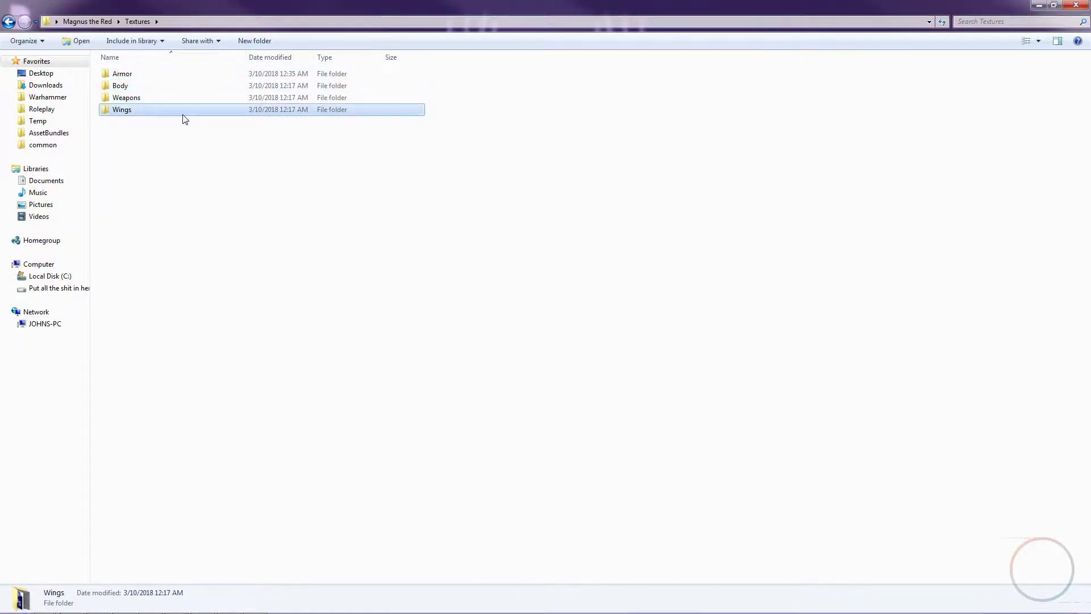
pyautogui.click(173, 75)
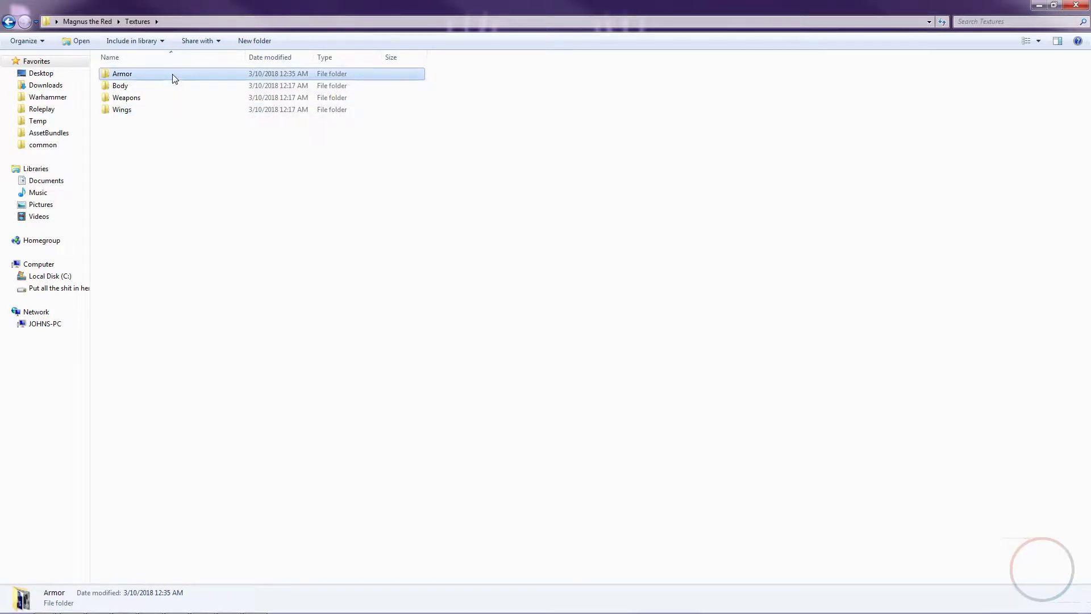
# In the Armor folder, compare the 1024 maps and PSDs, then select Armor2 [Albedo] and [Specular]
pyautogui.doubleClick(172, 74)
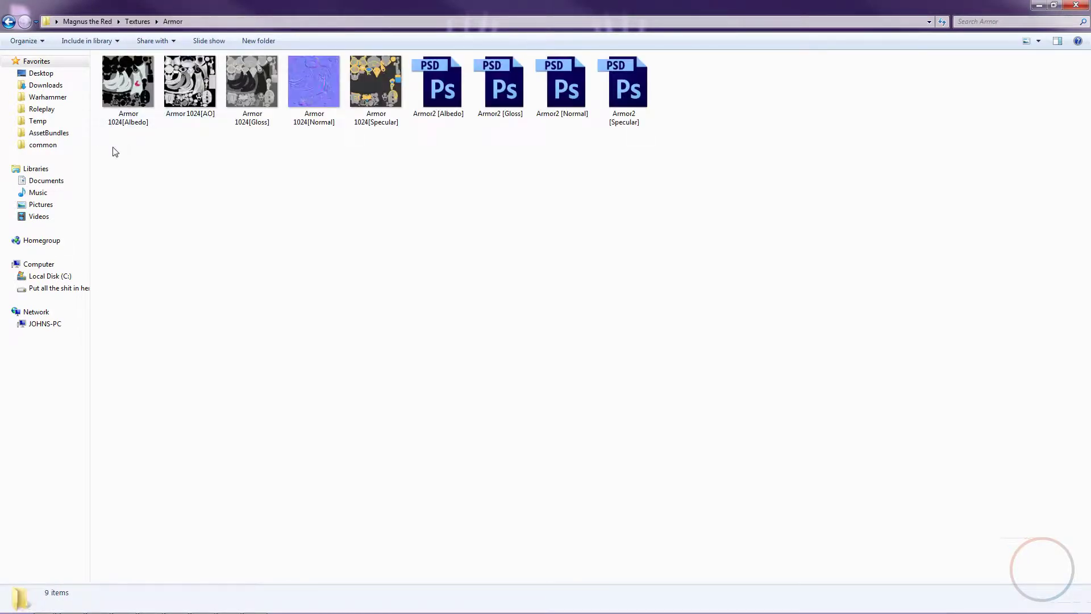
pyautogui.moveTo(115, 151); pyautogui.dragTo(357, 78)
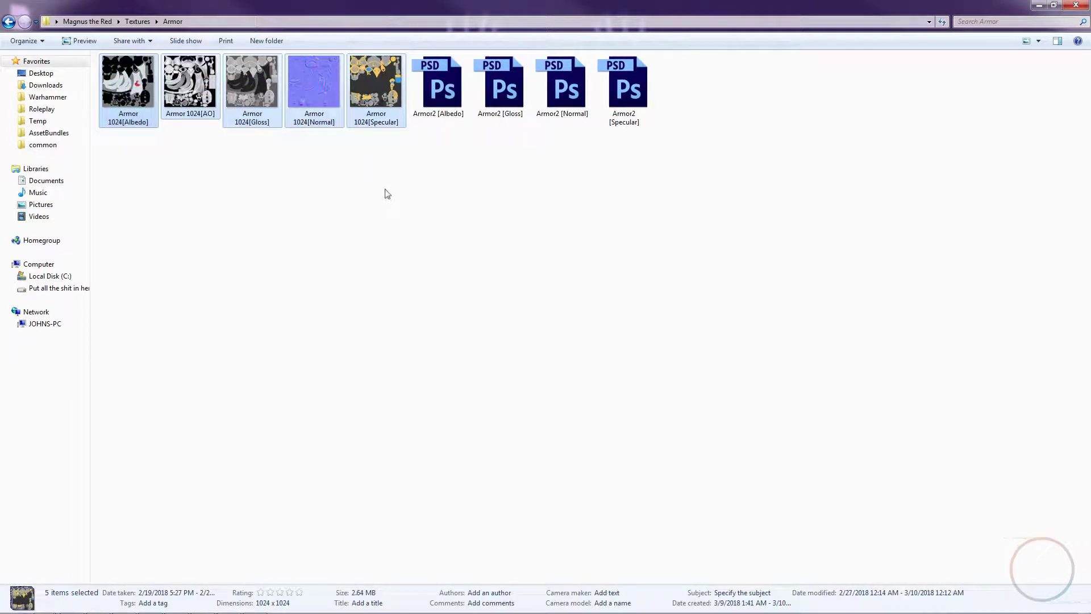
pyautogui.moveTo(441, 147); pyautogui.dragTo(703, 66)
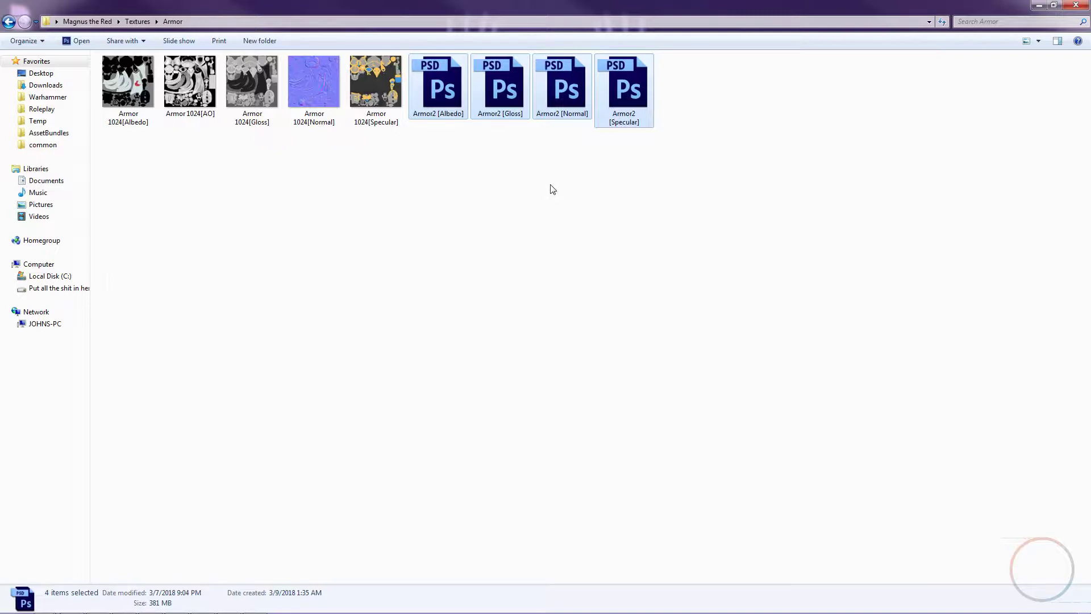
pyautogui.click(498, 188)
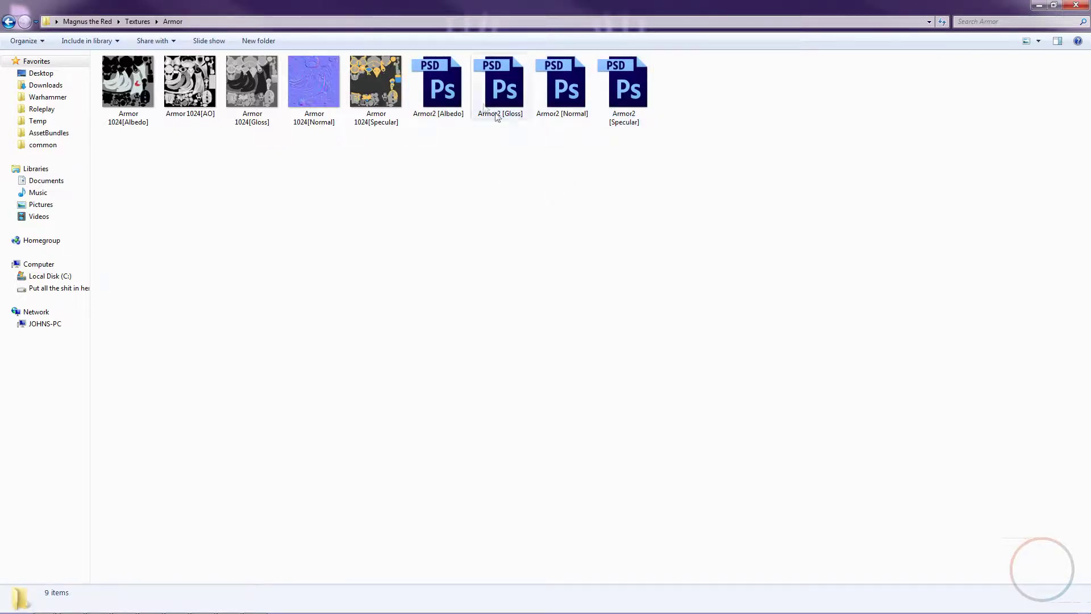
pyautogui.click(439, 91)
pyautogui.keyDown('ctrl'); pyautogui.click(633, 90); pyautogui.keyUp('ctrl')
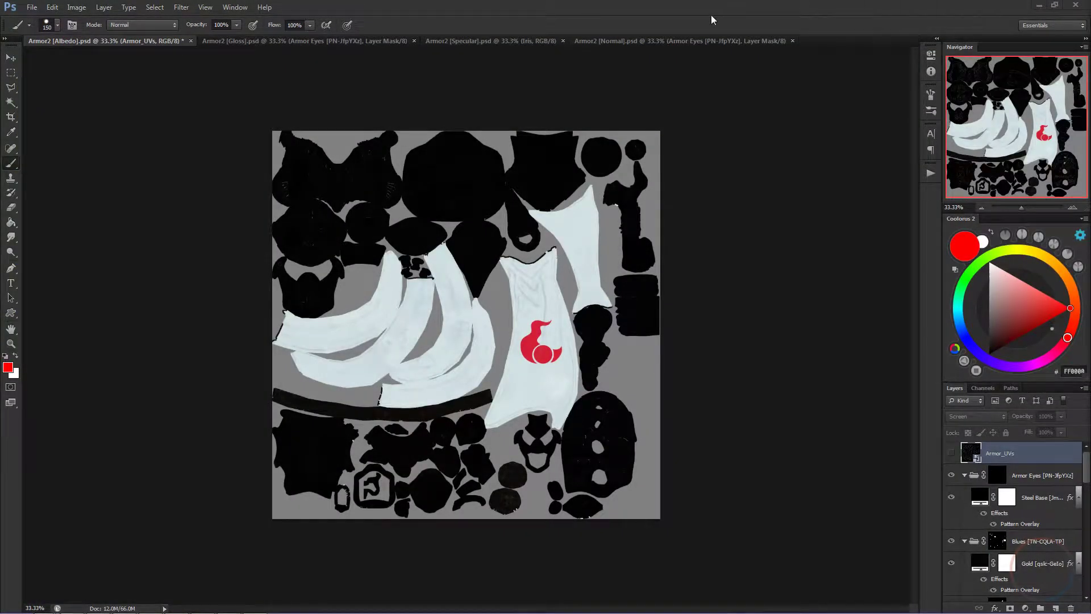
# View the Armor2 Gloss, Normal and Specular documents in Photoshop
pyautogui.click(246, 42)
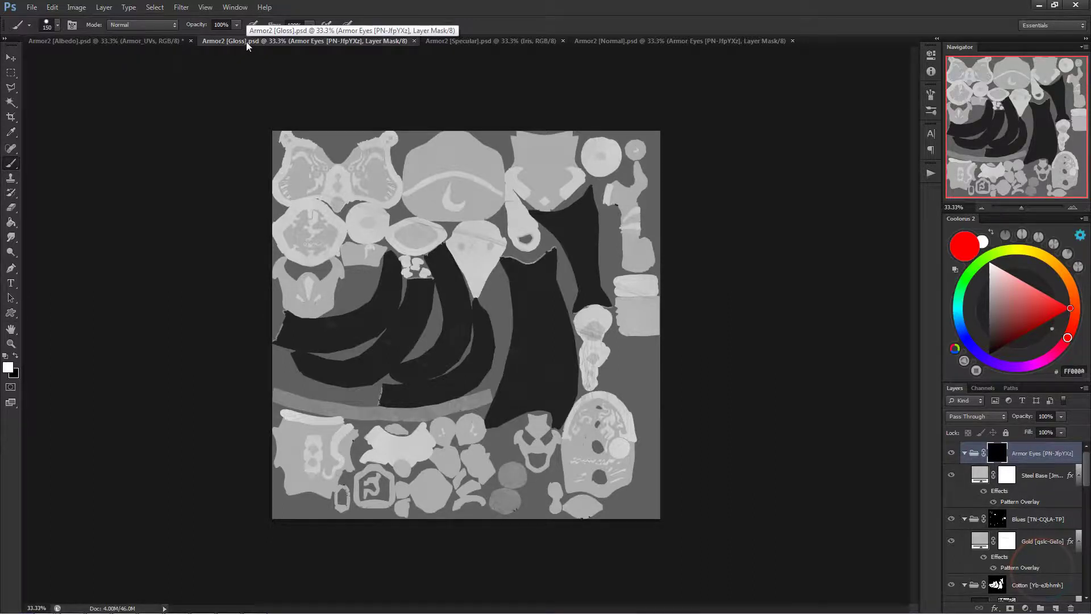
pyautogui.click(650, 42)
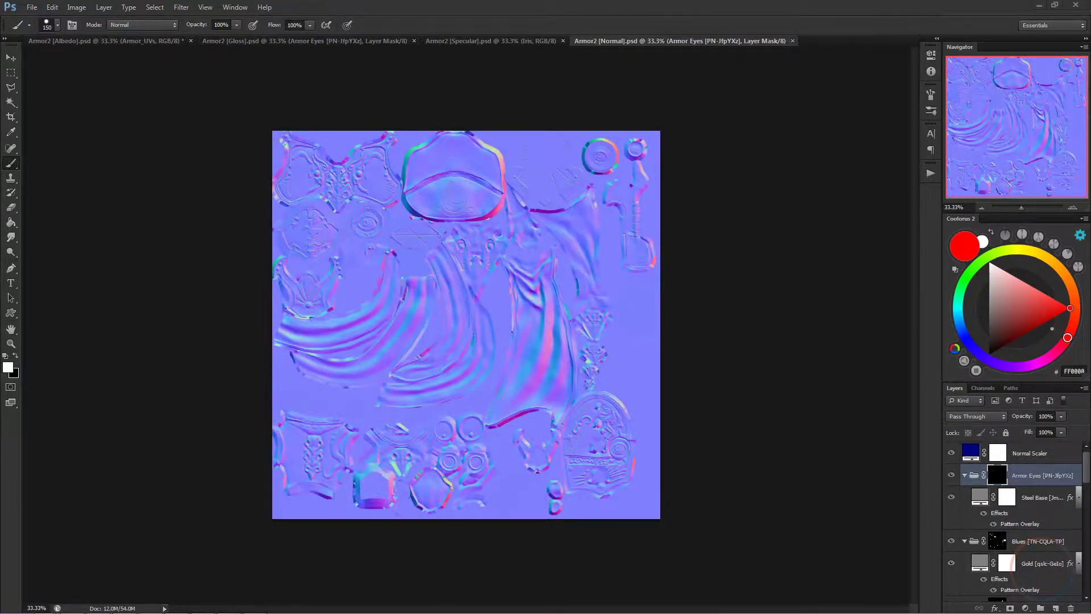
pyautogui.click(463, 42)
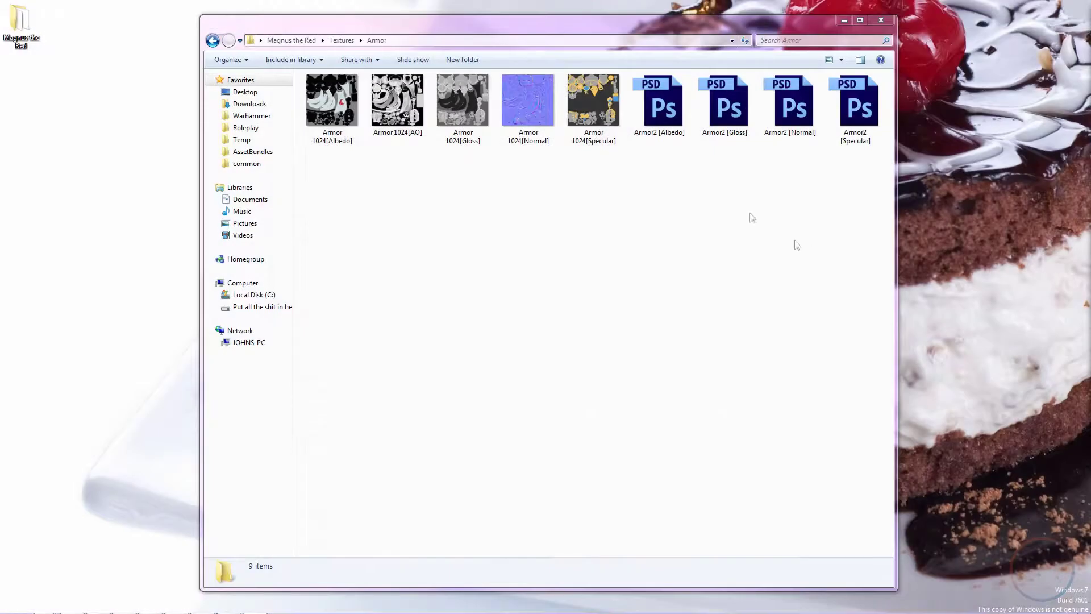
# Return to the Armor folder and select Armor2 [Albedo]
pyautogui.click(662, 111)
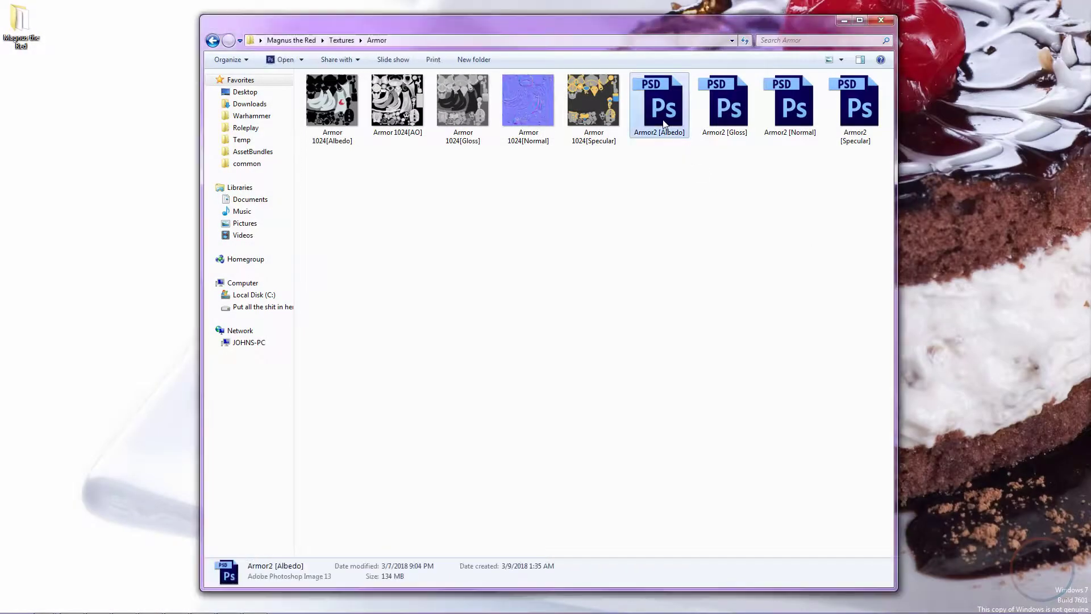
# Add Armor2 [Specular] to the selection and open both PSDs in Photoshop
pyautogui.keyDown('ctrl'); pyautogui.click(835, 121); pyautogui.keyUp('ctrl')
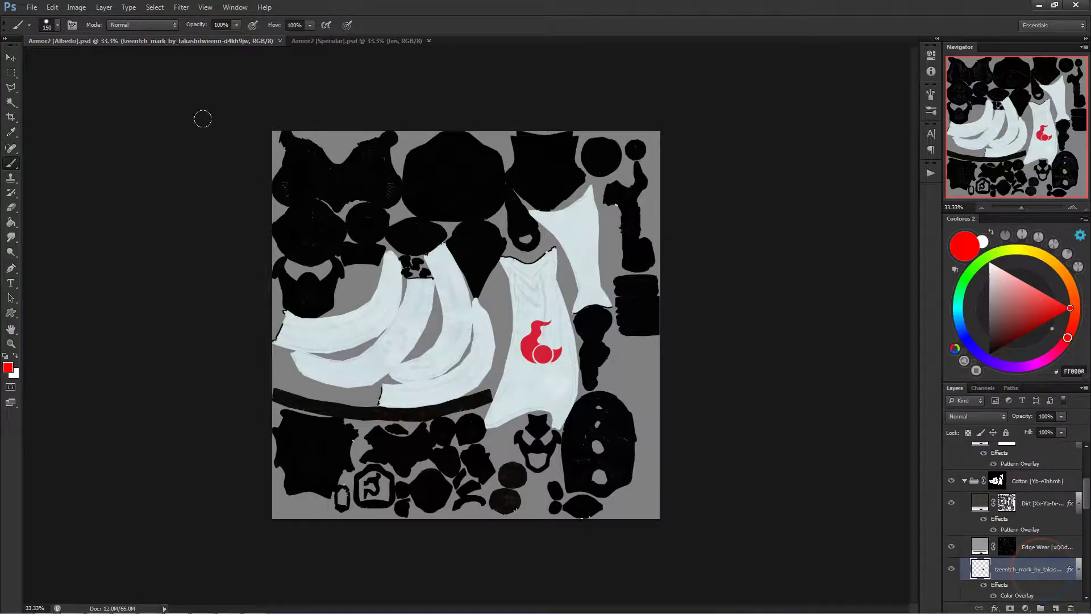
# Test-paint red strokes on the tzeentch_mark layer over the cloth, then undo them
pyautogui.click(1024, 483)
pyautogui.moveTo(1086, 497)
pyautogui.mouseDown()
pyautogui.moveTo(1086, 510)
pyautogui.moveTo(1088, 489)
pyautogui.mouseUp()
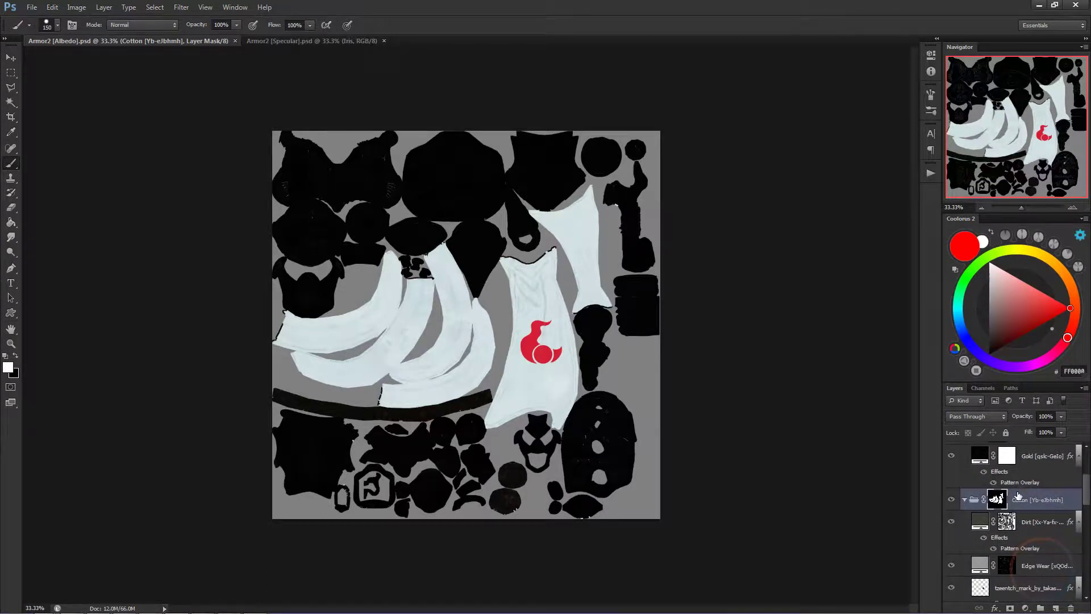
pyautogui.click(1026, 587)
pyautogui.moveTo(591, 238)
pyautogui.mouseDown()
pyautogui.moveTo(341, 318)
pyautogui.moveTo(647, 340)
pyautogui.moveTo(535, 398)
pyautogui.moveTo(698, 437)
pyautogui.mouseUp()
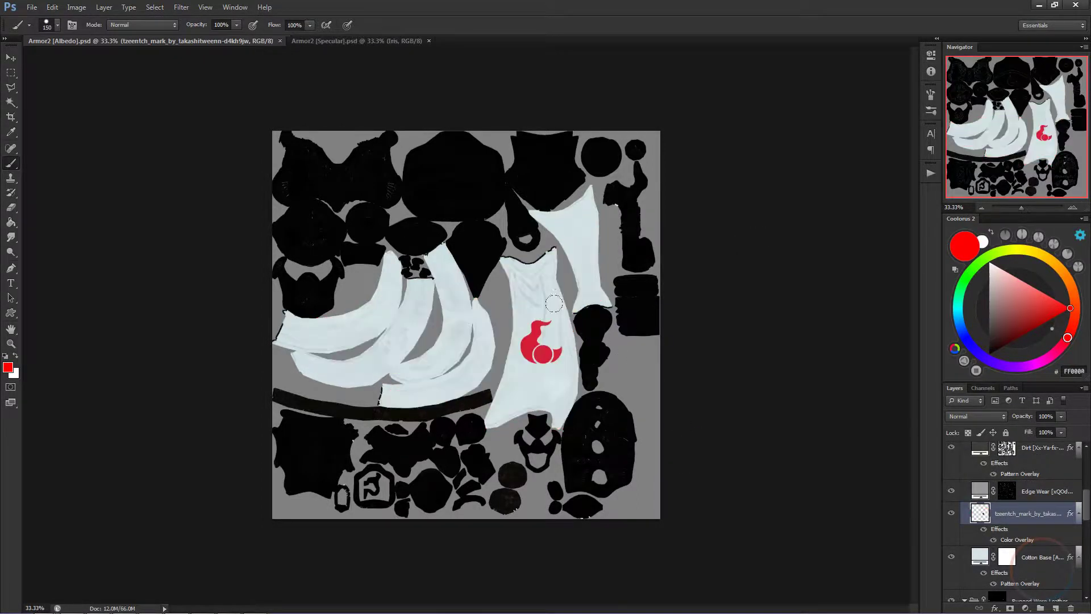
pyautogui.moveTo(298, 327)
pyautogui.mouseDown()
pyautogui.moveTo(512, 398)
pyautogui.moveTo(579, 259)
pyautogui.mouseUp()
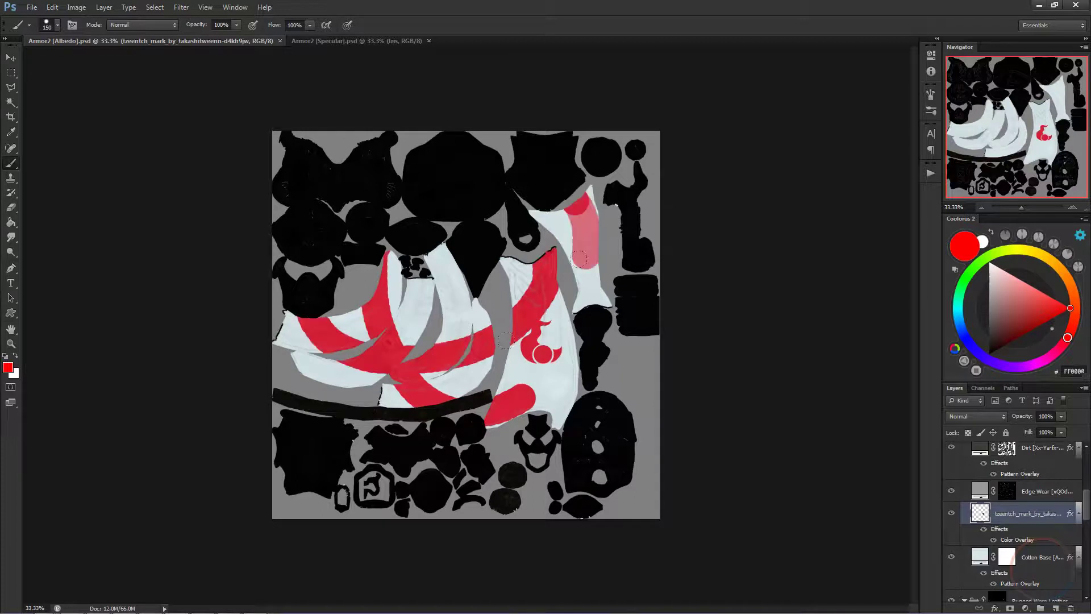
pyautogui.hotkey('ctrl', 'alt', 'z')
pyautogui.hotkey('ctrl', 'alt', 'z')
pyautogui.hotkey('ctrl', 'alt', 'z')
pyautogui.hotkey('ctrl', 'alt', 'z')
pyautogui.scroll(-1, 1087, 515)
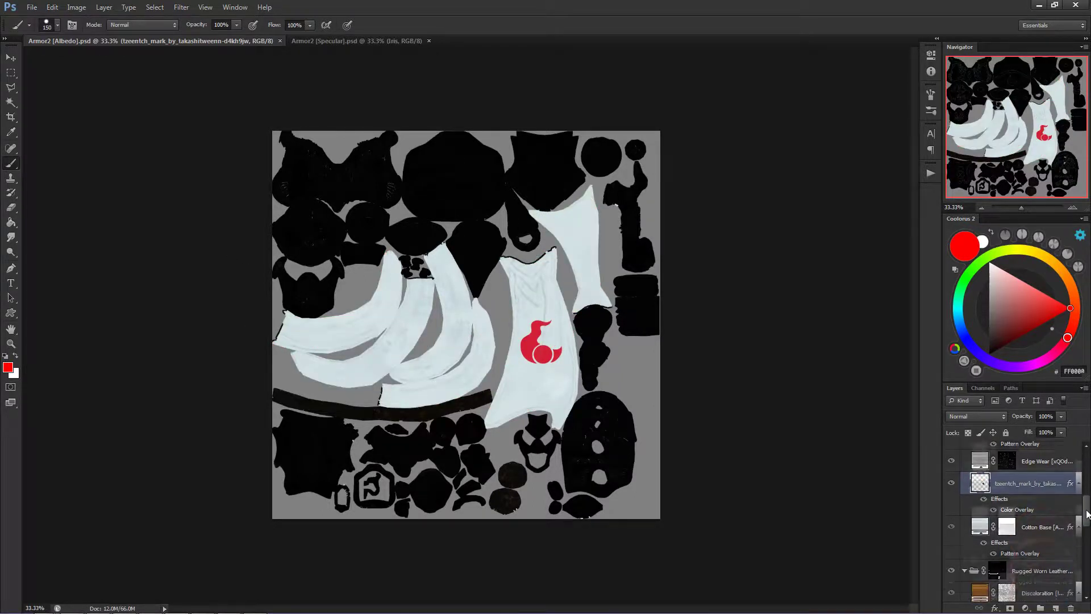
pyautogui.scroll(-2, 1086, 514)
pyautogui.scroll(2, 1084, 514)
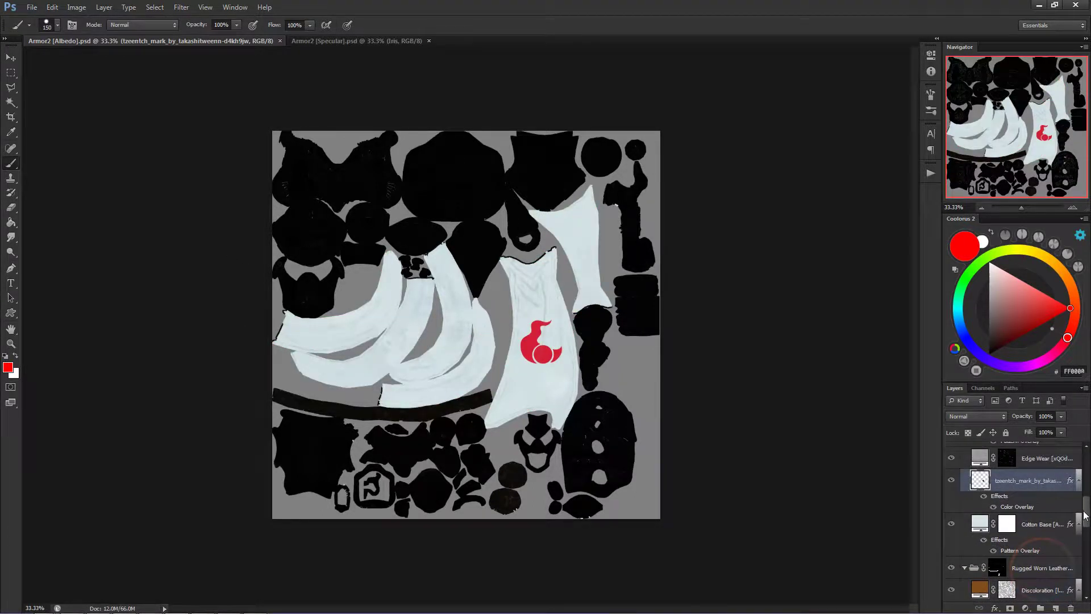
# Change the Cotton Base fill colour to dark purple #331236
pyautogui.click(1049, 532)
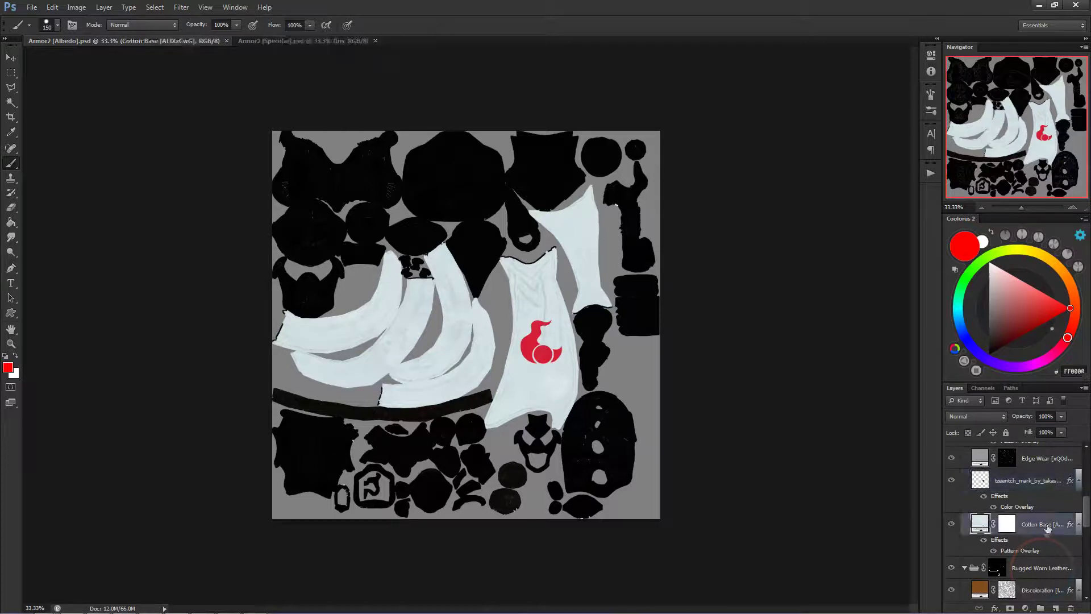
pyautogui.doubleClick(981, 524)
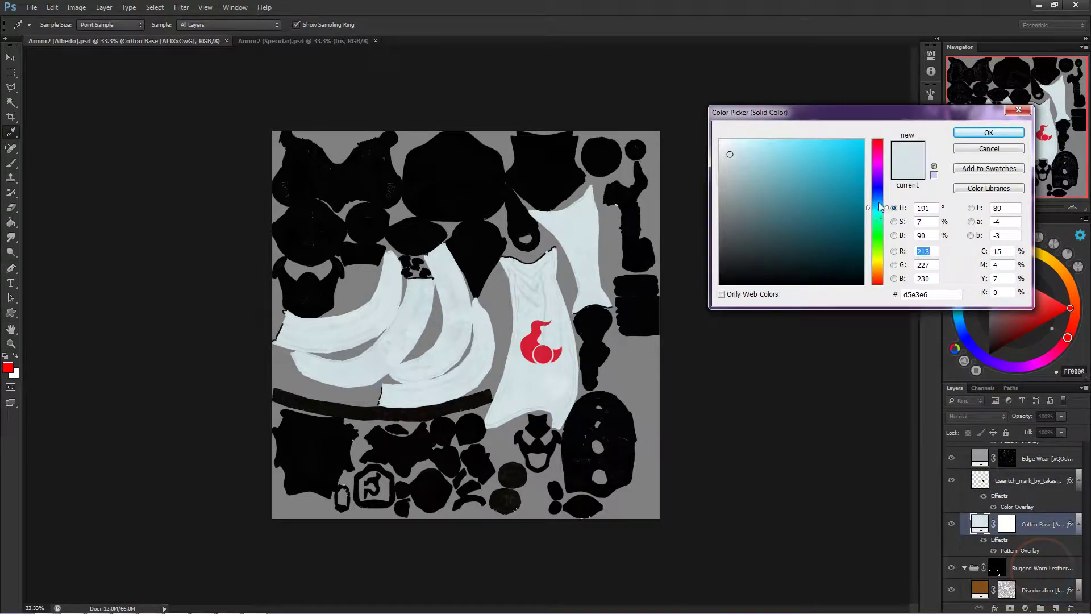
pyautogui.moveTo(878, 212); pyautogui.dragTo(877, 168)
pyautogui.moveTo(827, 239); pyautogui.dragTo(814, 254)
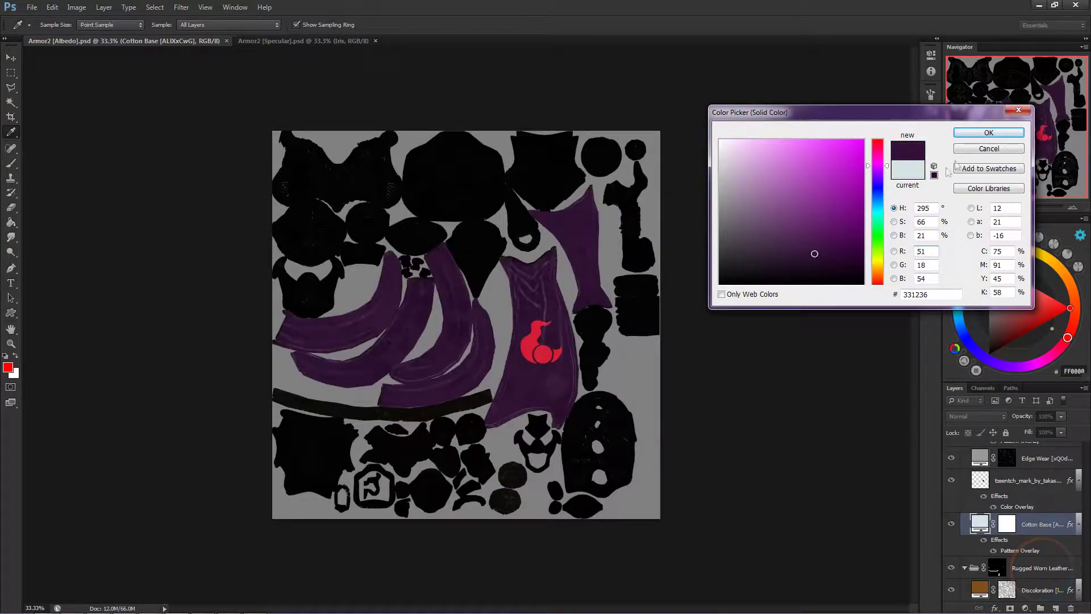
pyautogui.click(982, 133)
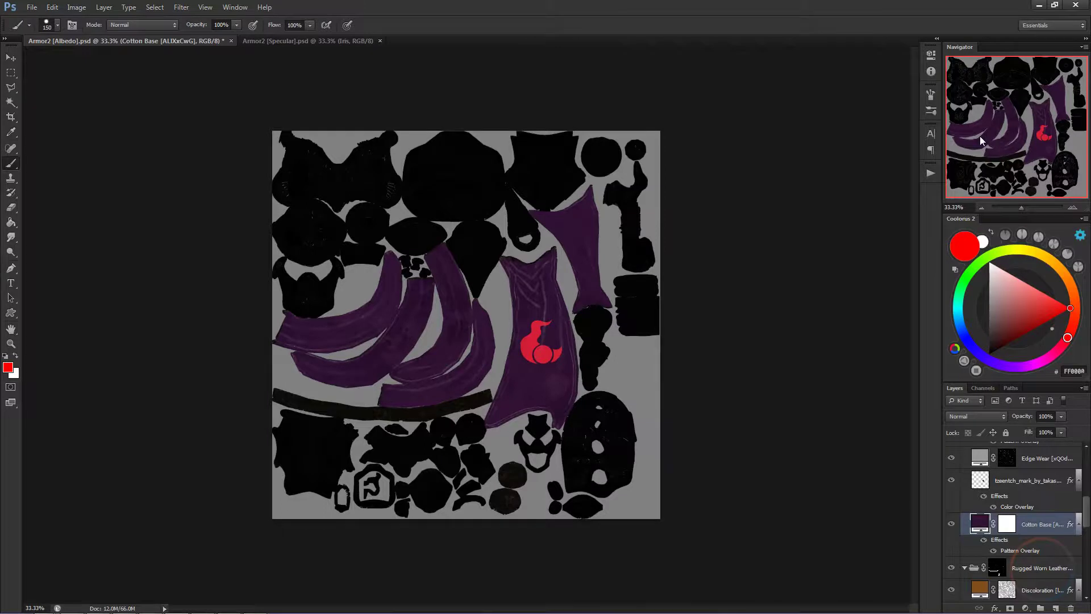
# Place the Logo Transparent image over the cloth emblem, scaled up to cover it
pyautogui.moveTo(570, 305); pyautogui.dragTo(564, 301)
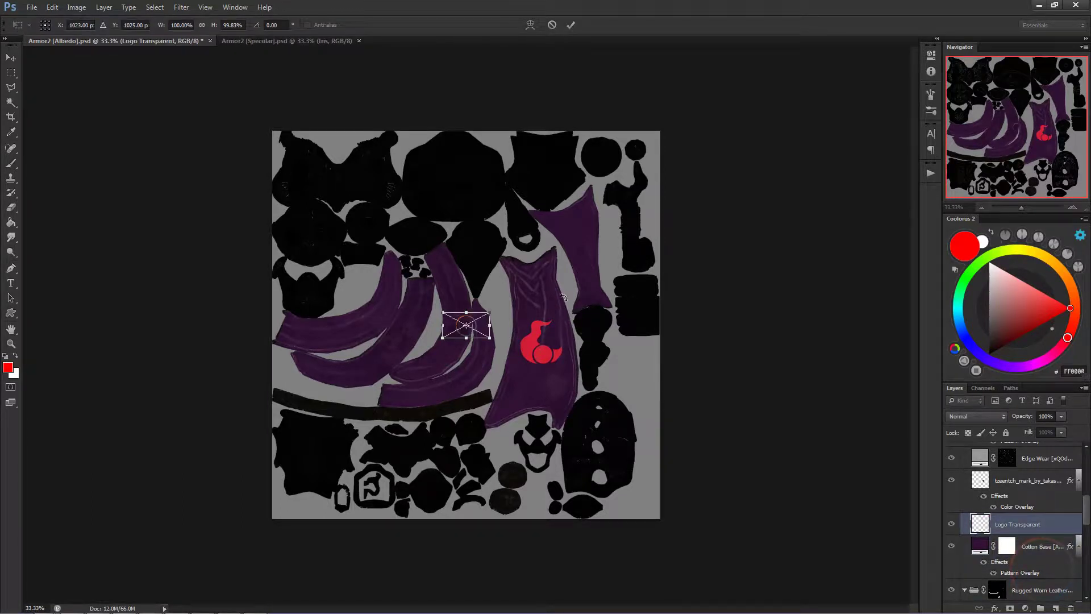
pyautogui.moveTo(478, 325); pyautogui.dragTo(586, 314)
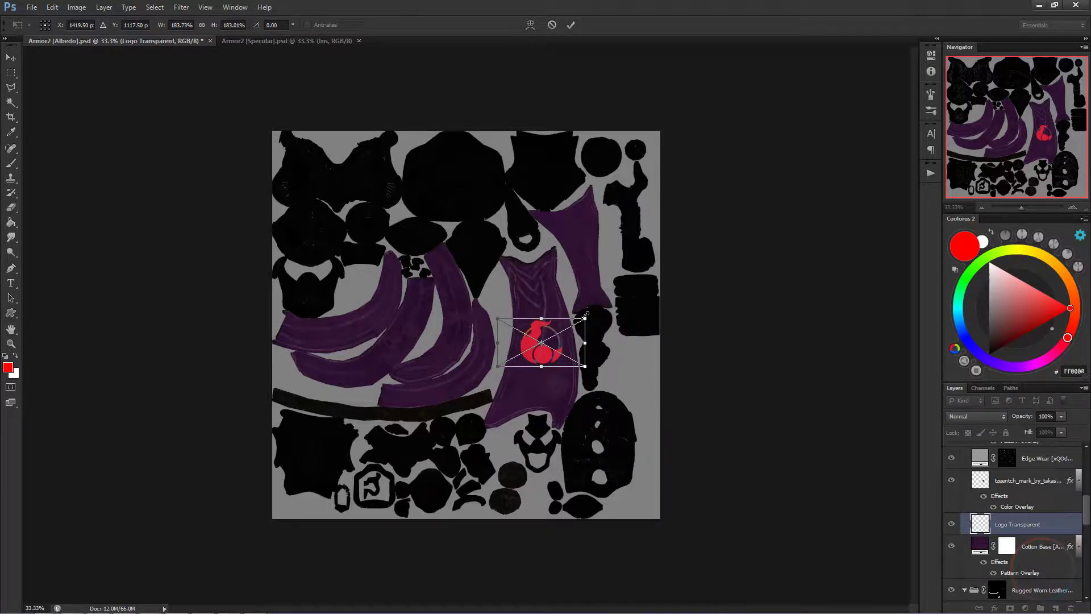
pyautogui.press('Return')
pyautogui.press('b')
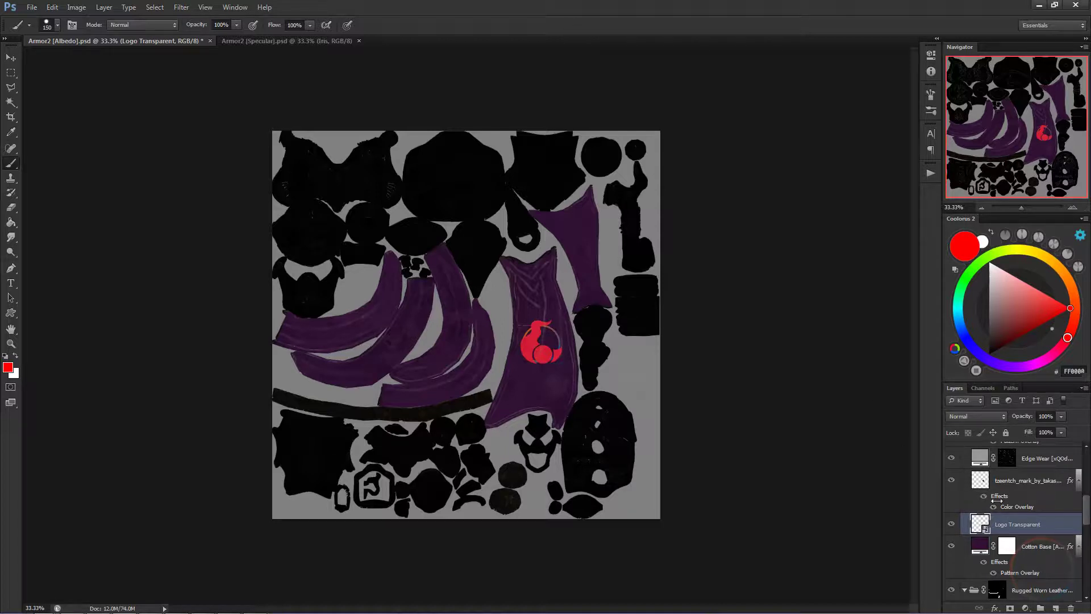
# Hide the red tzeentch_mark layer
pyautogui.click(1018, 491)
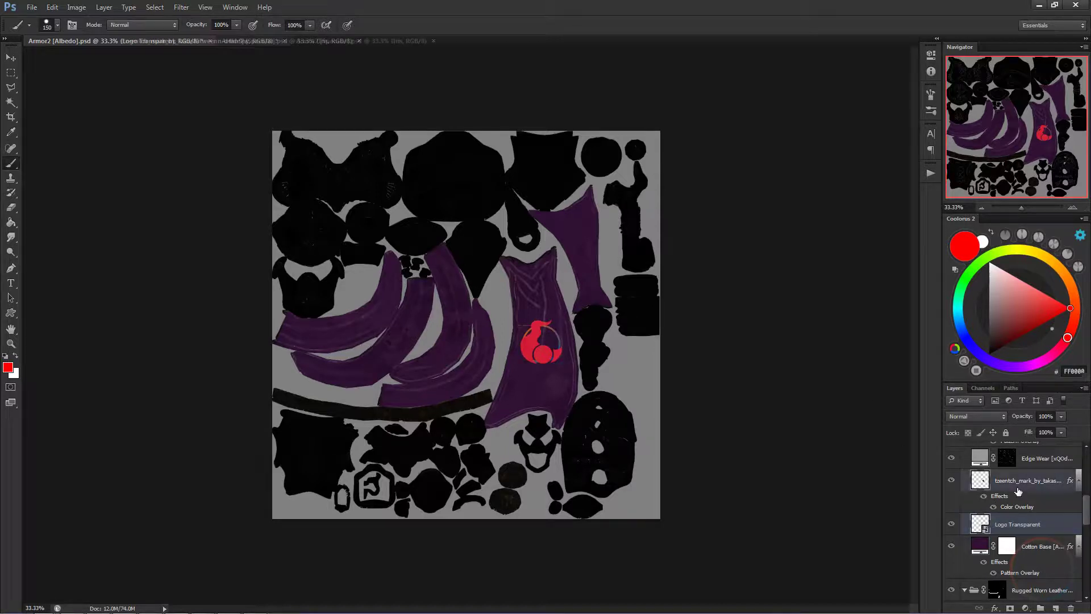
pyautogui.click(951, 481)
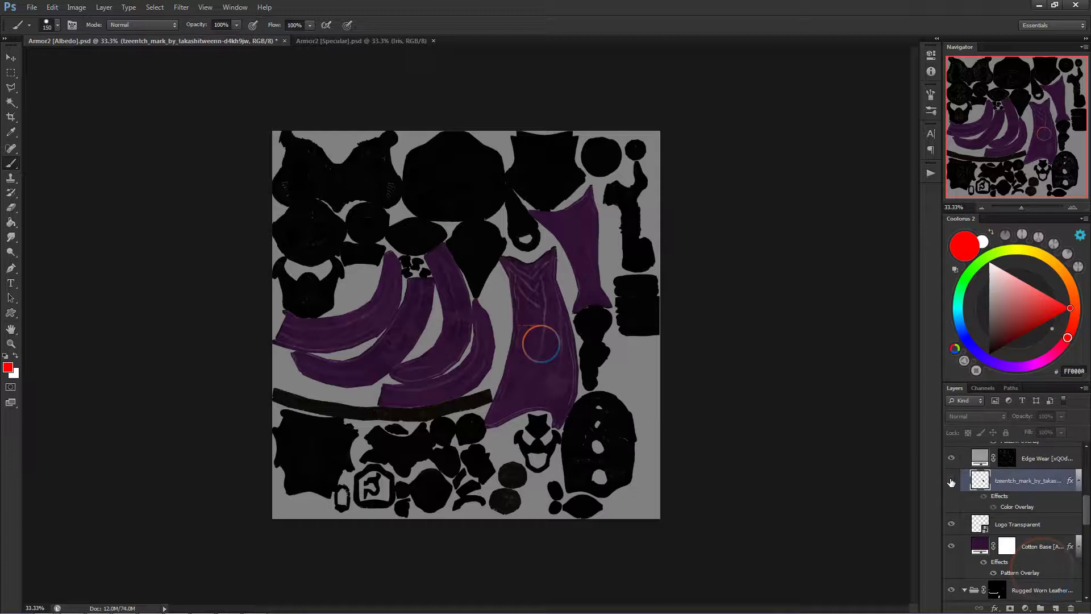
pyautogui.click(1003, 526)
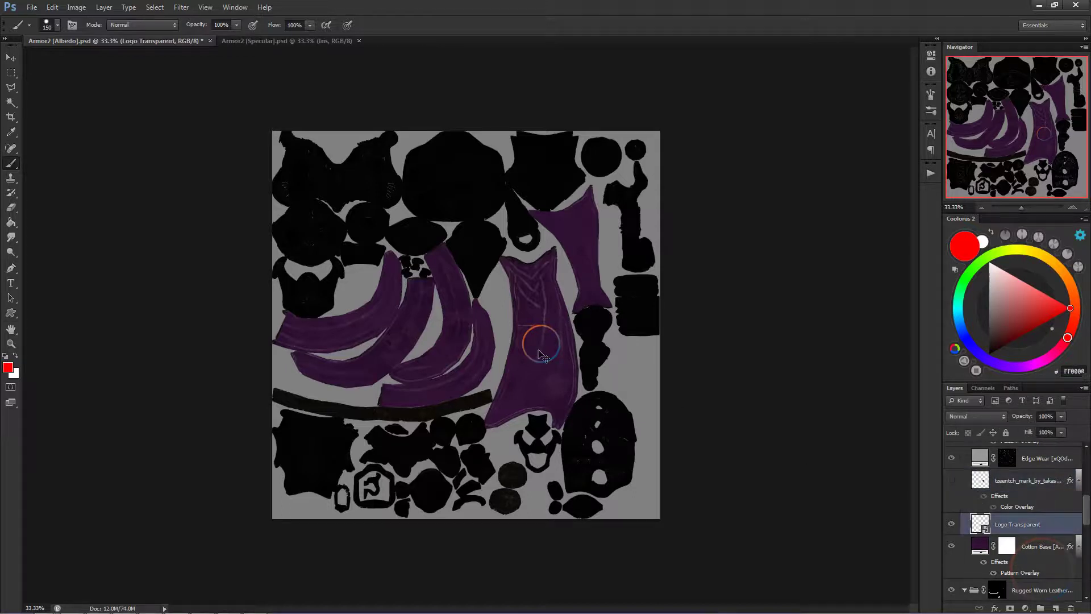
# In the Armor2 [Specular] document, change the Gold fill colour to orange ed5a12
pyautogui.hotkey('alt', '[')
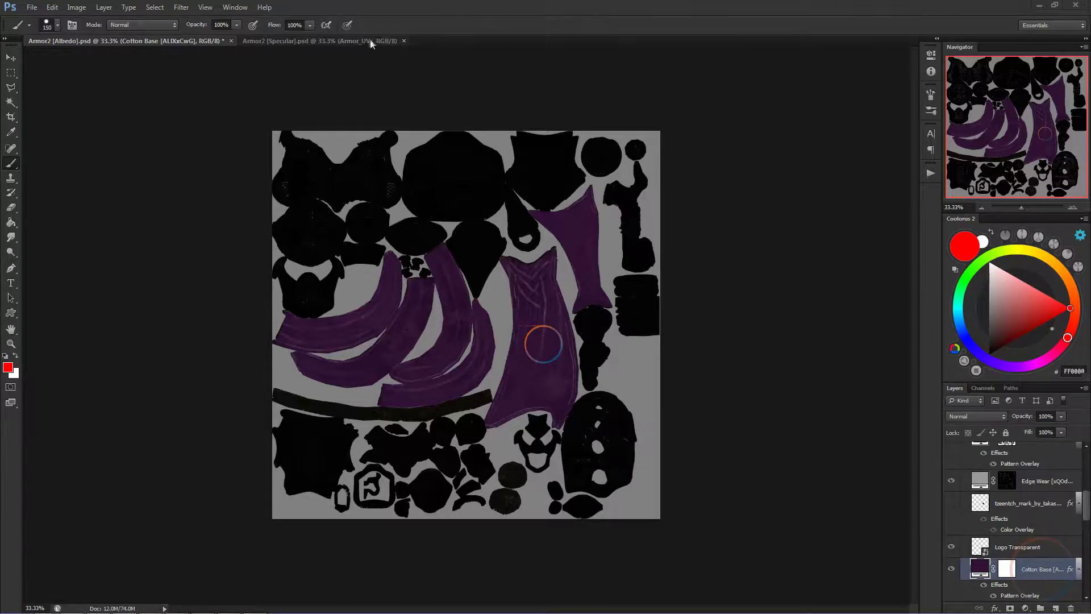
pyautogui.click(341, 37)
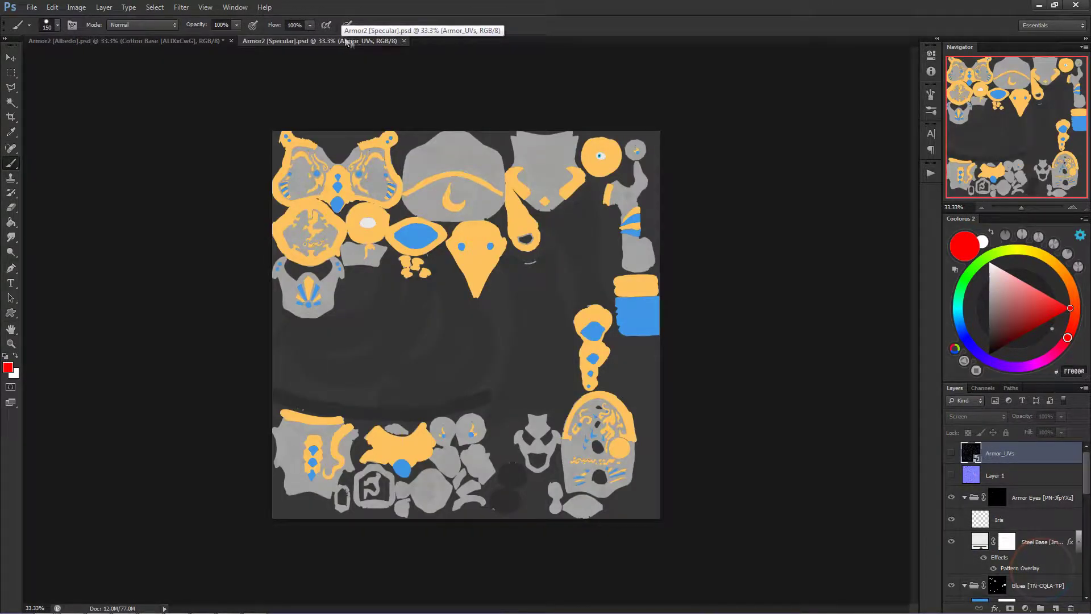
pyautogui.scroll(-10, 1086, 475)
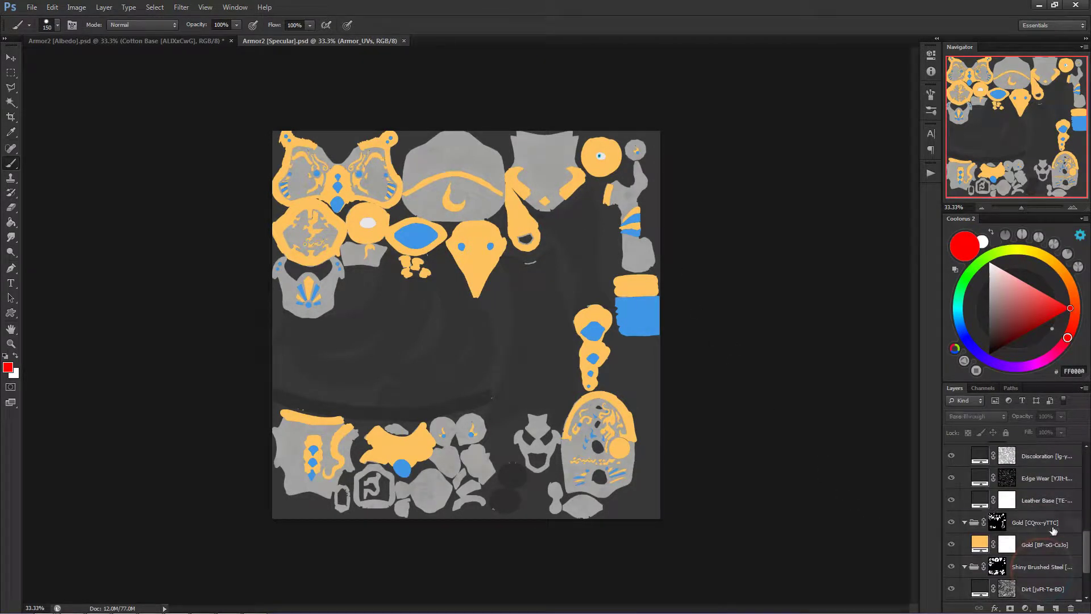
pyautogui.click(1052, 528)
pyautogui.click(1049, 546)
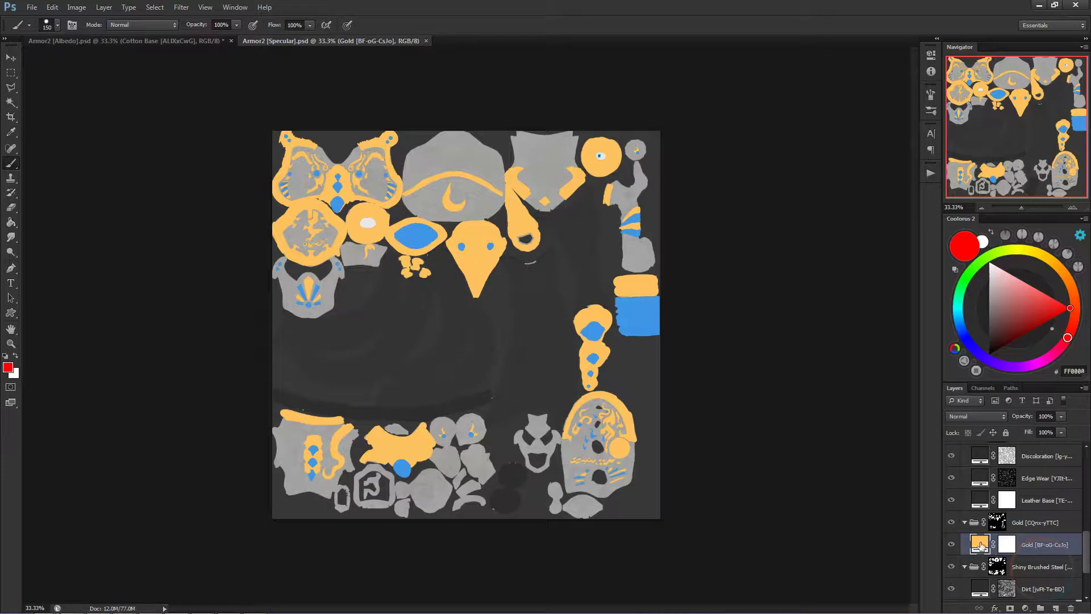
pyautogui.doubleClick(980, 544)
pyautogui.moveTo(882, 274); pyautogui.dragTo(888, 278)
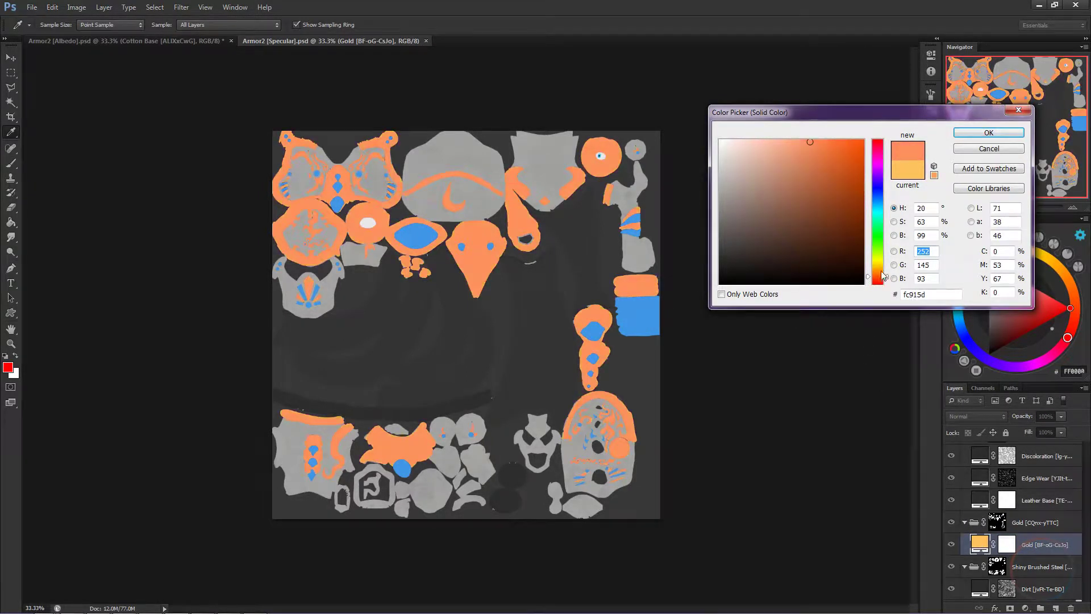
pyautogui.click(853, 149)
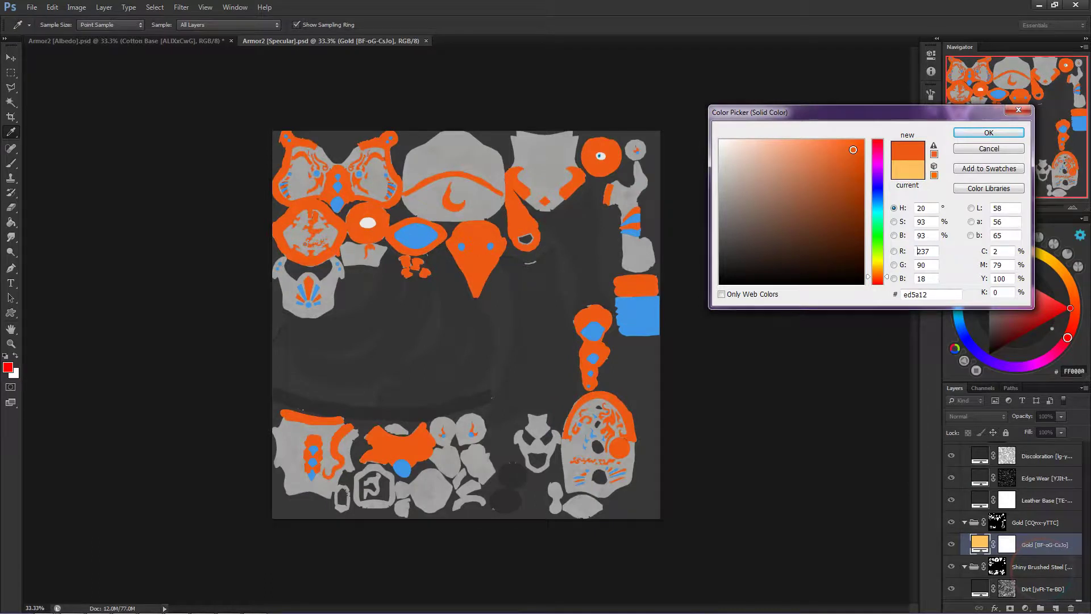
pyautogui.click(966, 135)
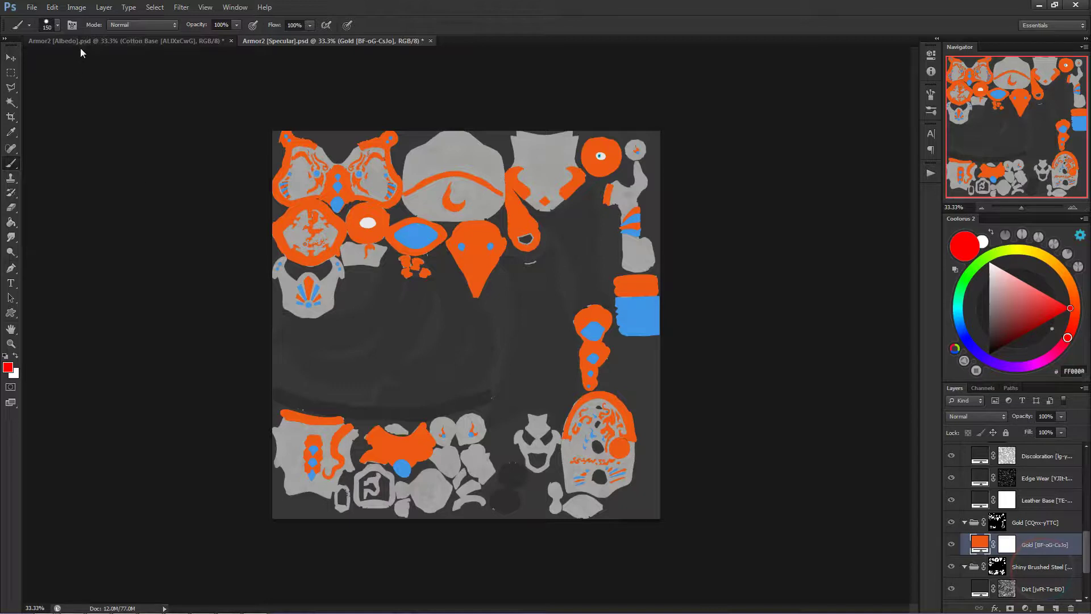
pyautogui.click(77, 7)
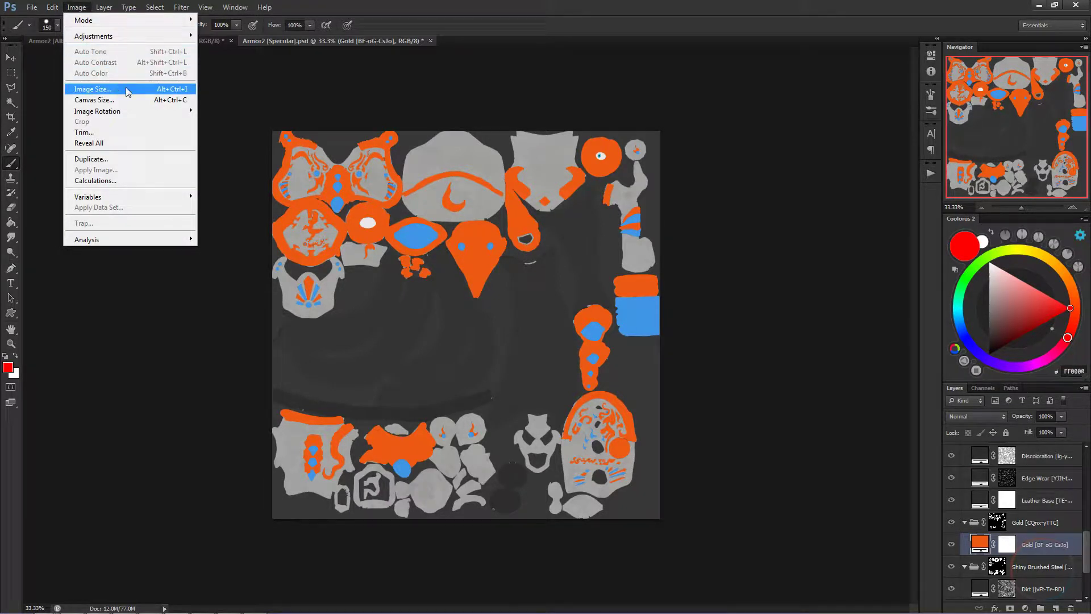
# Resize the Armor2 Specular texture to 1024×1024 pixels
pyautogui.click(94, 89)
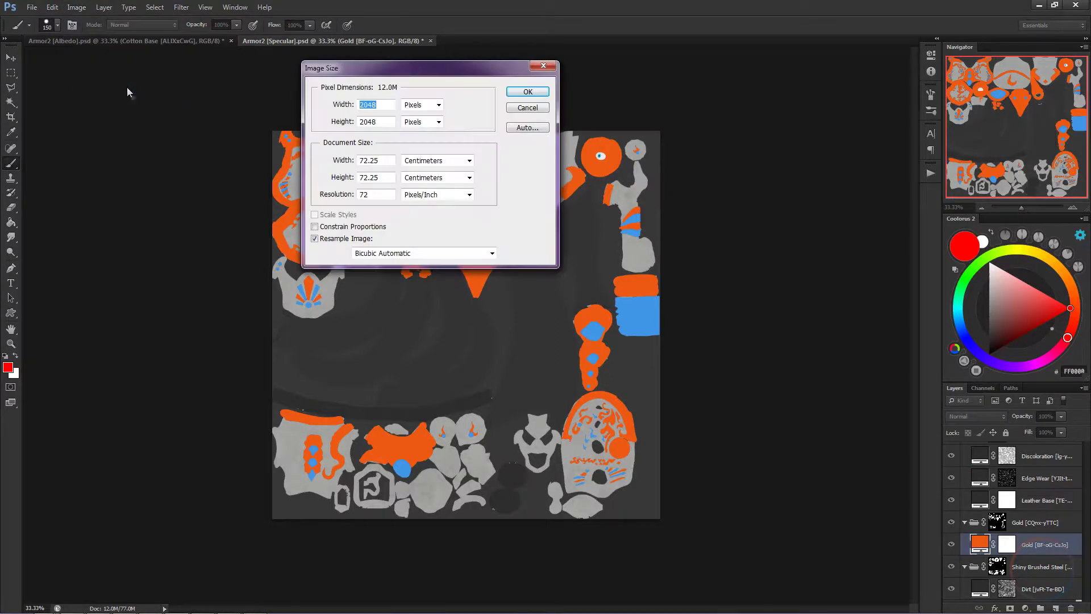
pyautogui.write('1024')
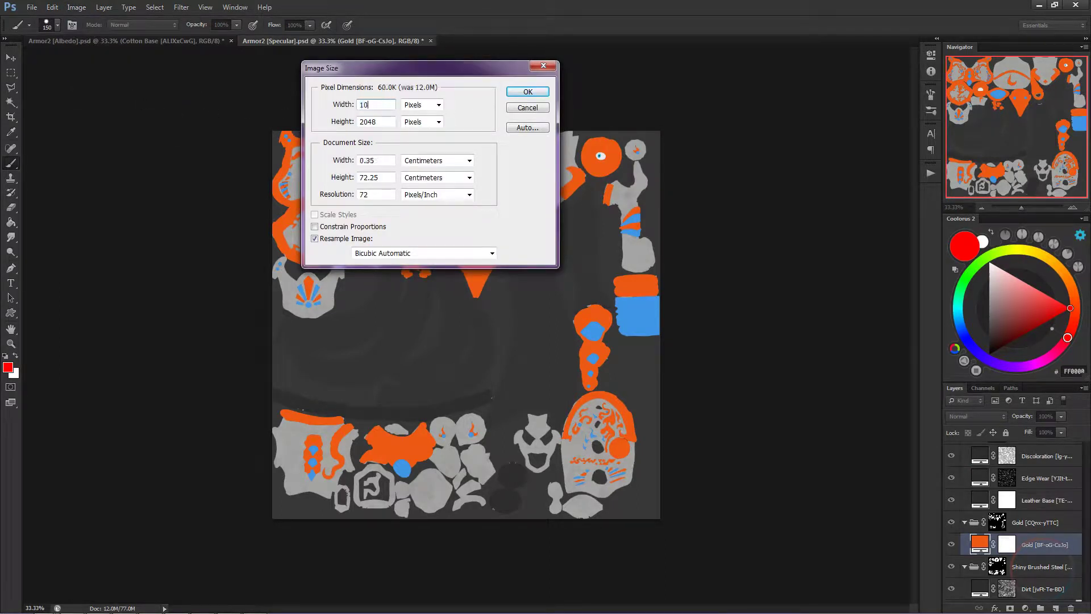
pyautogui.doubleClick(371, 121)
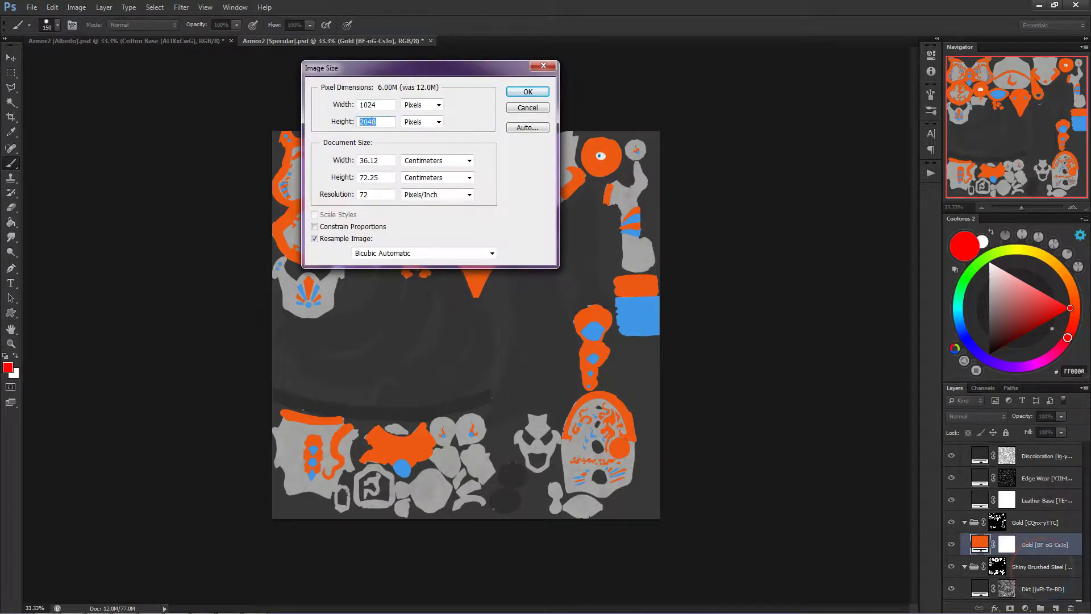
pyautogui.write('1024')
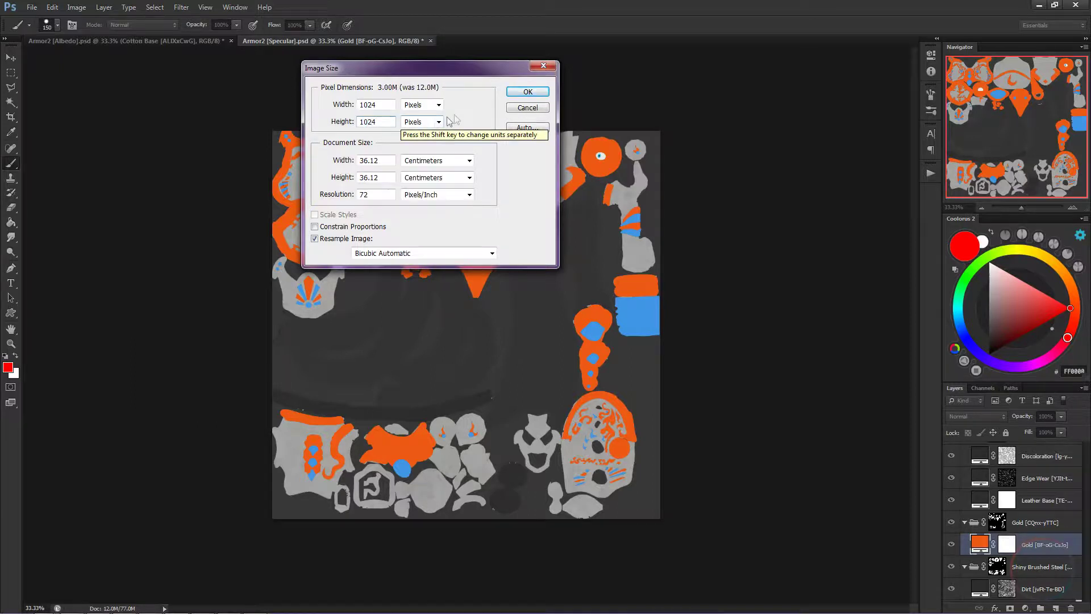
pyautogui.click(517, 94)
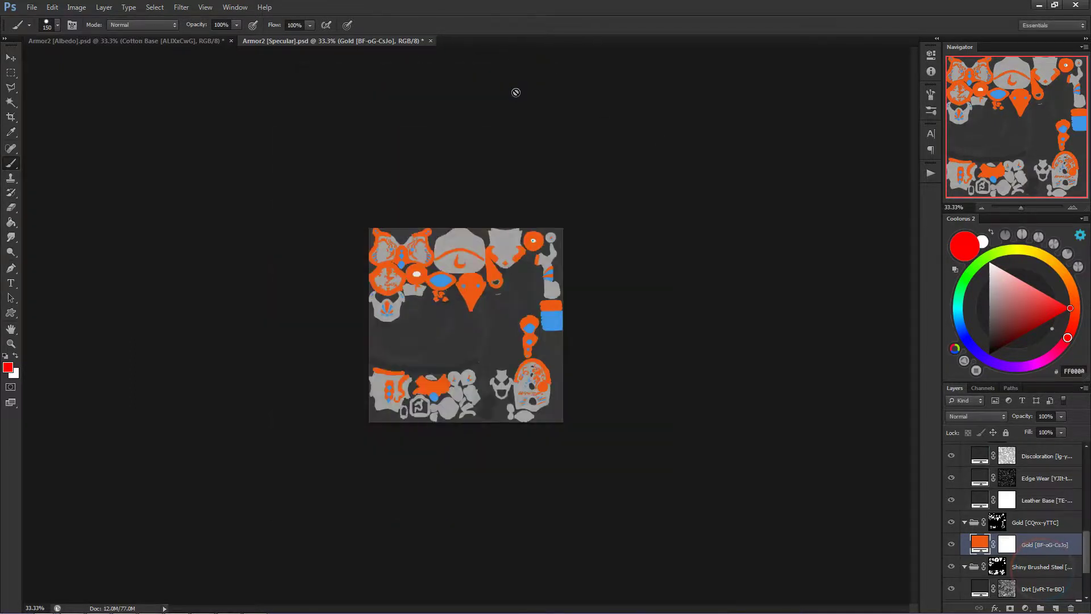
# Save the resized Specular texture as a separate JPEG copy
pyautogui.click(32, 7)
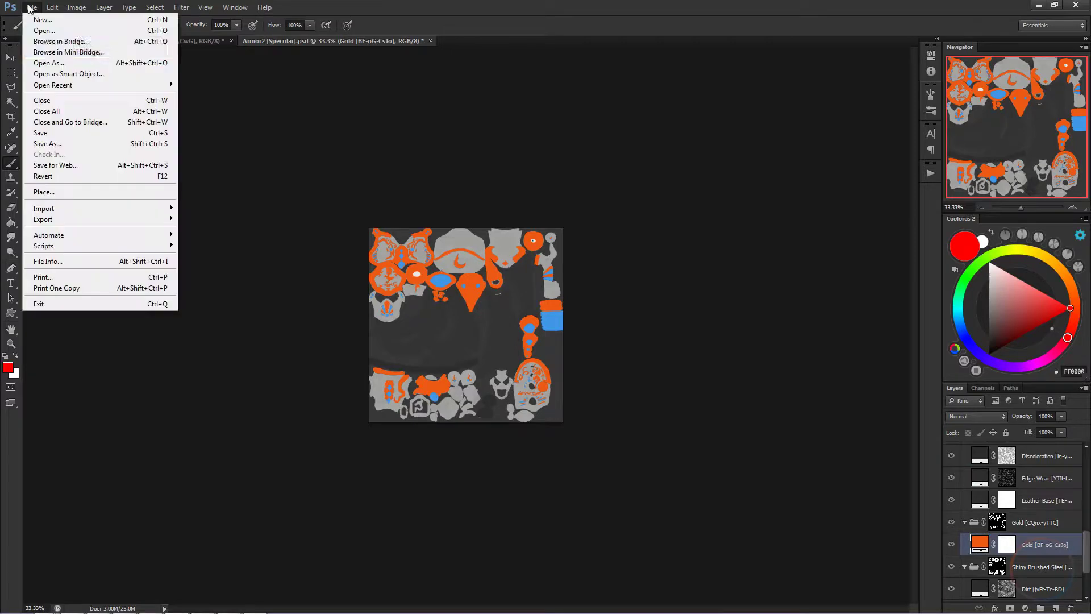
pyautogui.click(64, 147)
pyautogui.click(766, 315)
pyautogui.click(568, 384)
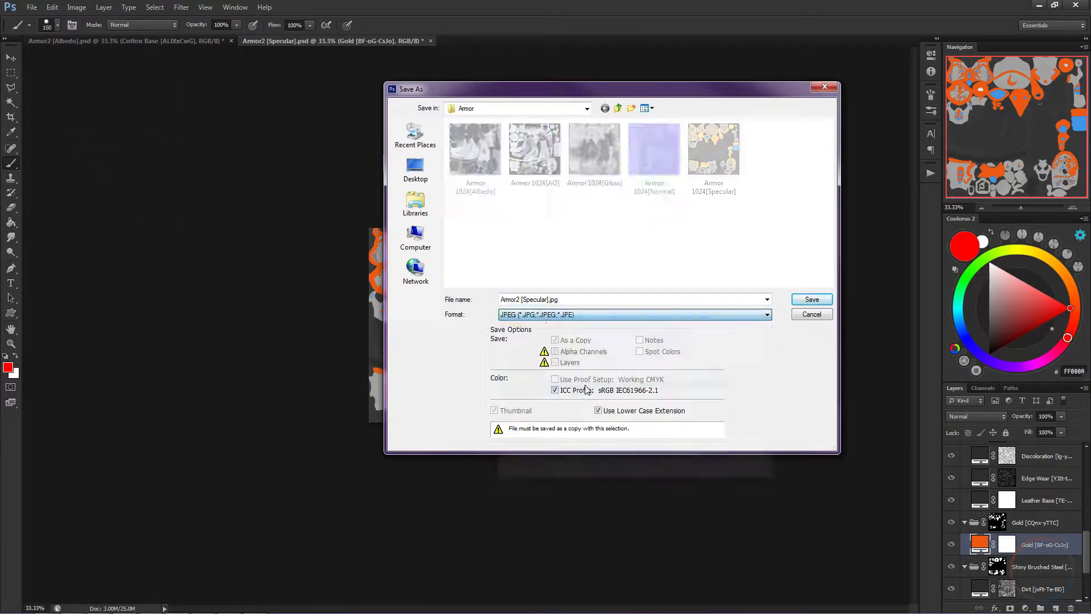
pyautogui.click(566, 299)
pyautogui.press('Return')
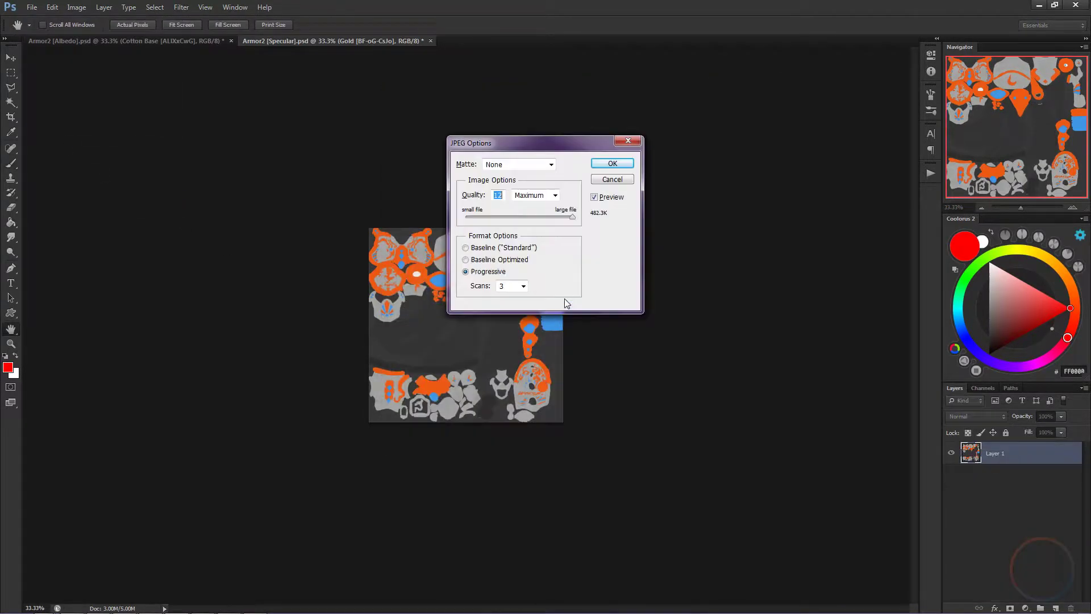
pyautogui.press('Return')
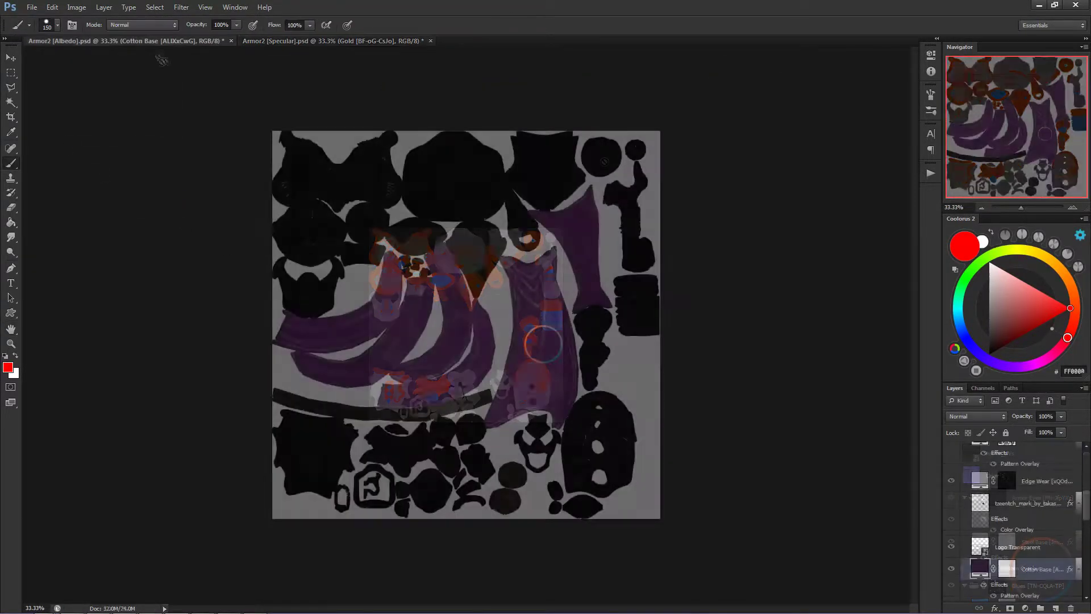
# Resize the Albedo texture to 1024 pixels and save it as a JPEG copy
pyautogui.hotkey('alt', 'ctrl', 'i')
pyautogui.write('1024')
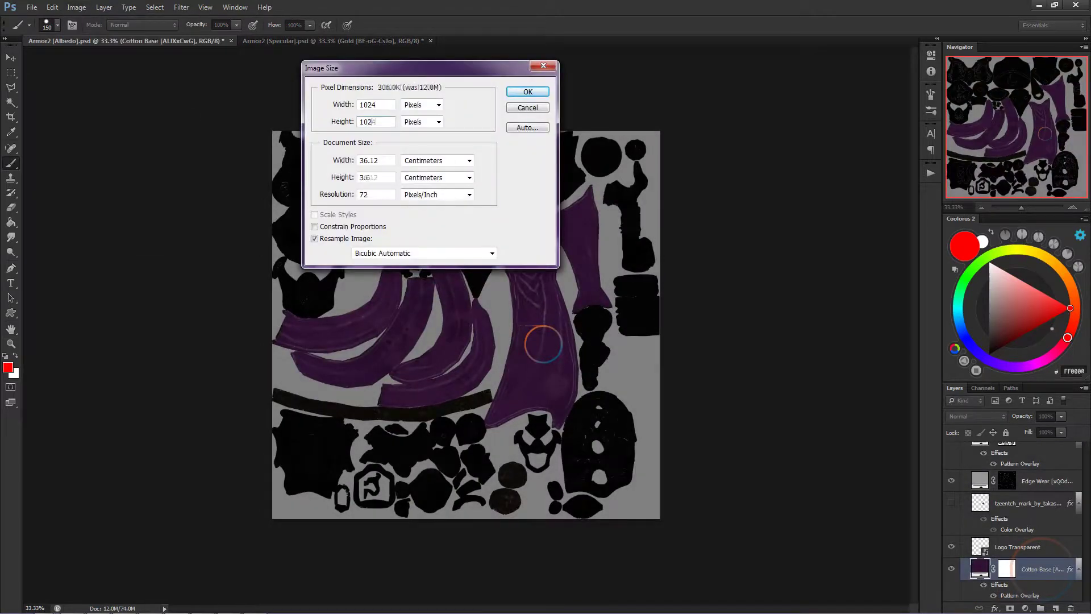
pyautogui.press('Return')
pyautogui.click(32, 7)
pyautogui.click(63, 147)
pyautogui.click(518, 314)
pyautogui.click(537, 345)
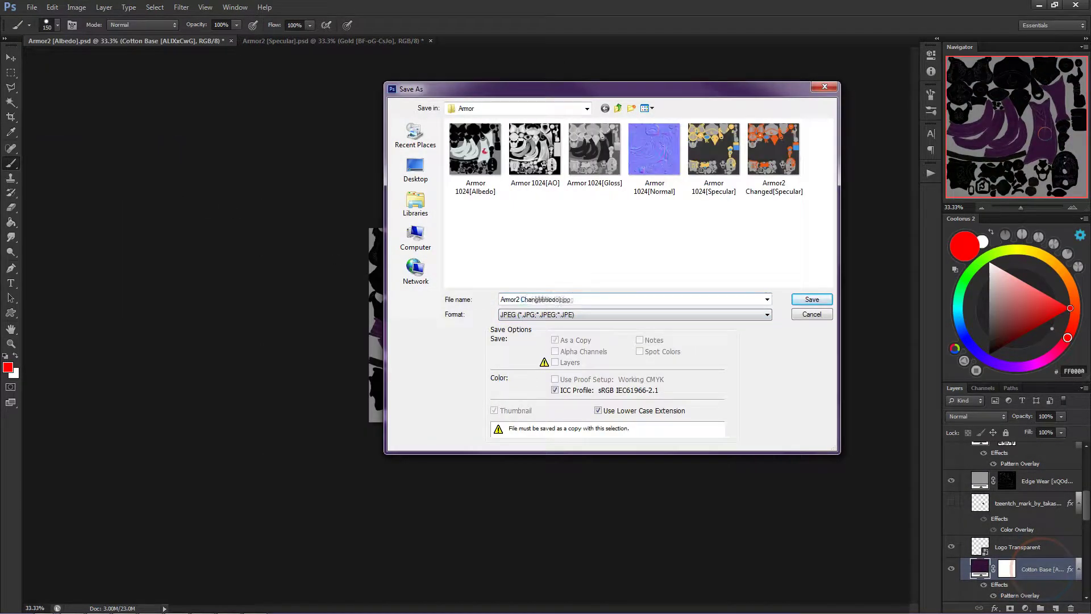
pyautogui.press('Return')
pyautogui.press('Return')
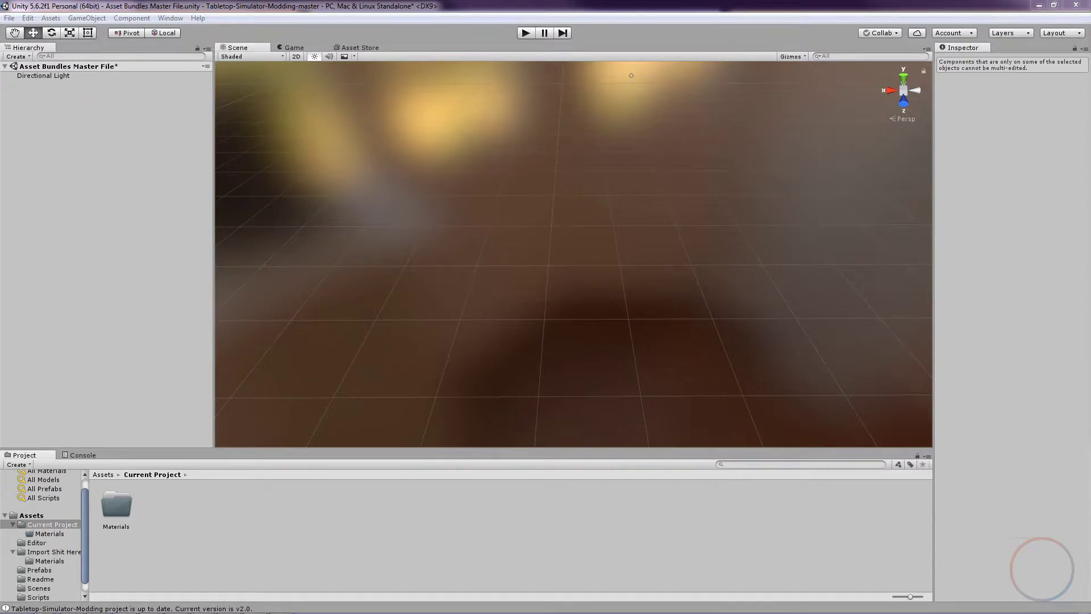
# Import Magnus_Pose_1.obj and Magnus_Pose_1_COL.obj from the Magnus the Red folder into Current Project
pyautogui.moveTo(1090, 32); pyautogui.dragTo(707, 37)
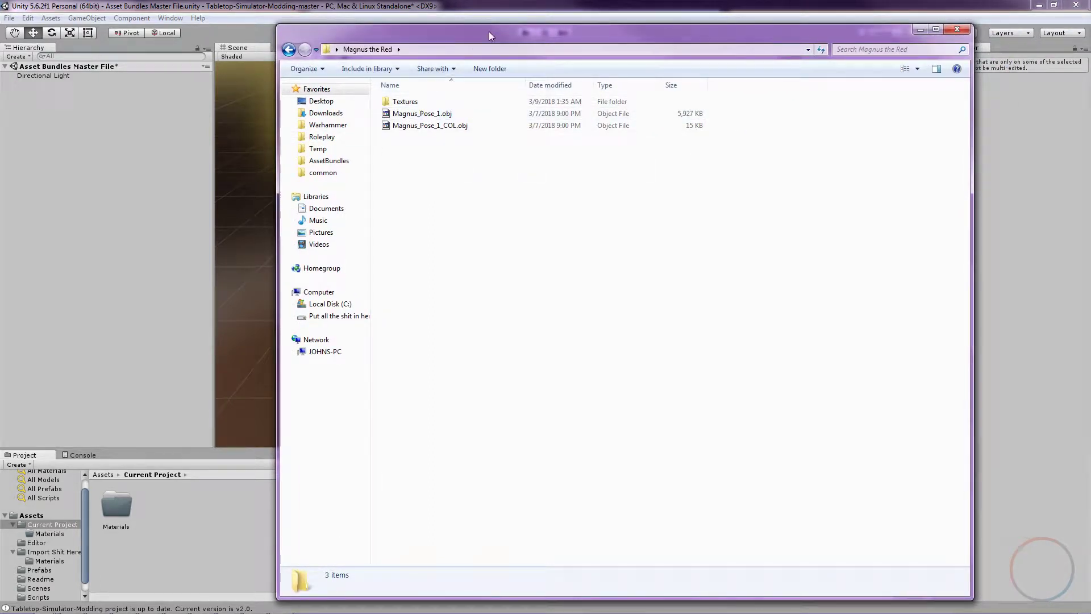
pyautogui.moveTo(489, 32); pyautogui.dragTo(833, 43)
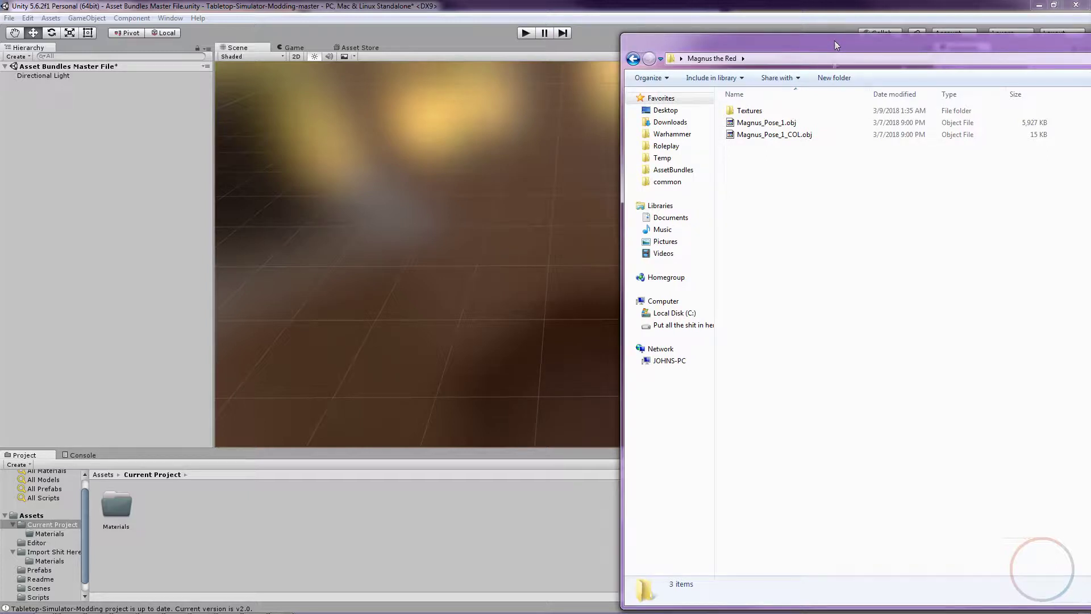
pyautogui.click(755, 124)
pyautogui.moveTo(755, 127); pyautogui.dragTo(266, 520)
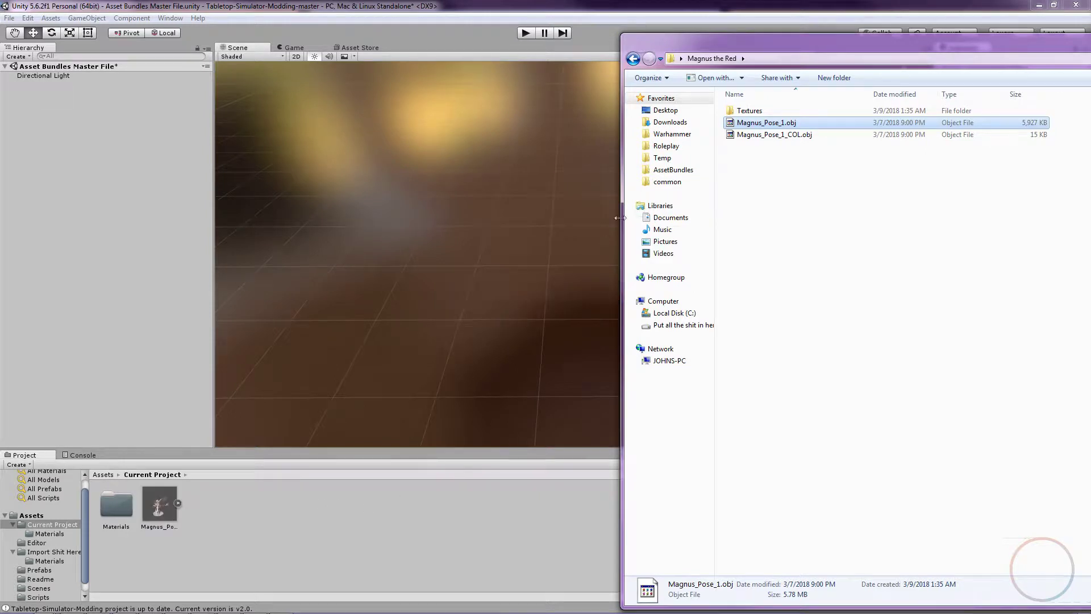
pyautogui.click(763, 137)
pyautogui.moveTo(762, 139); pyautogui.dragTo(267, 516)
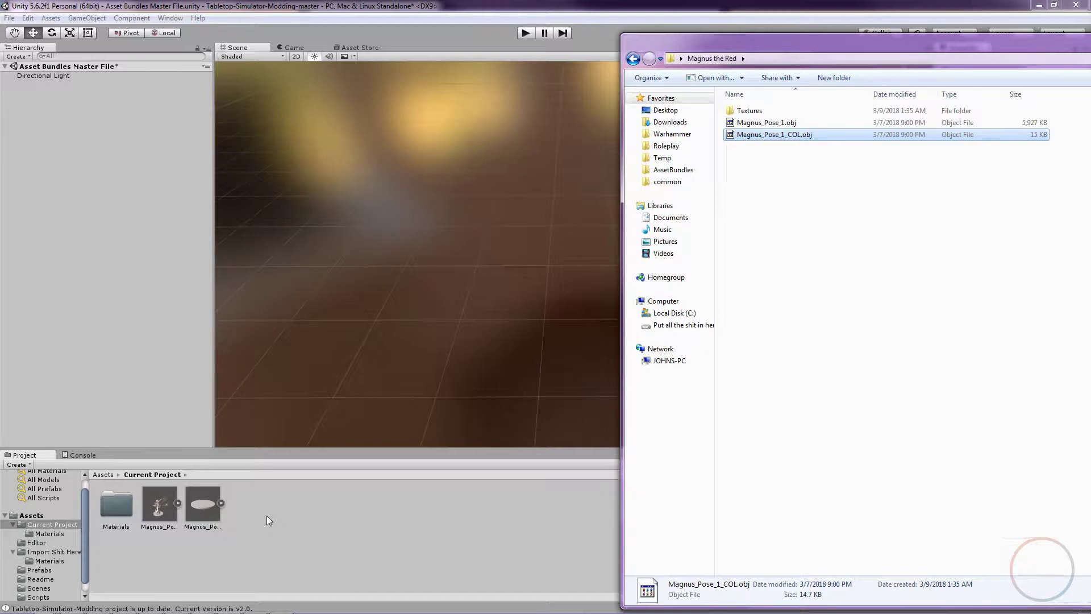
pyautogui.doubleClick(111, 503)
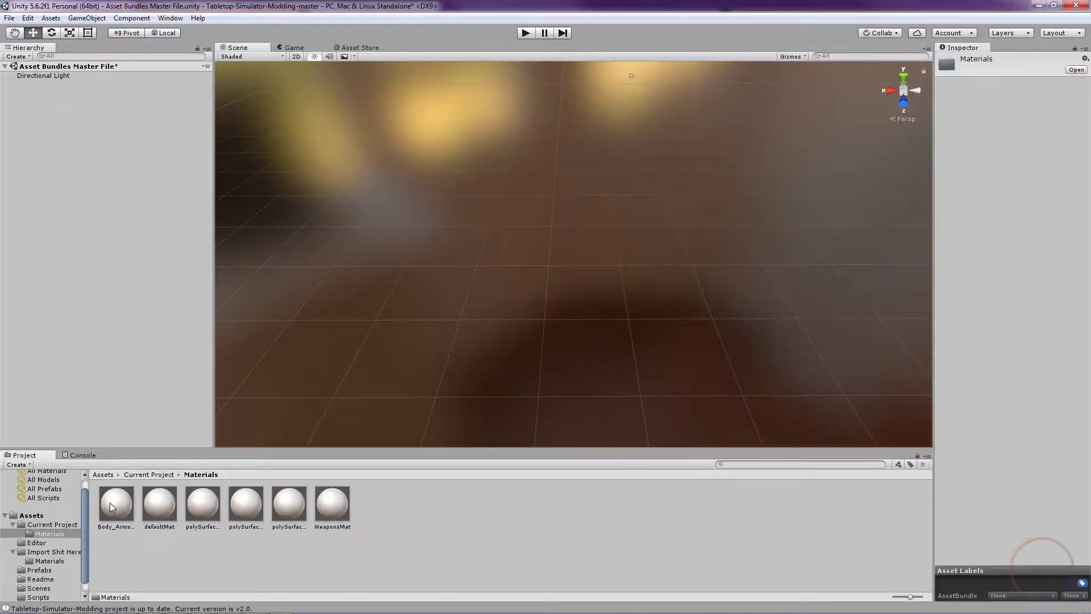
# Import the Armor AO, Gloss, Normal, Albedo and Specular textures into the Materials folder
pyautogui.hotkey('alt', 'Tab')
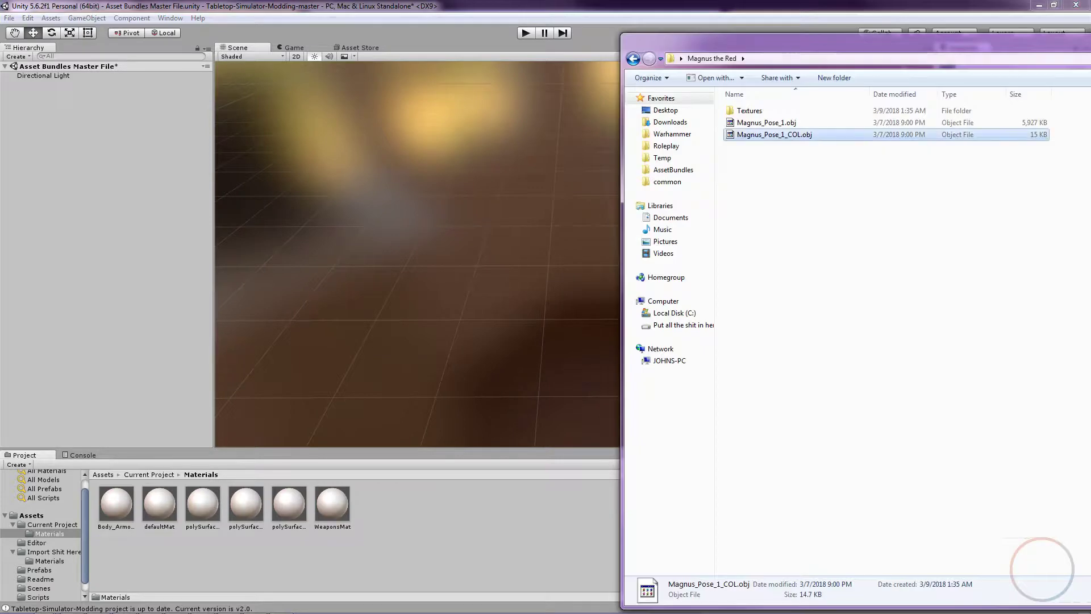
pyautogui.doubleClick(762, 112)
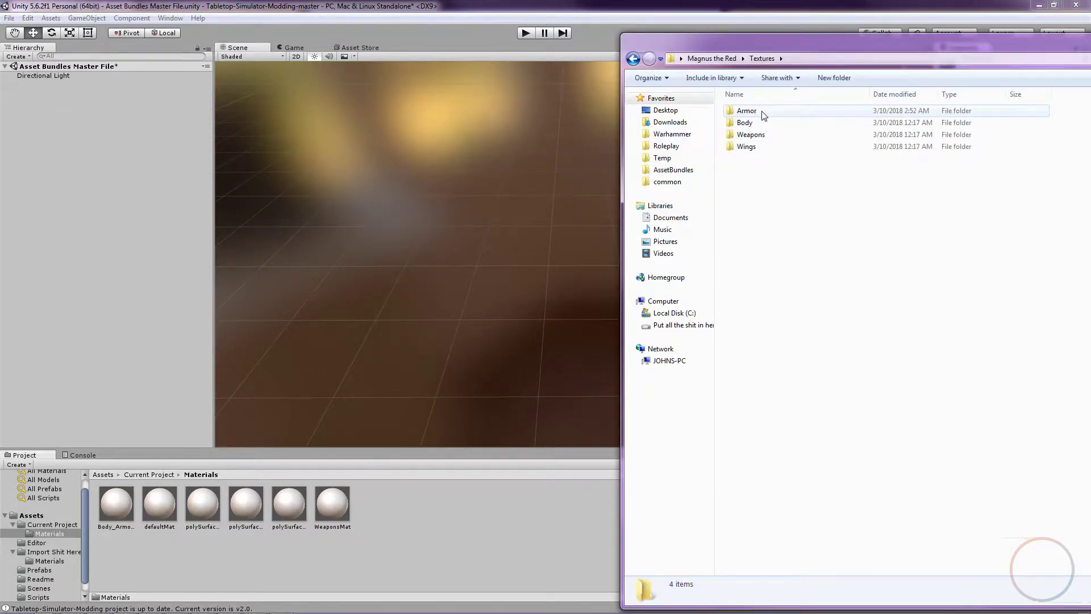
pyautogui.doubleClick(763, 112)
pyautogui.keyDown('ctrl'); pyautogui.click(817, 120); pyautogui.keyUp('ctrl')
pyautogui.keyDown('ctrl'); pyautogui.click(883, 119); pyautogui.keyUp('ctrl')
pyautogui.keyDown('ctrl'); pyautogui.click(948, 119); pyautogui.keyUp('ctrl')
pyautogui.keyDown('ctrl'); pyautogui.click(779, 187); pyautogui.keyUp('ctrl')
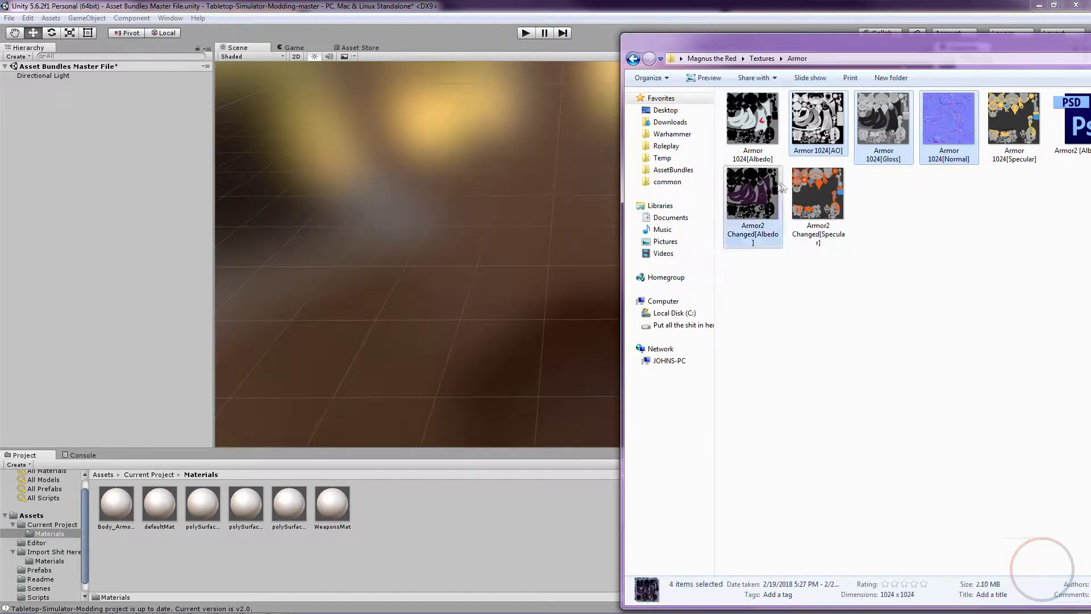
pyautogui.keyDown('ctrl'); pyautogui.click(814, 188); pyautogui.keyUp('ctrl')
pyautogui.moveTo(814, 188); pyautogui.dragTo(455, 498)
# Bring in the Body, Weapons and Wings textures and select the leftover imported materials
pyautogui.press('BackSpace')
pyautogui.press('Right')
pyautogui.press('Return')
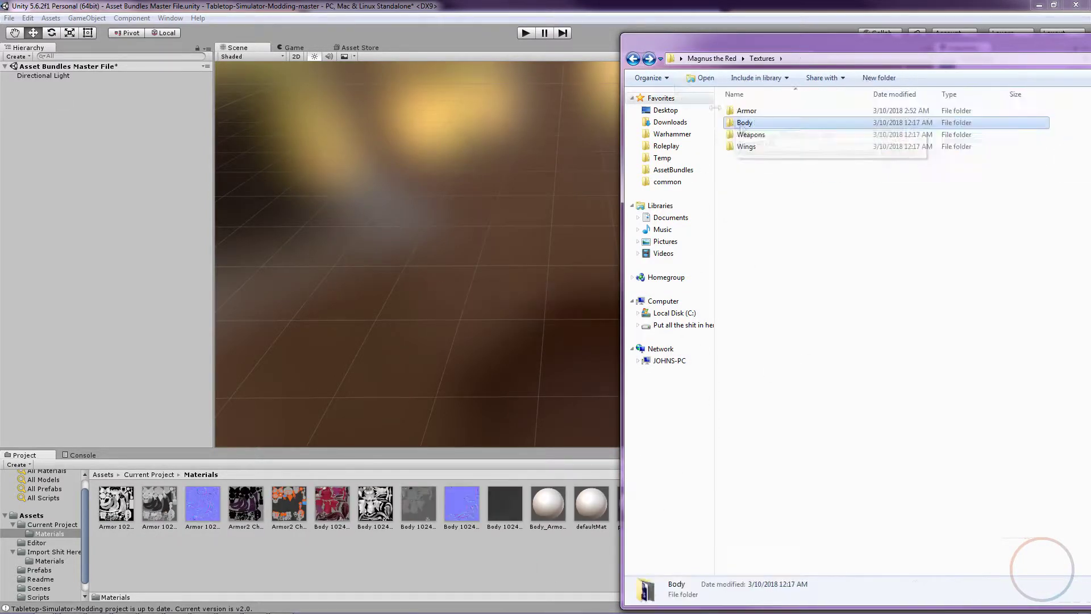
pyautogui.press('Down')
pyautogui.press('Return')
pyautogui.press('BackSpace')
pyautogui.press('Down')
pyautogui.press('Return')
pyautogui.click(752, 127)
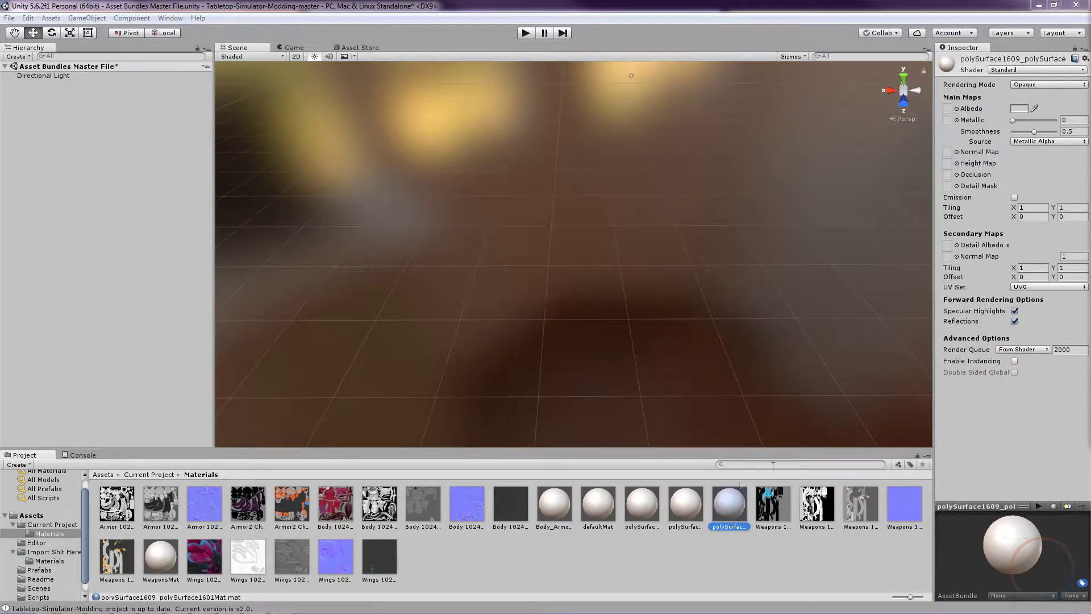
pyautogui.keyDown('shift'); pyautogui.click(554, 505); pyautogui.keyUp('shift')
# Delete the six leftover imported materials, including WeaponsMat
pyautogui.keyDown('ctrl'); pyautogui.click(170, 559); pyautogui.keyUp('ctrl')
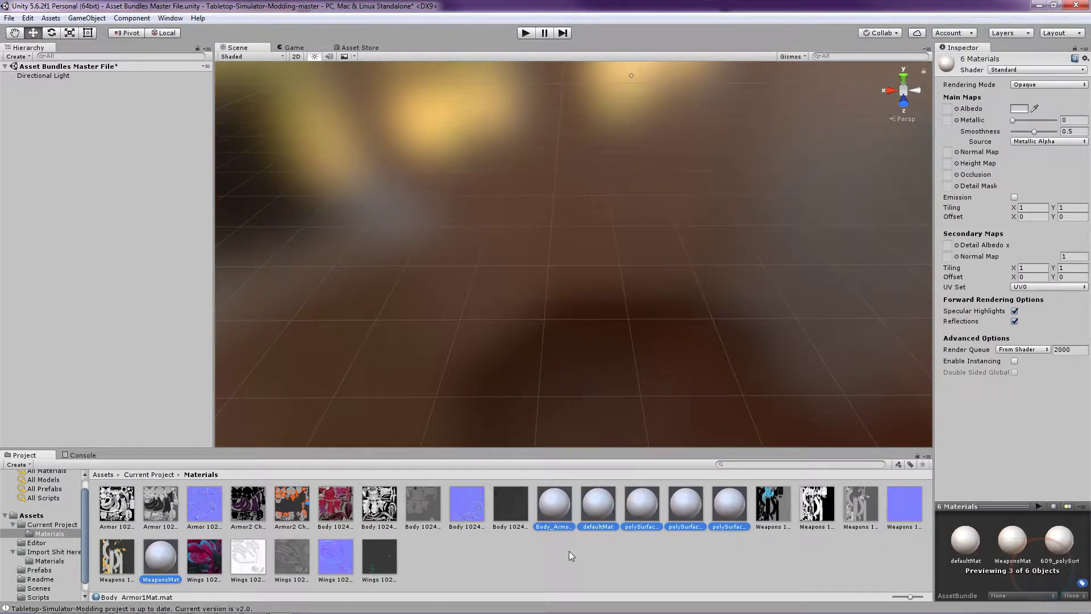
pyautogui.press('Delete')
pyautogui.click(743, 341)
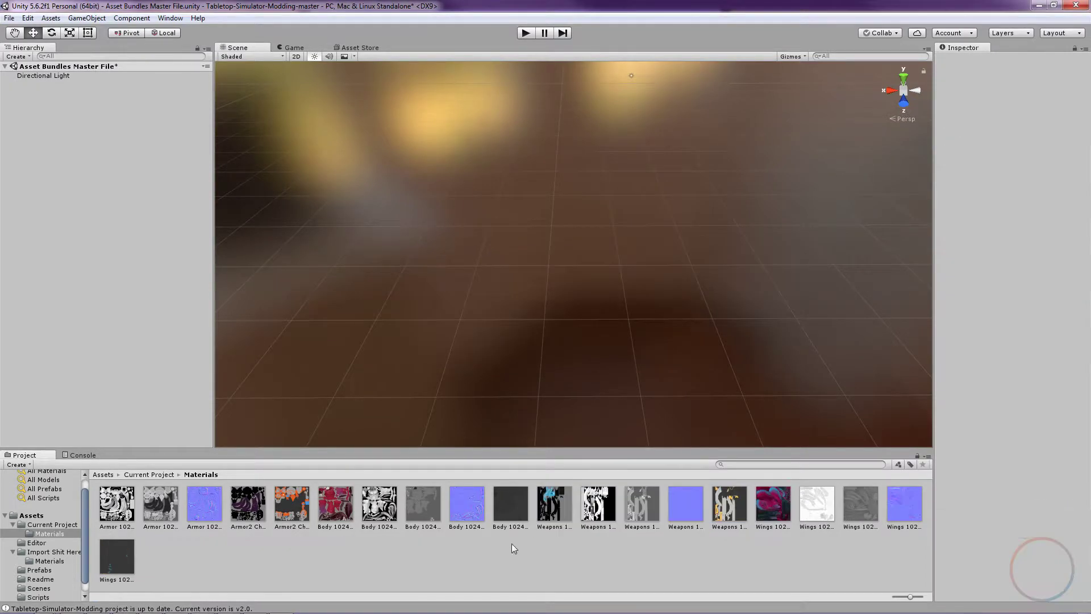
# Create a material named Armor using the Standard (Specular setup) shader
pyautogui.rightClick(497, 548)
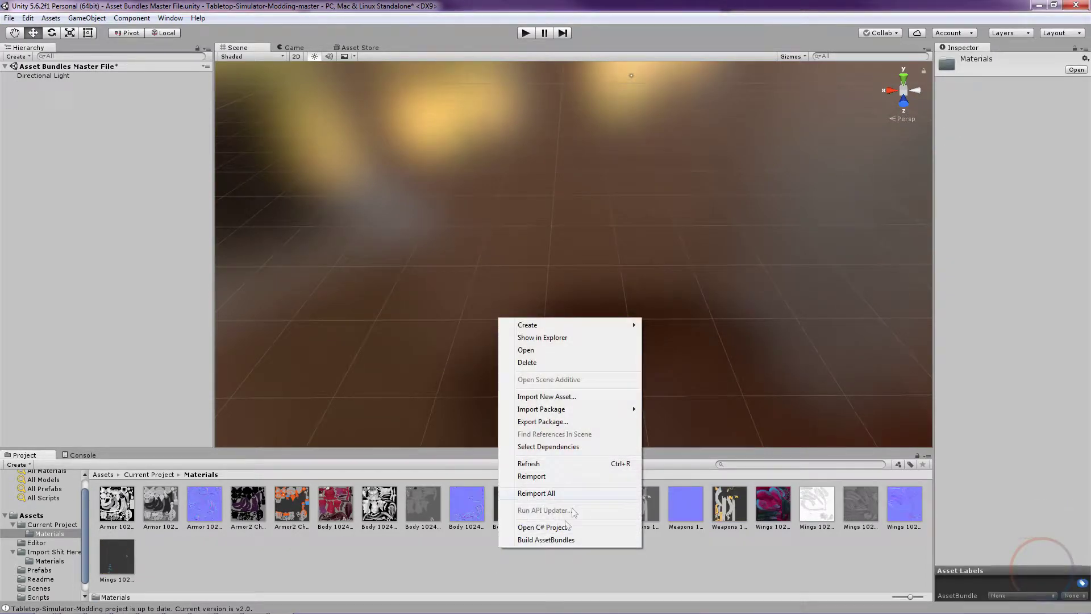
pyautogui.moveTo(584, 326)
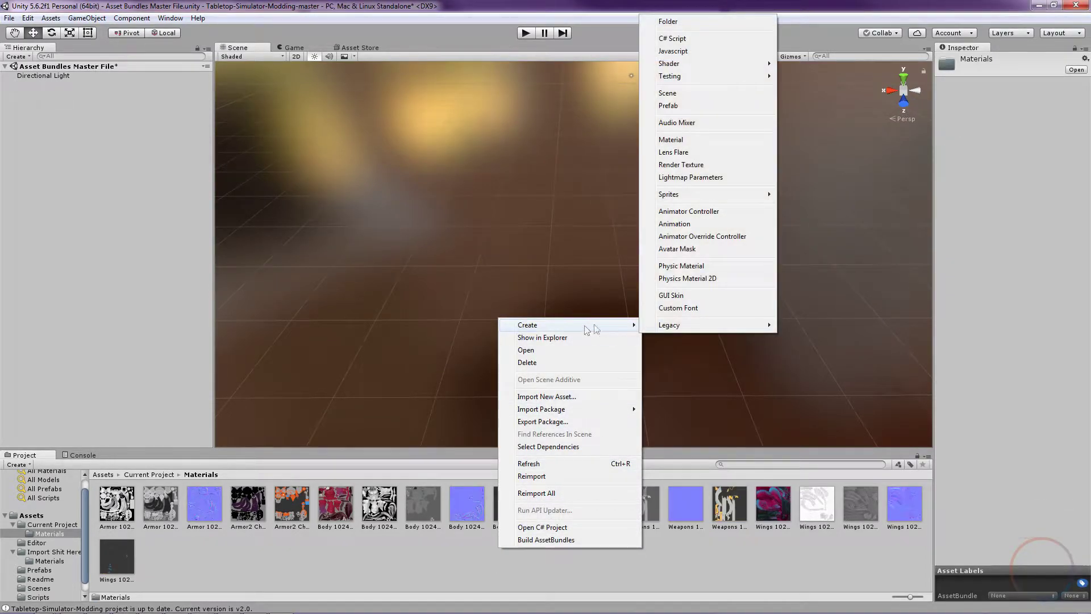
pyautogui.click(691, 142)
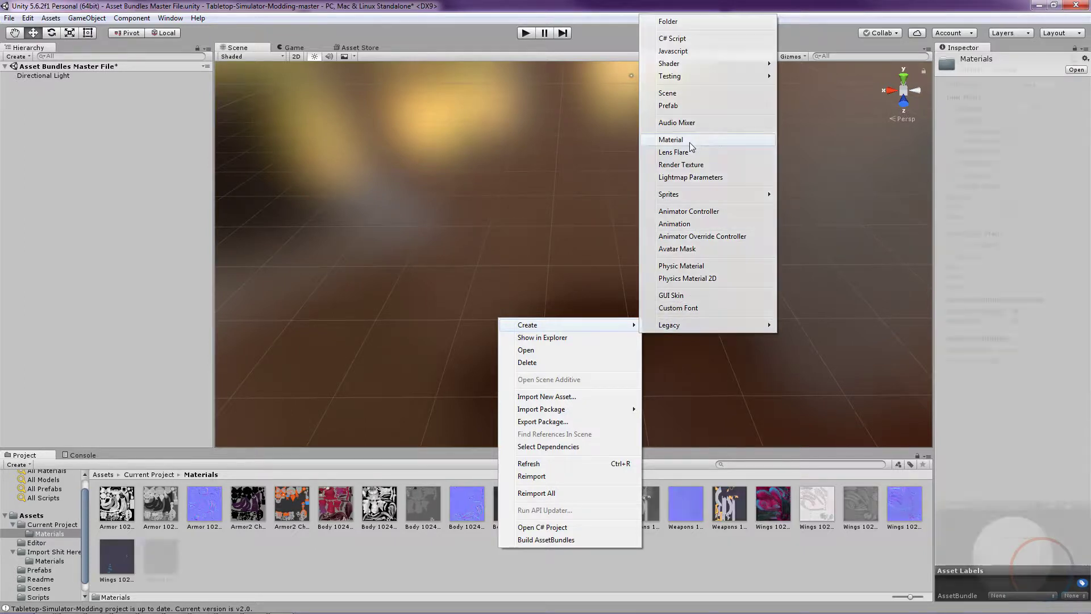
pyautogui.write('A')
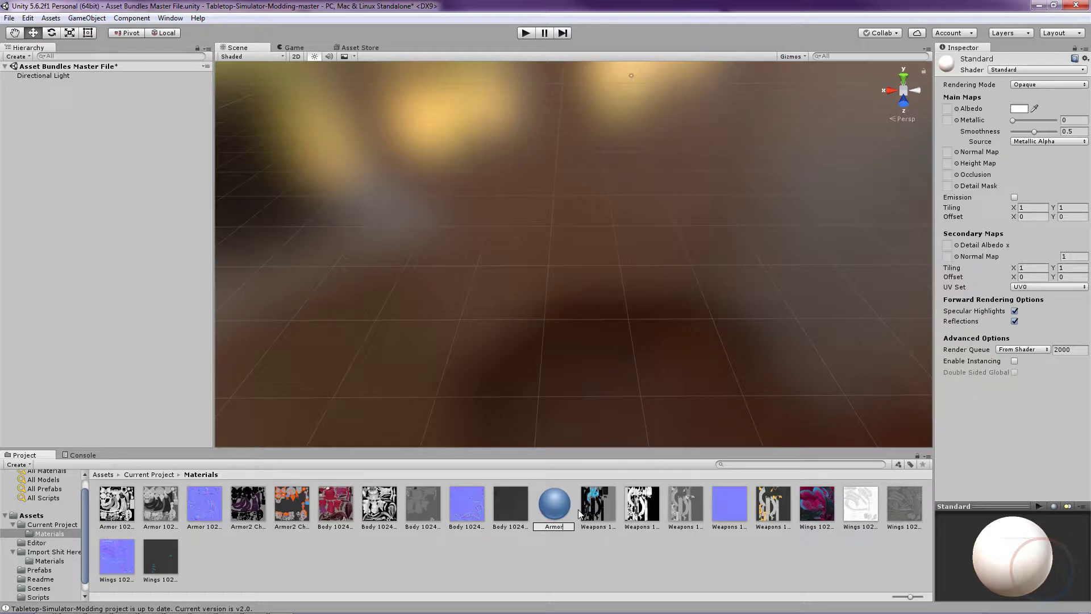
pyautogui.write('rmor')
pyautogui.press('Return')
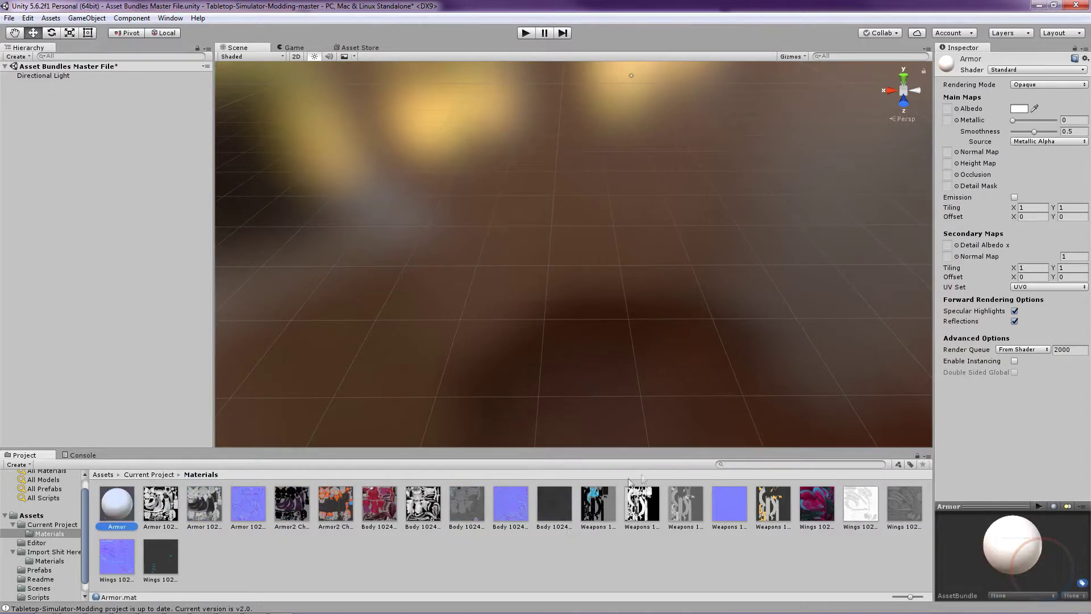
pyautogui.click(1034, 68)
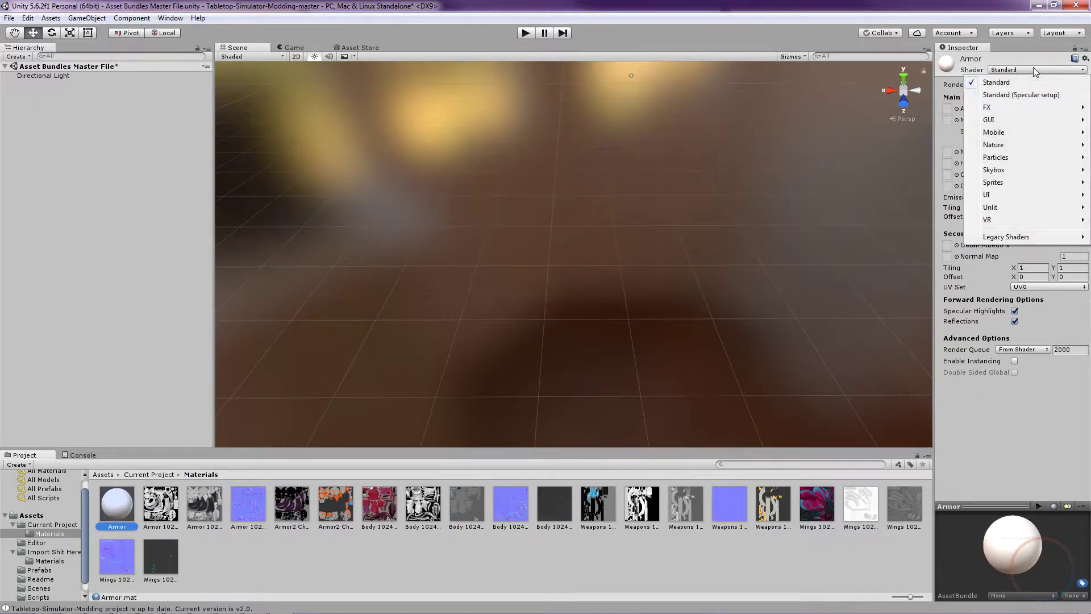
pyautogui.click(1001, 96)
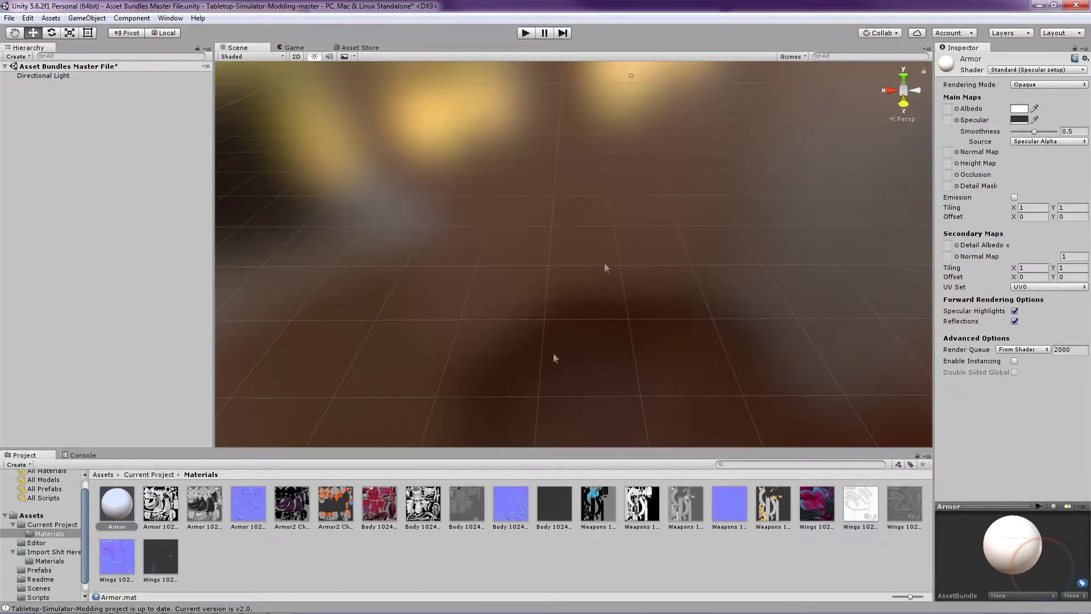
# Create three more materials named Body, Weapons and Wings
pyautogui.rightClick(513, 534)
pyautogui.moveTo(526, 316)
pyautogui.click(707, 134)
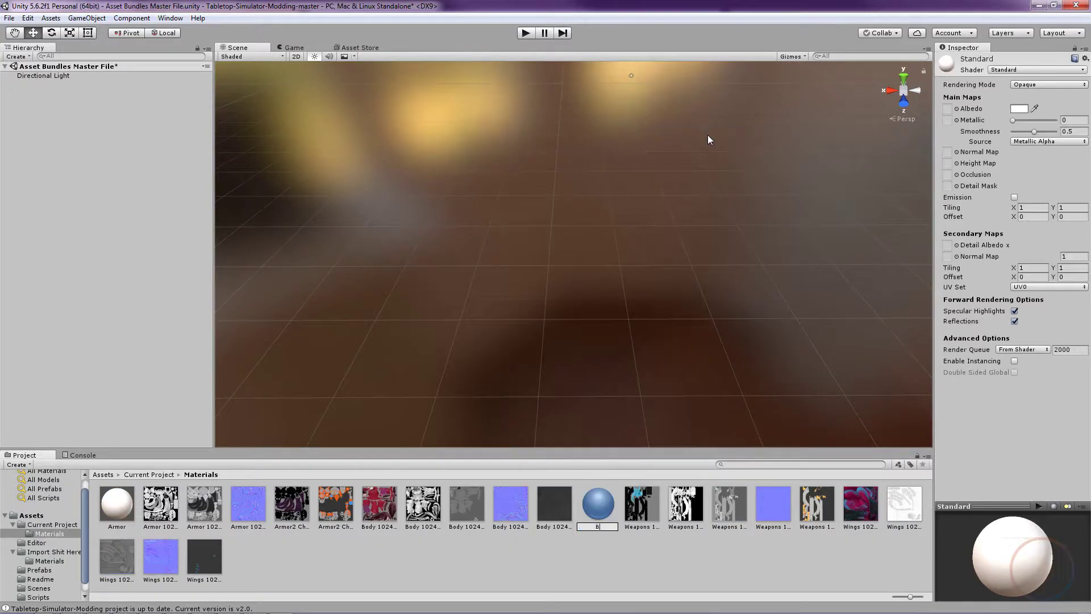
pyautogui.write('Body')
pyautogui.press('Return')
pyautogui.rightClick(627, 543)
pyautogui.moveTo(642, 319)
pyautogui.click(813, 137)
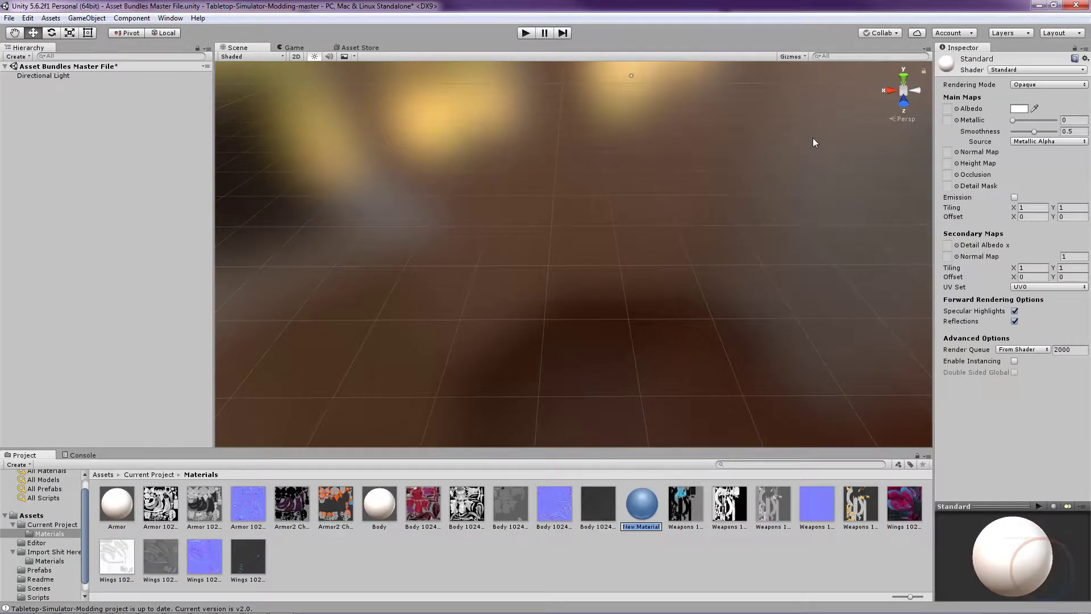
pyautogui.write('Weapons')
pyautogui.press('Return')
pyautogui.rightClick(671, 542)
pyautogui.moveTo(686, 316)
pyautogui.click(863, 137)
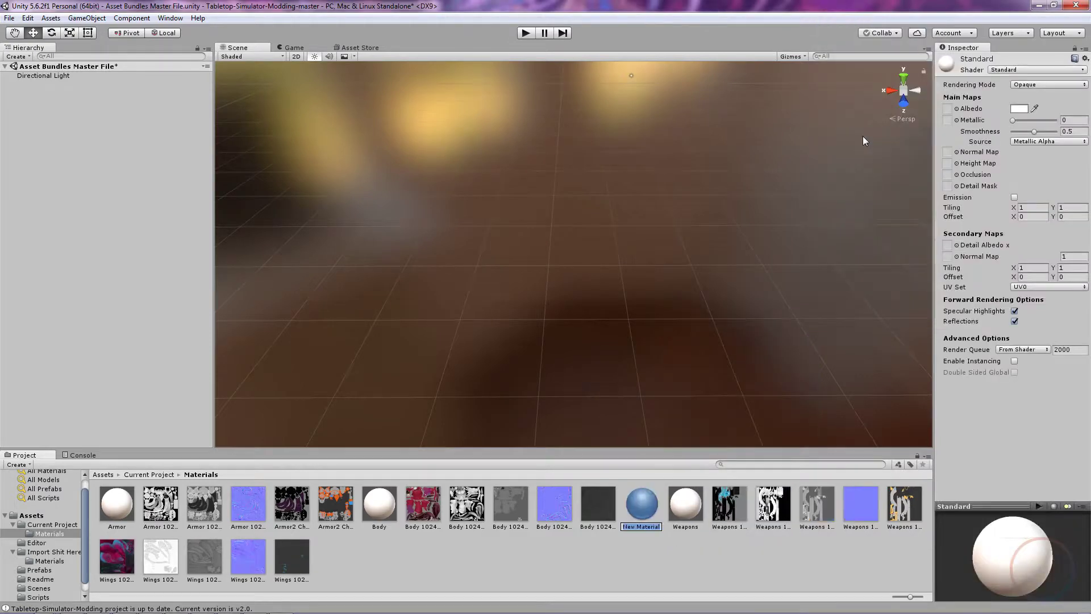
pyautogui.write('Wings')
pyautogui.press('Return')
pyautogui.click(379, 503)
pyautogui.click(1037, 69)
# Switch the Weapons and Wings materials to the Standard (Specular setup) shader
pyautogui.click(1006, 85)
pyautogui.click(642, 503)
pyautogui.click(1037, 69)
pyautogui.click(1006, 85)
pyautogui.click(905, 502)
pyautogui.click(1037, 69)
pyautogui.click(1006, 86)
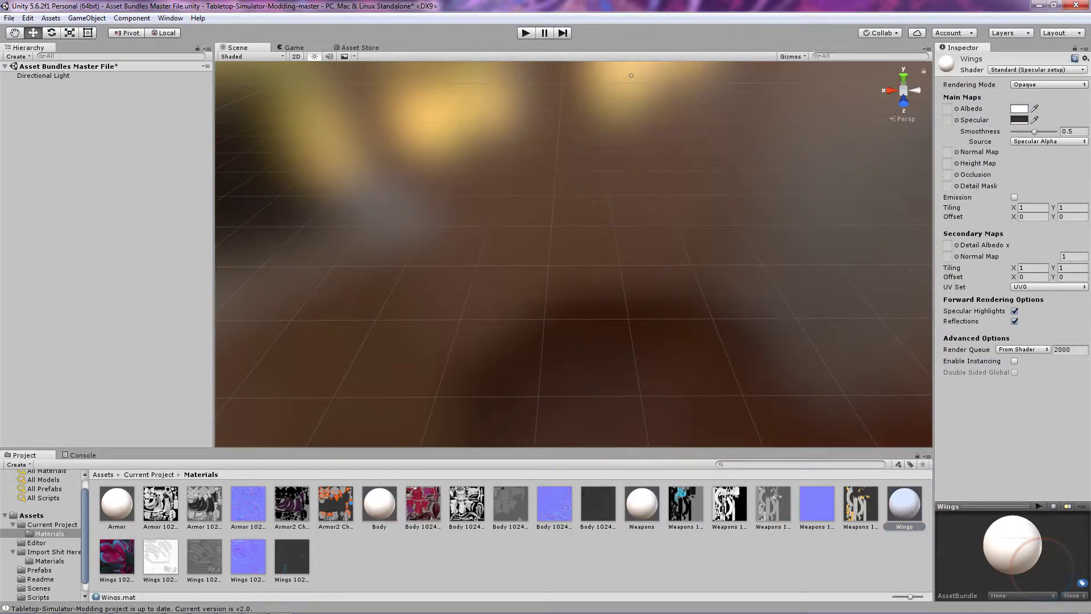
# Fill the Armor material's Occlusion, Normal Map, Albedo and Specular slots with its textures
pyautogui.click(117, 503)
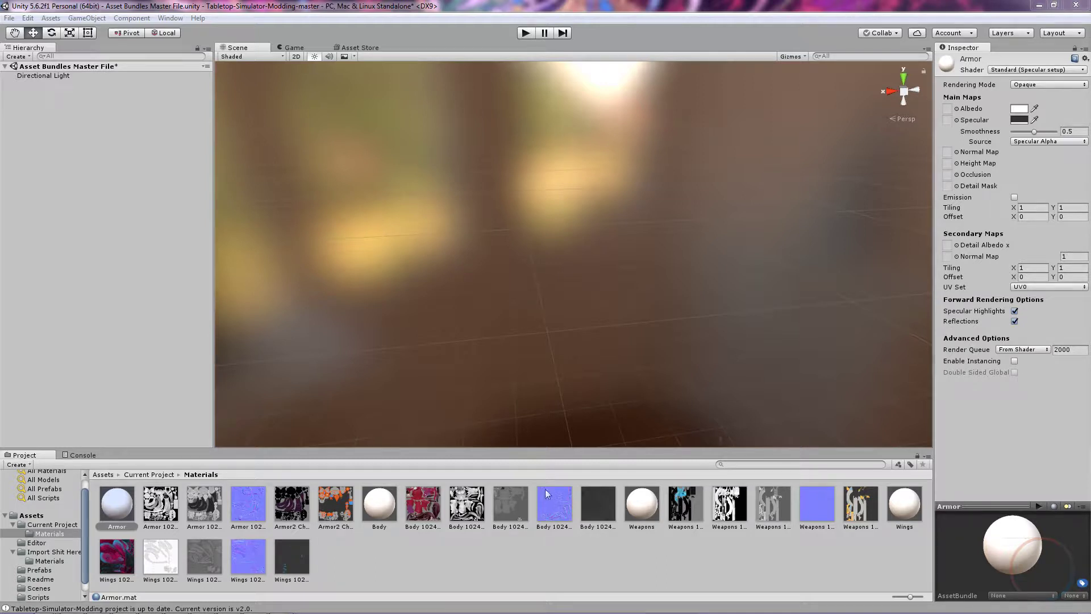
pyautogui.click(122, 503)
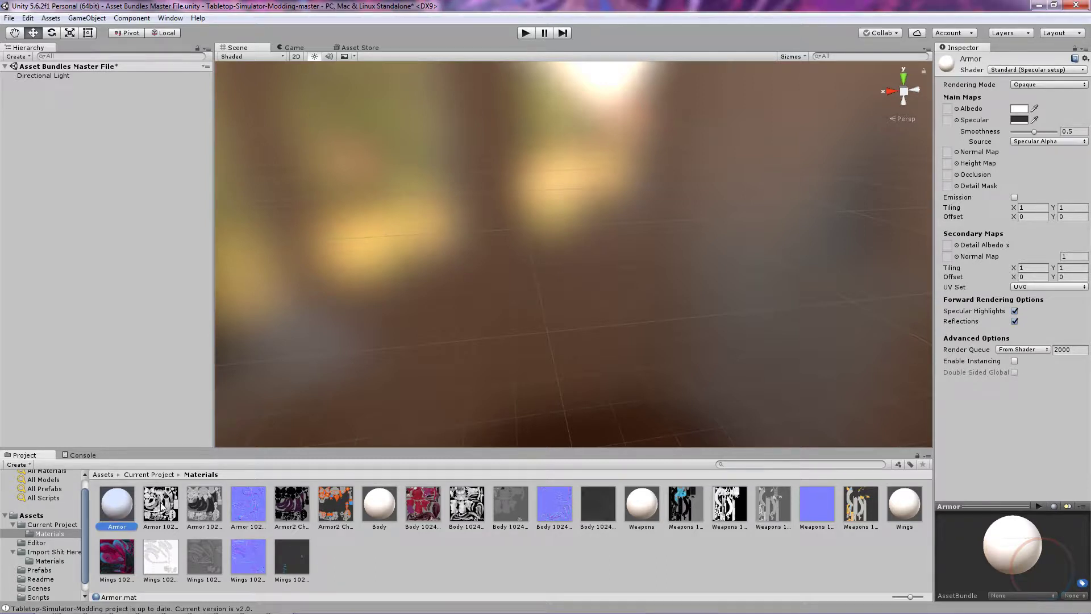
pyautogui.moveTo(161, 505); pyautogui.dragTo(947, 175)
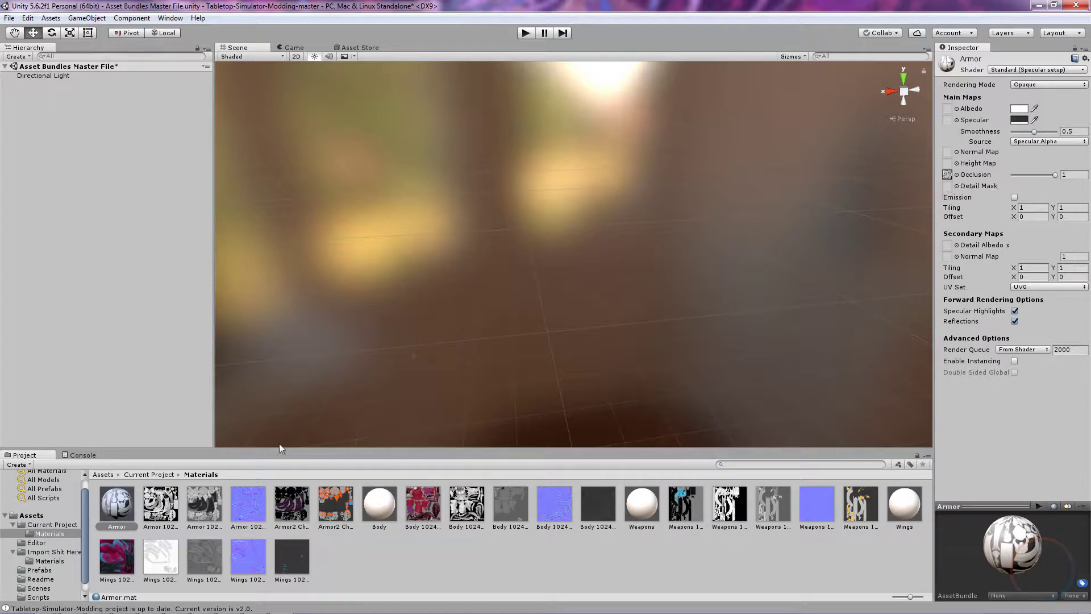
pyautogui.moveTo(248, 502); pyautogui.dragTo(947, 152)
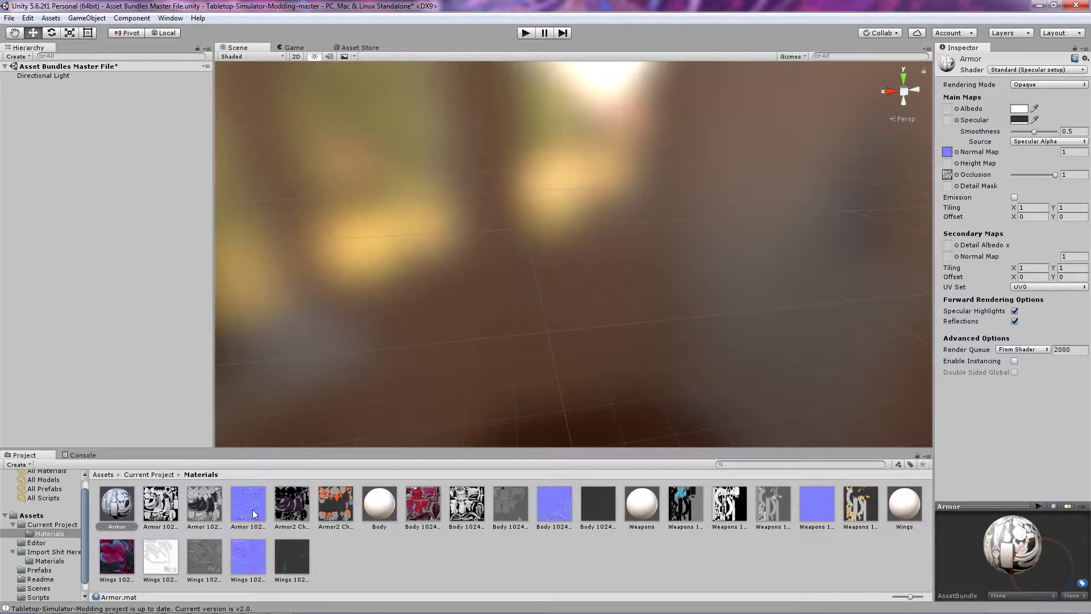
pyautogui.moveTo(296, 515); pyautogui.dragTo(948, 110)
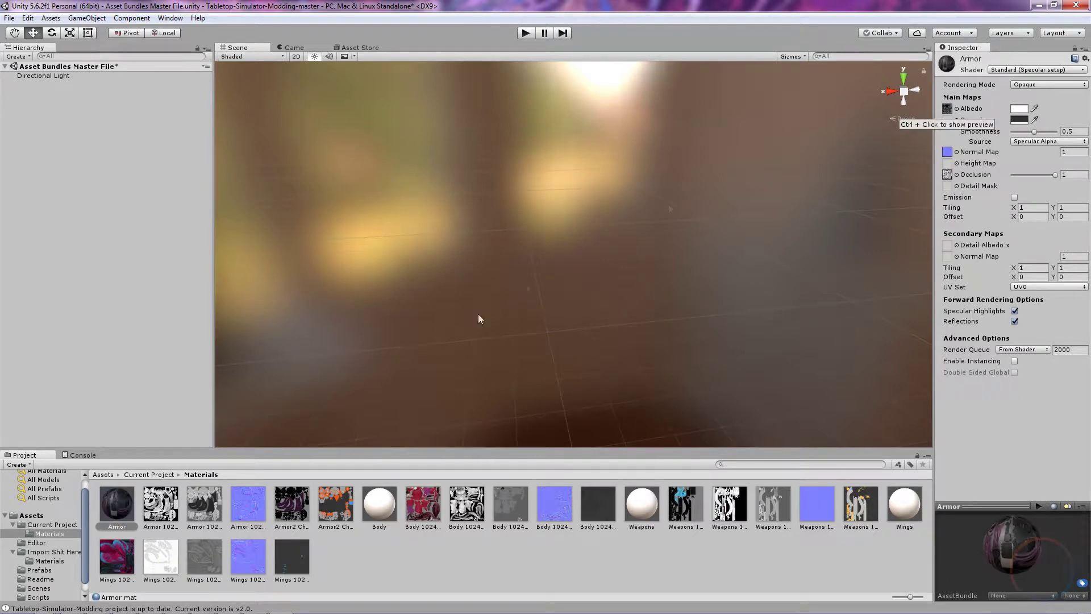
pyautogui.moveTo(335, 503); pyautogui.dragTo(944, 127)
pyautogui.click(379, 503)
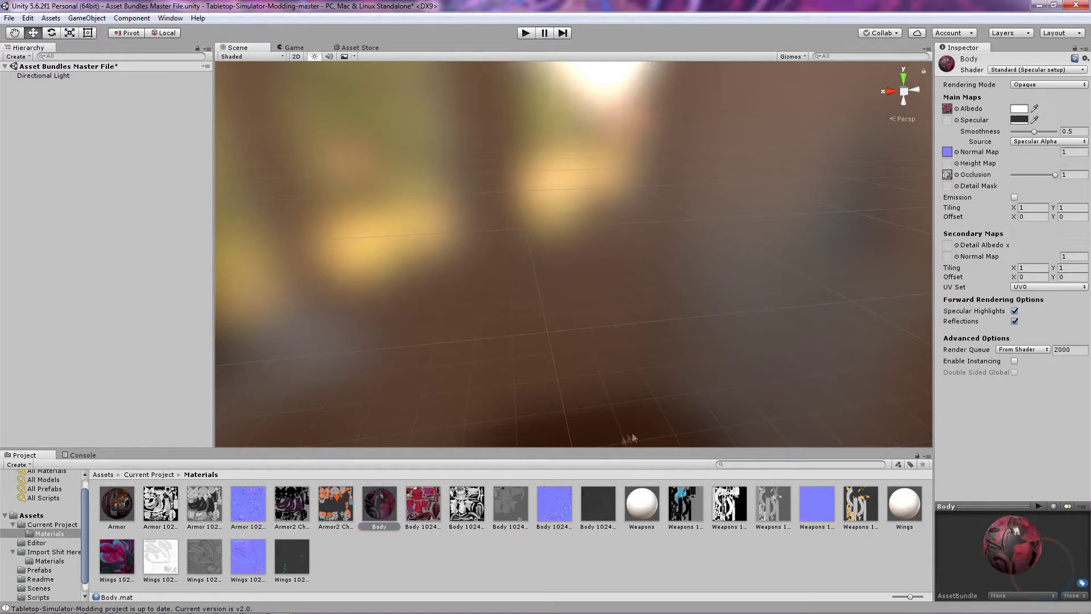
pyautogui.click(641, 504)
pyautogui.click(904, 504)
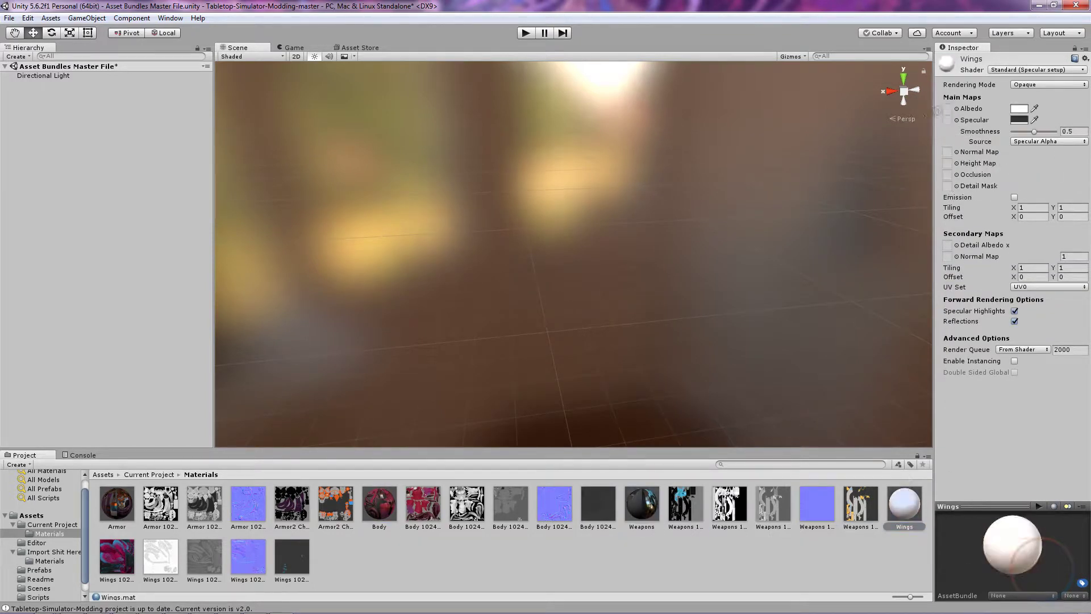
# Give Wings its albedo texture, then place Magnus_Pose_1 in the scene, scaled 0.1879 and lowered on Y
pyautogui.click(49, 533)
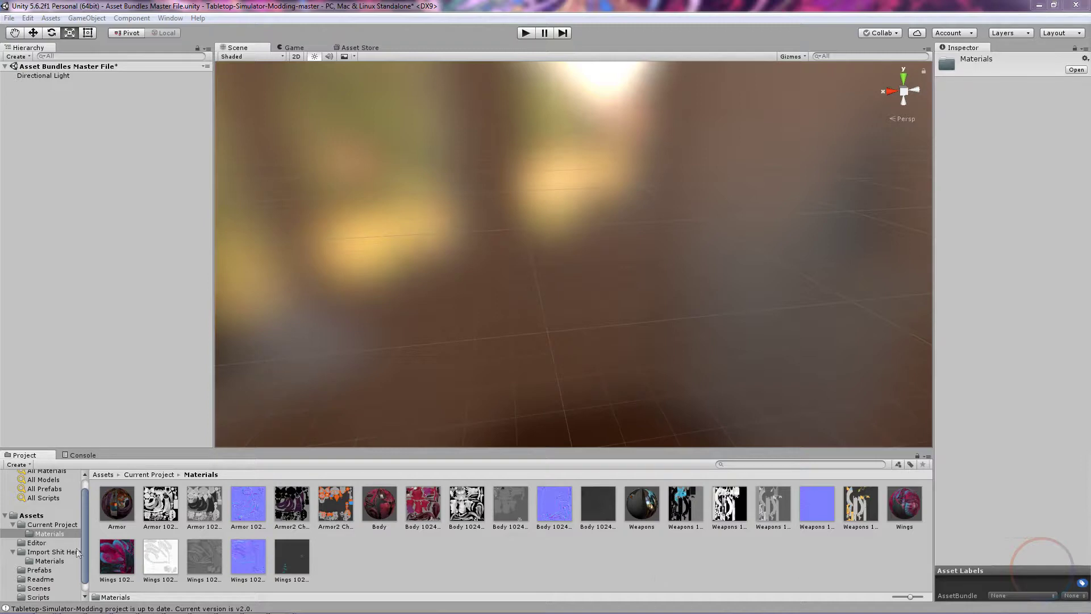
pyautogui.click(50, 527)
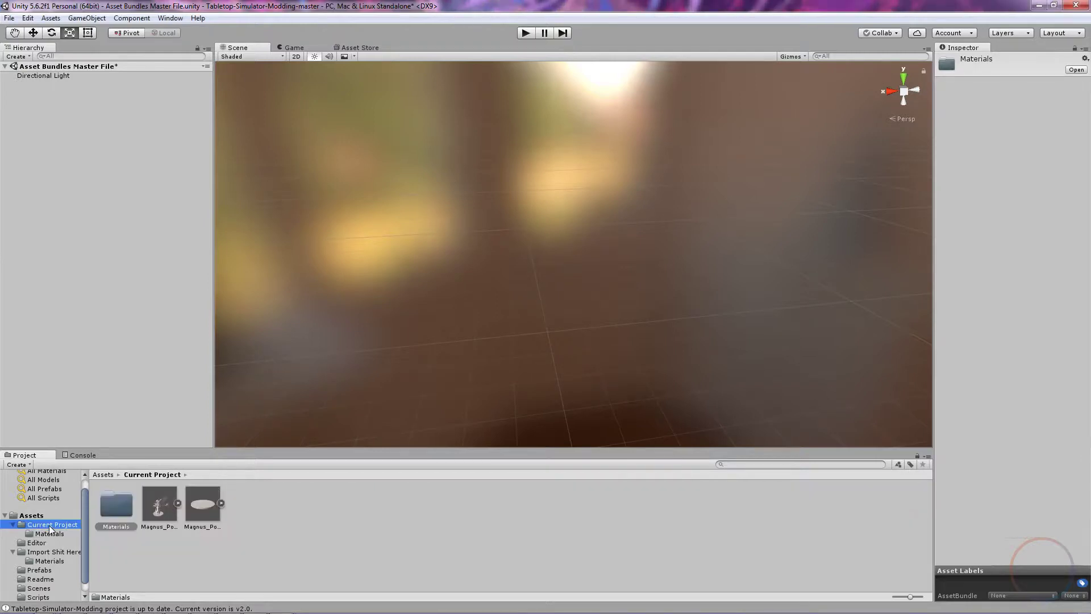
pyautogui.click(162, 514)
pyautogui.moveTo(158, 510); pyautogui.dragTo(567, 255)
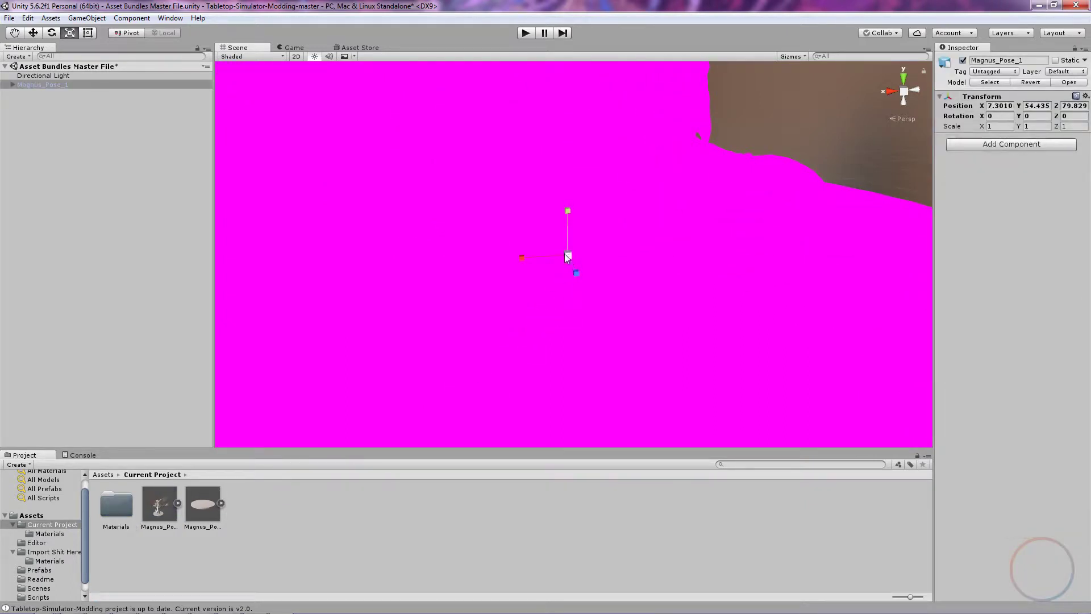
pyautogui.moveTo(569, 255); pyautogui.dragTo(519, 240)
pyautogui.press('w')
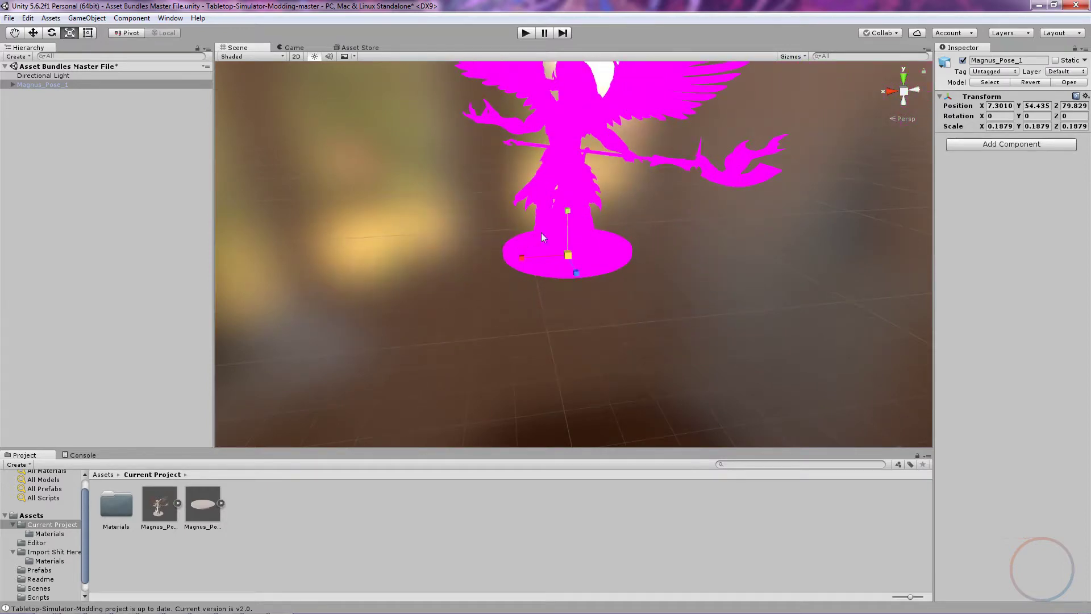
pyautogui.moveTo(568, 212); pyautogui.dragTo(575, 305)
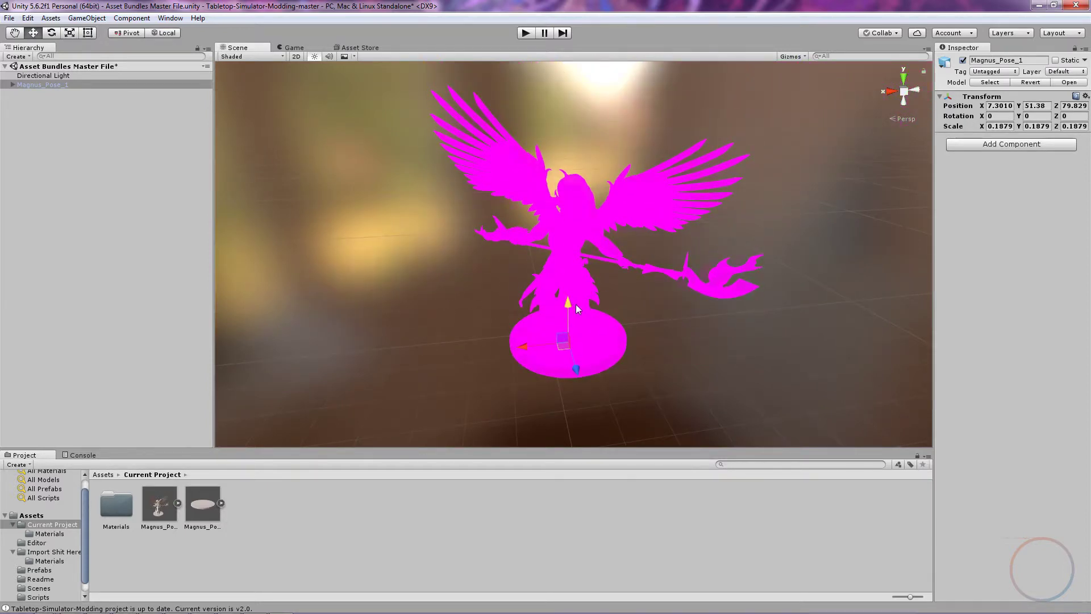
pyautogui.scroll(-3, 575, 304)
pyautogui.scroll(3, 759, 309)
pyautogui.keyDown('alt'); pyautogui.moveTo(760, 309); pyautogui.dragTo(619, 281); pyautogui.keyUp('alt')
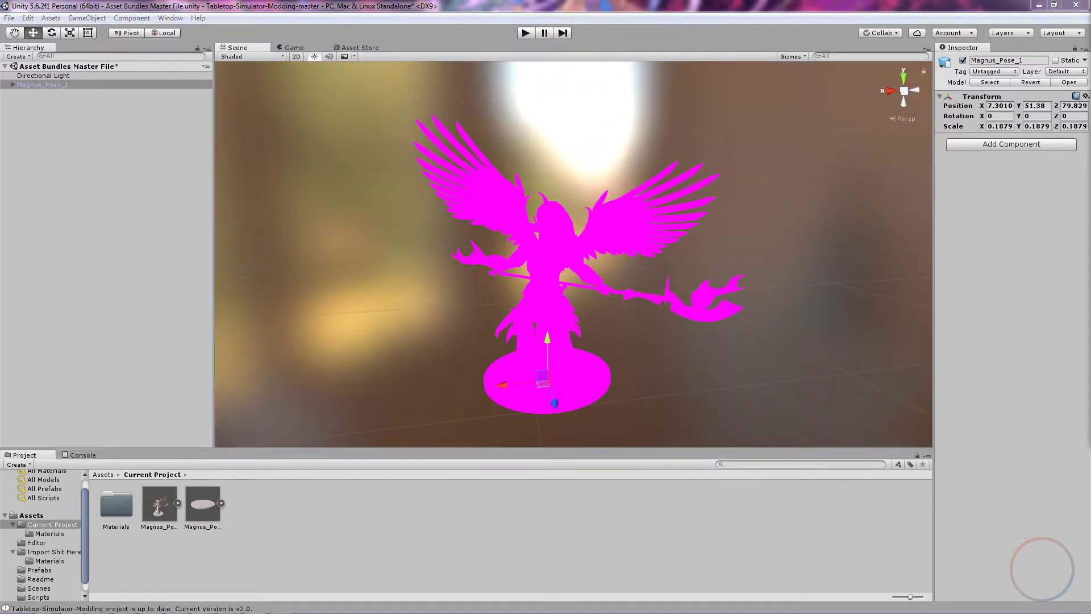
# Apply the Armor, Body, Weapons and Wings materials to the matching parts of the model
pyautogui.click(62, 535)
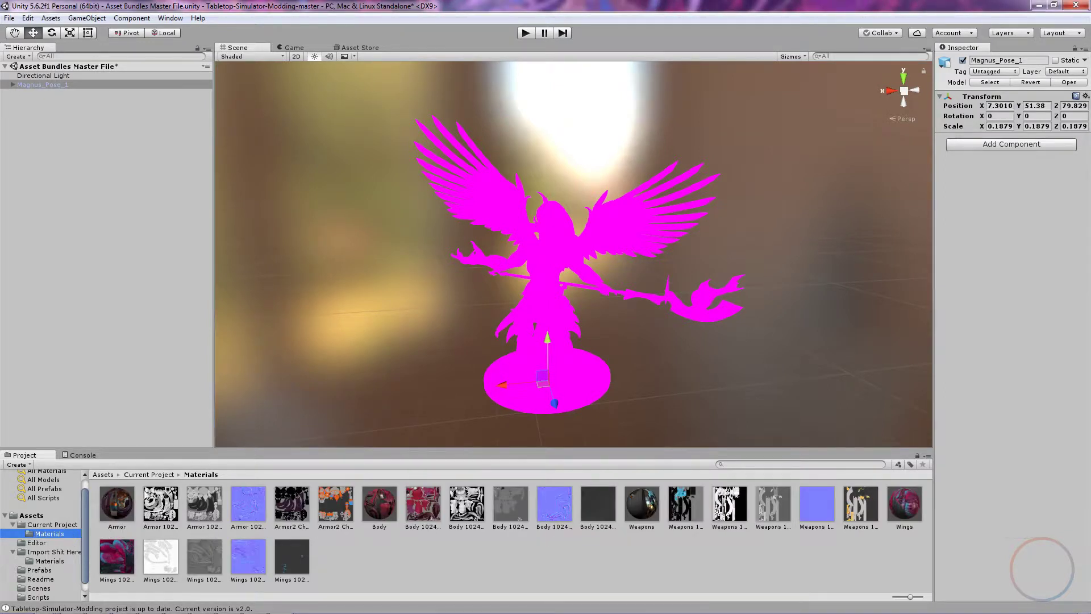
pyautogui.click(115, 508)
pyautogui.moveTo(116, 504); pyautogui.dragTo(545, 274)
pyautogui.press('q')
pyautogui.scroll(6, 614, 278)
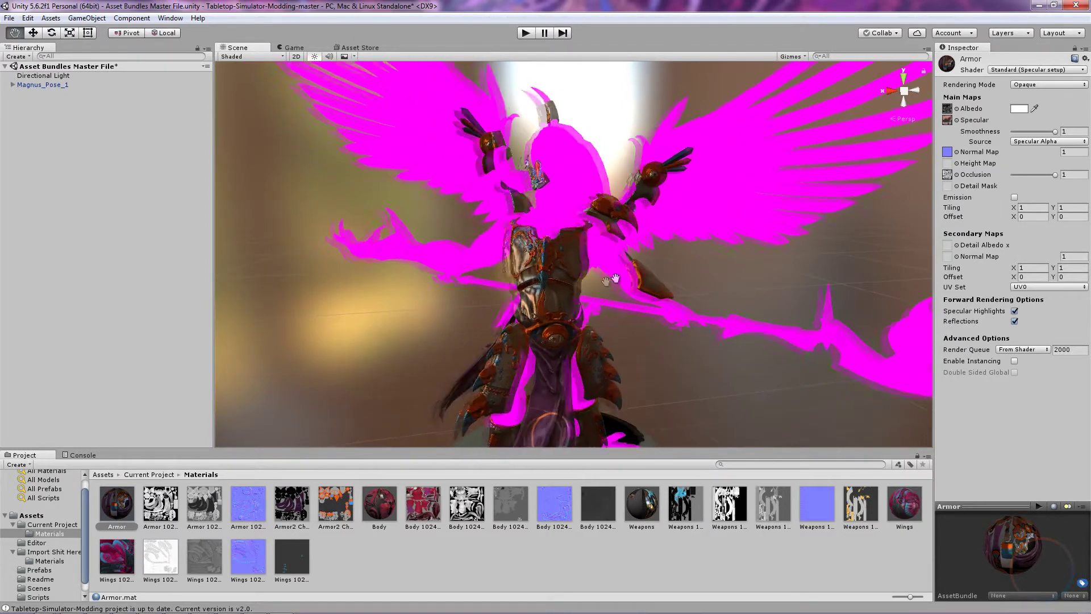
pyautogui.scroll(-3, 614, 279)
pyautogui.press('w')
pyautogui.moveTo(379, 503); pyautogui.dragTo(432, 244)
pyautogui.moveTo(642, 503); pyautogui.dragTo(738, 319)
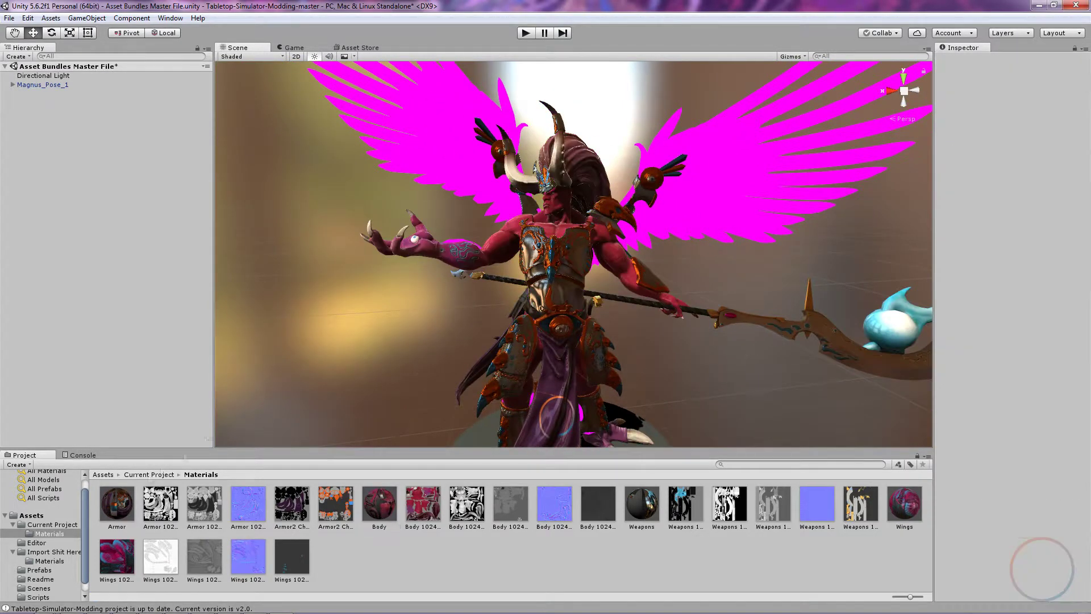
pyautogui.moveTo(904, 503); pyautogui.dragTo(710, 148)
# Rotate the model to check its back and apply Wings to the remaining magenta patch
pyautogui.scroll(-3, 915, 356)
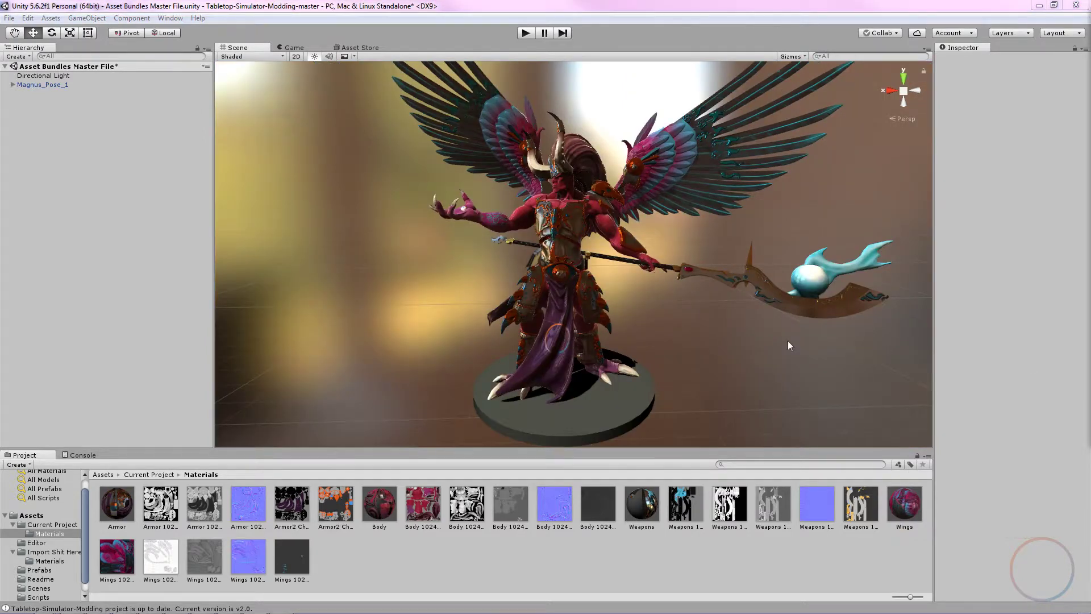
pyautogui.click(560, 258)
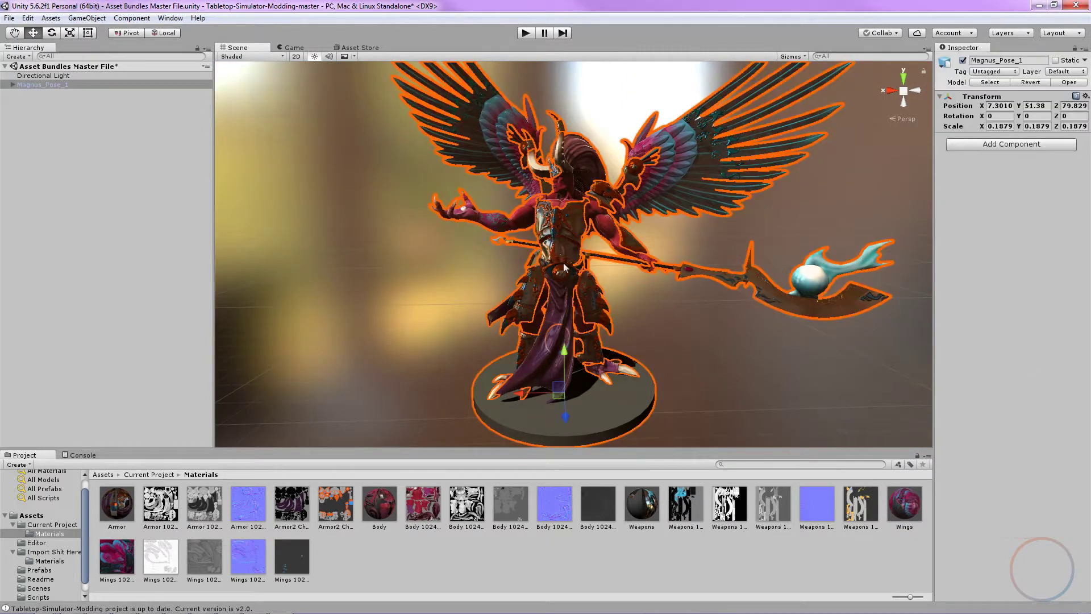
pyautogui.press('e')
pyautogui.moveTo(599, 410); pyautogui.dragTo(306, 393)
pyautogui.click(664, 382)
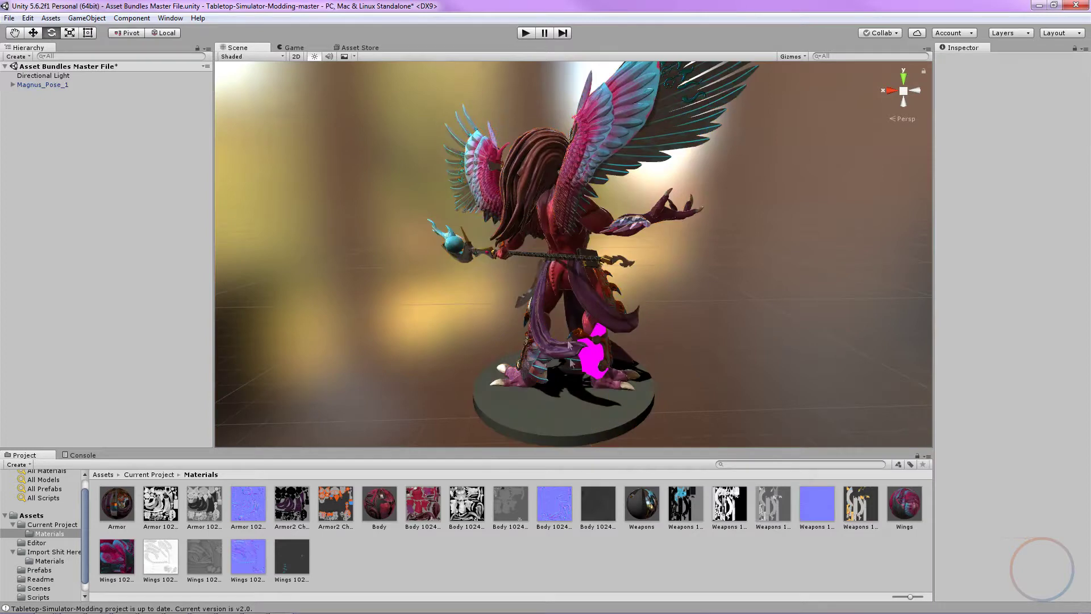
pyautogui.moveTo(916, 505); pyautogui.dragTo(589, 357)
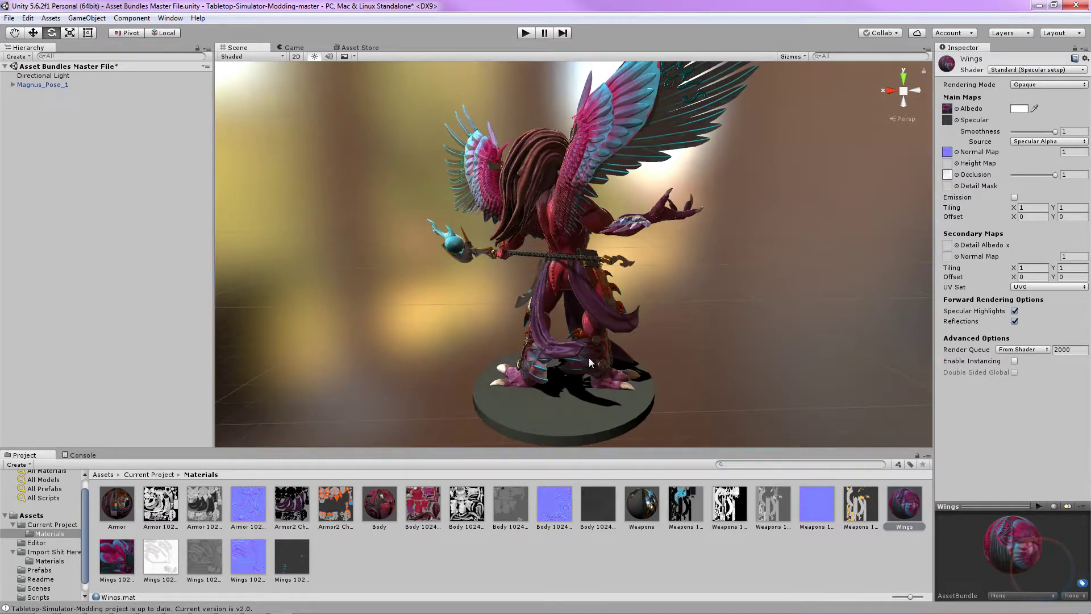
# Lower the Armor material's Smoothness to about 0.57
pyautogui.click(579, 288)
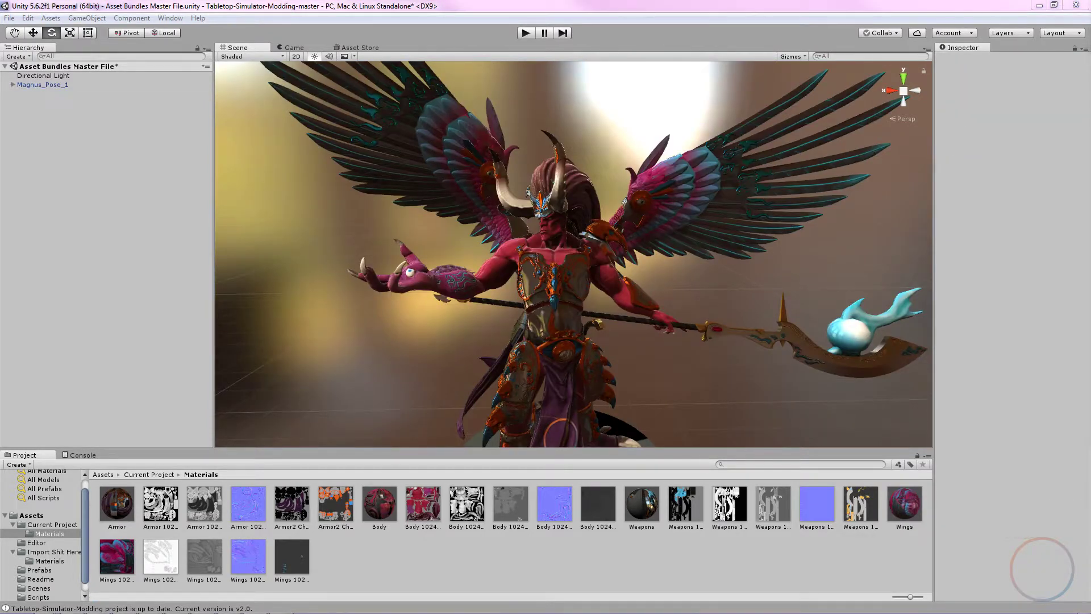
pyautogui.click(117, 504)
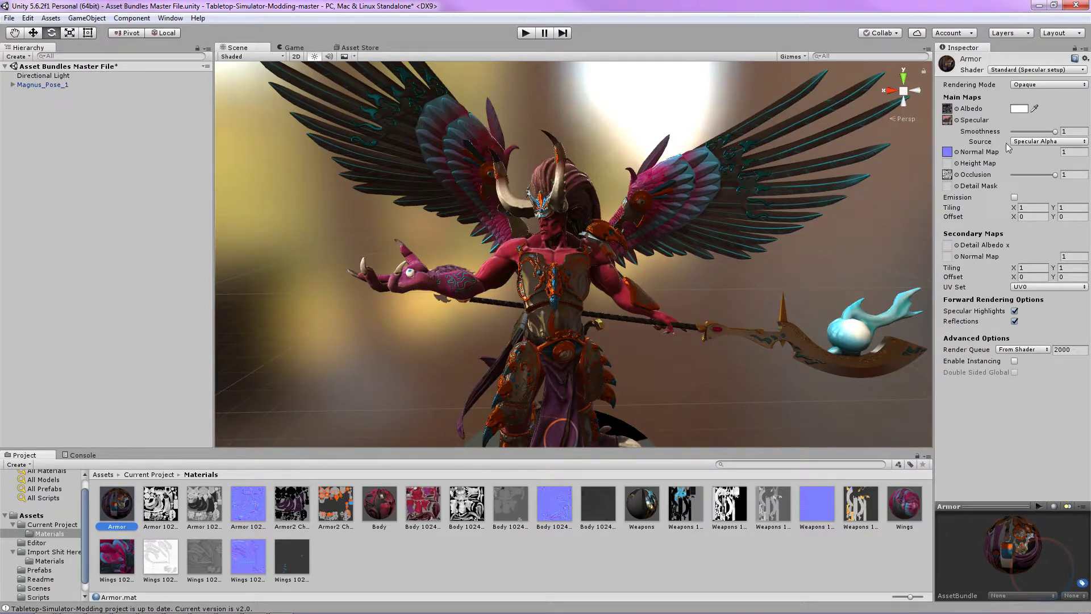
pyautogui.moveTo(1056, 134); pyautogui.dragTo(1037, 134)
# Set the Wings material's Rendering Mode to Cutout
pyautogui.click(380, 504)
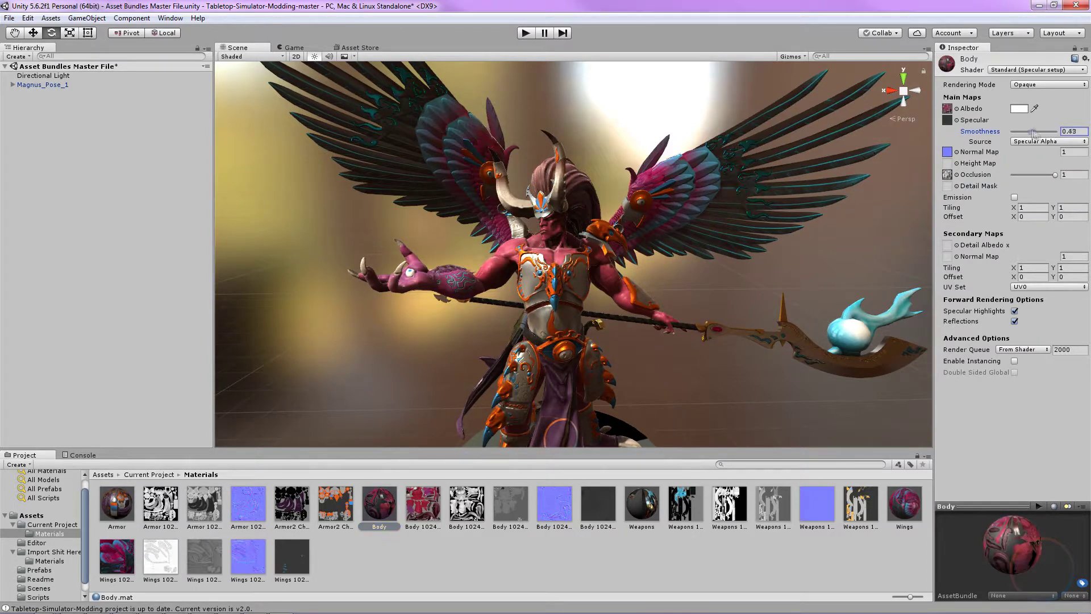
pyautogui.click(644, 499)
pyautogui.click(904, 503)
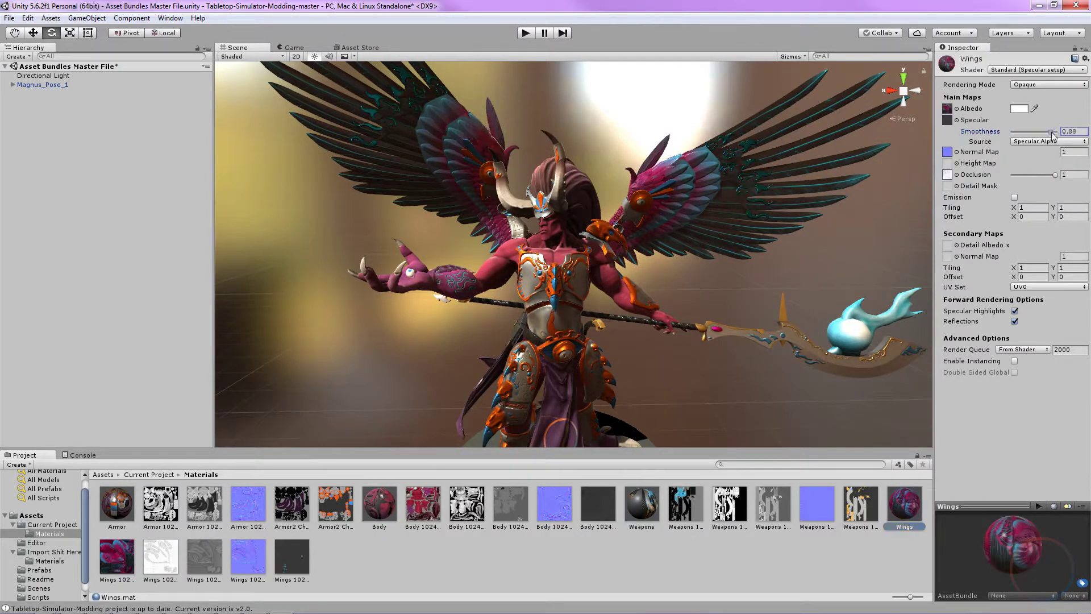
pyautogui.click(1048, 85)
pyautogui.click(1048, 101)
pyautogui.hotkey('ctrl', 'z')
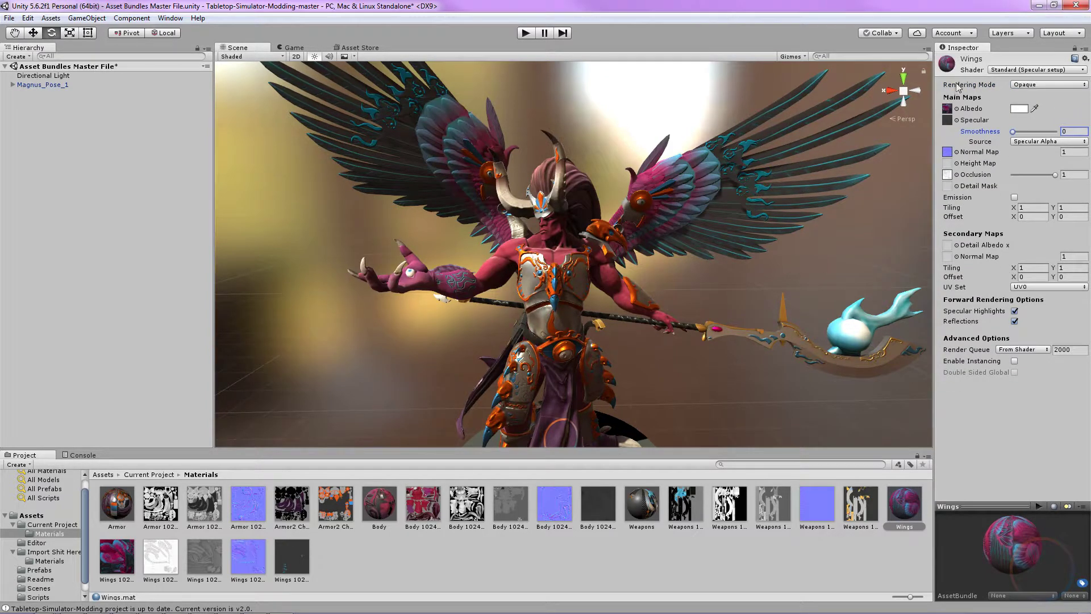
pyautogui.click(1045, 87)
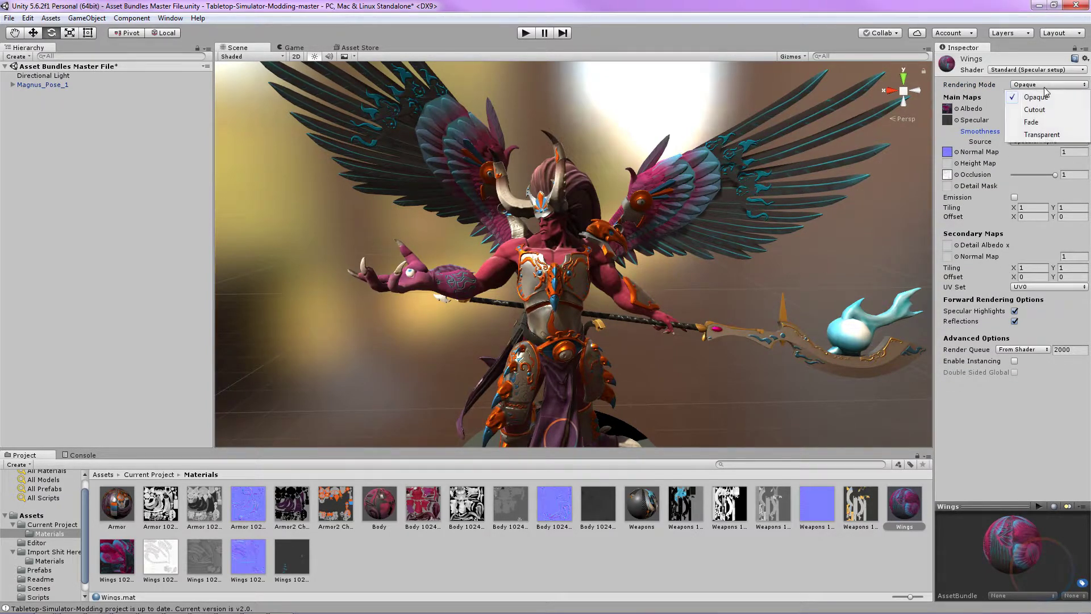
pyautogui.click(1035, 110)
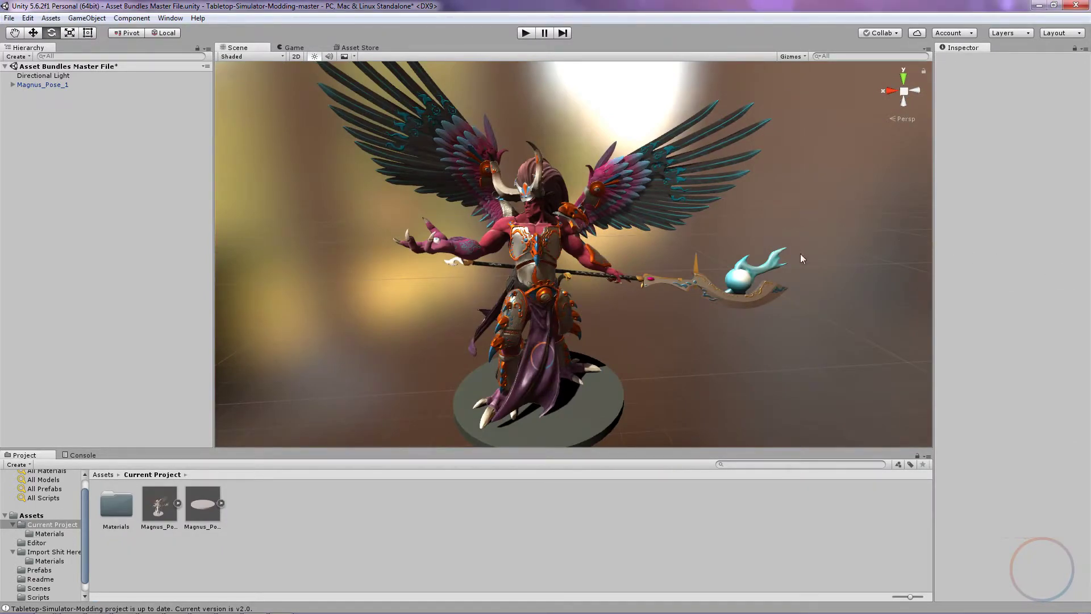
# Add a Physics > Mesh Collider to Magnus_Pose_1 with its Mesh set to 'default'
pyautogui.click(531, 277)
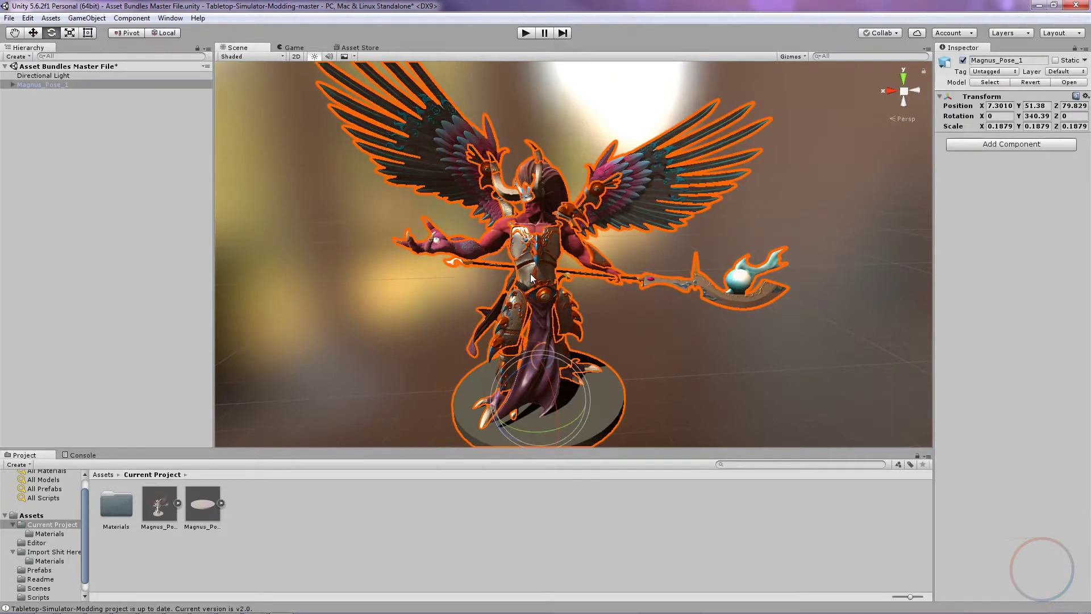
pyautogui.click(1024, 145)
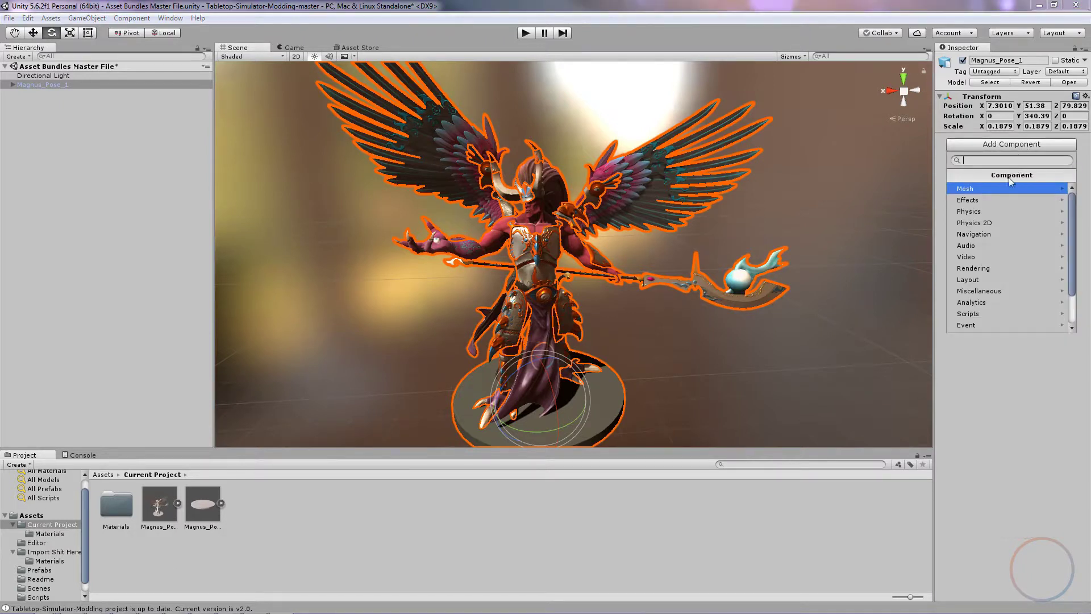
pyautogui.click(1017, 211)
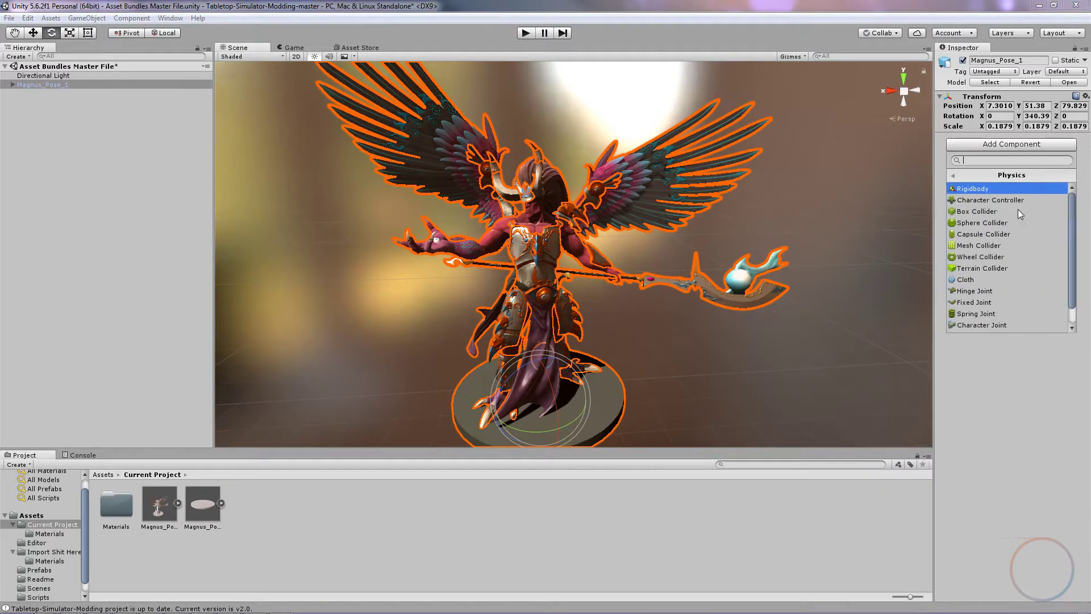
pyautogui.click(1020, 245)
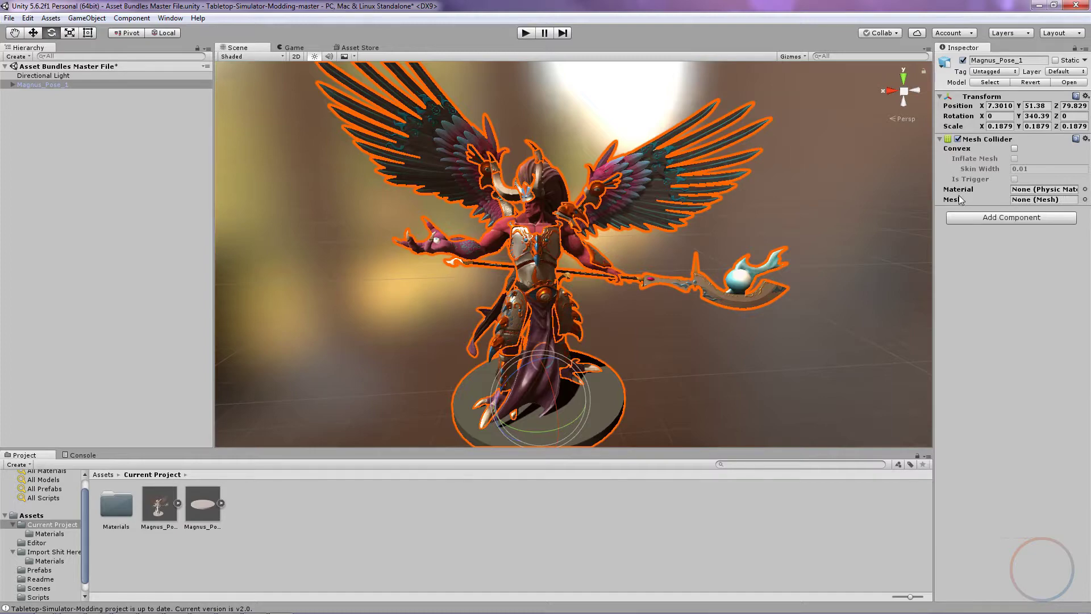
pyautogui.click(1085, 200)
pyautogui.moveTo(1063, 55); pyautogui.dragTo(518, 474)
pyautogui.click(708, 529)
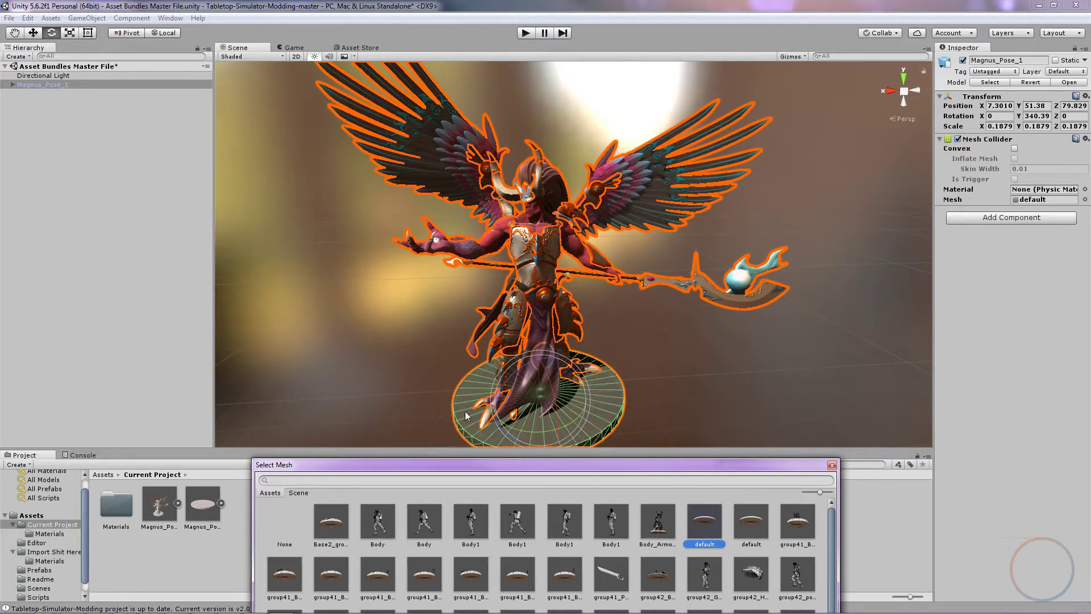
pyautogui.doubleClick(706, 529)
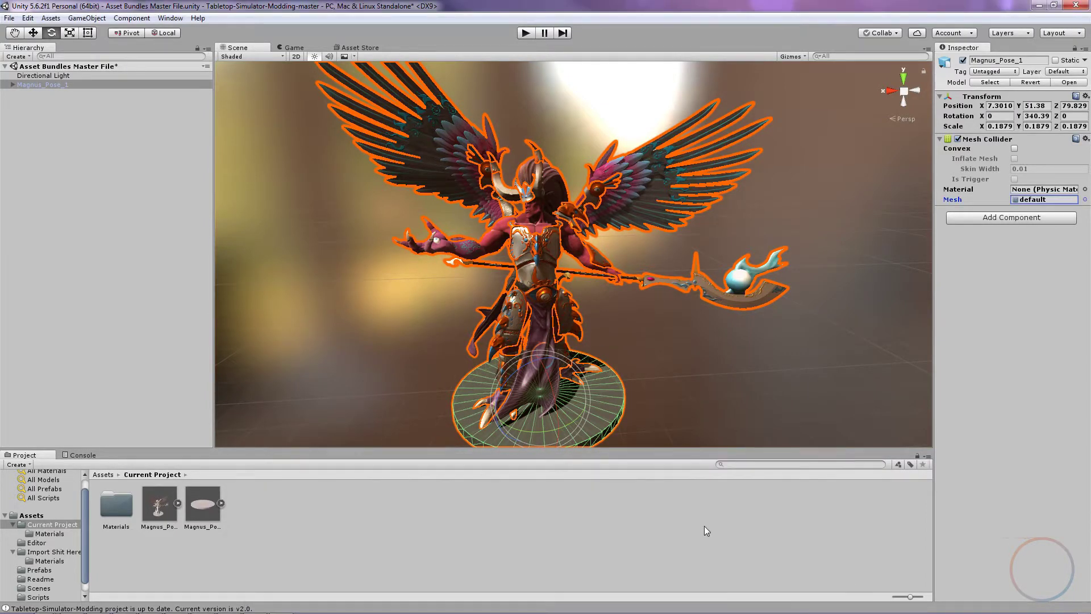
pyautogui.click(701, 516)
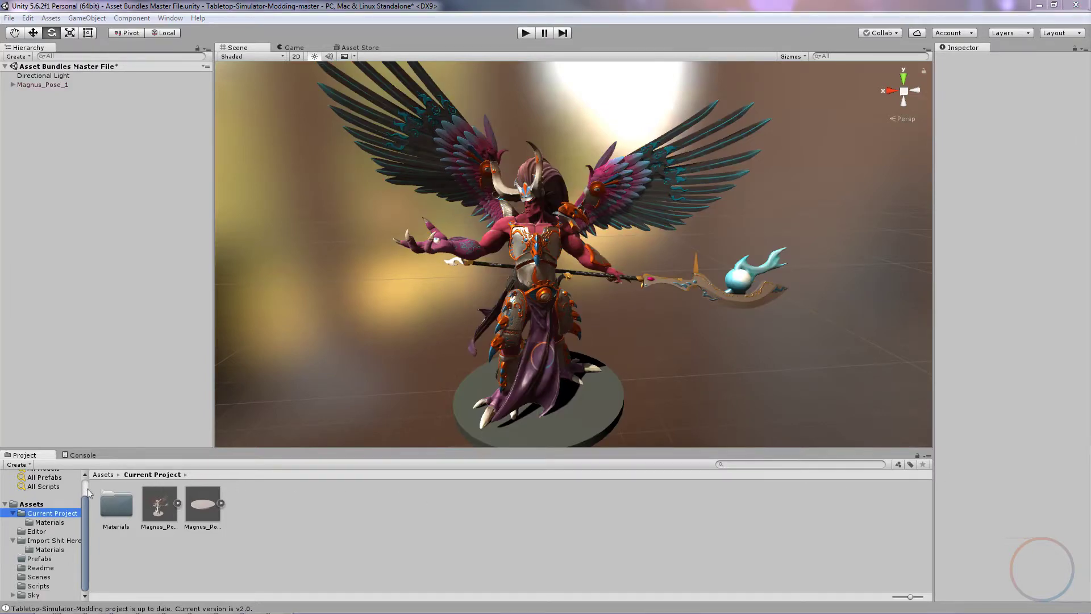
# Save Magnus_Pose_1 as a prefab in the Prefabs folder
pyautogui.click(39, 559)
pyautogui.click(52, 87)
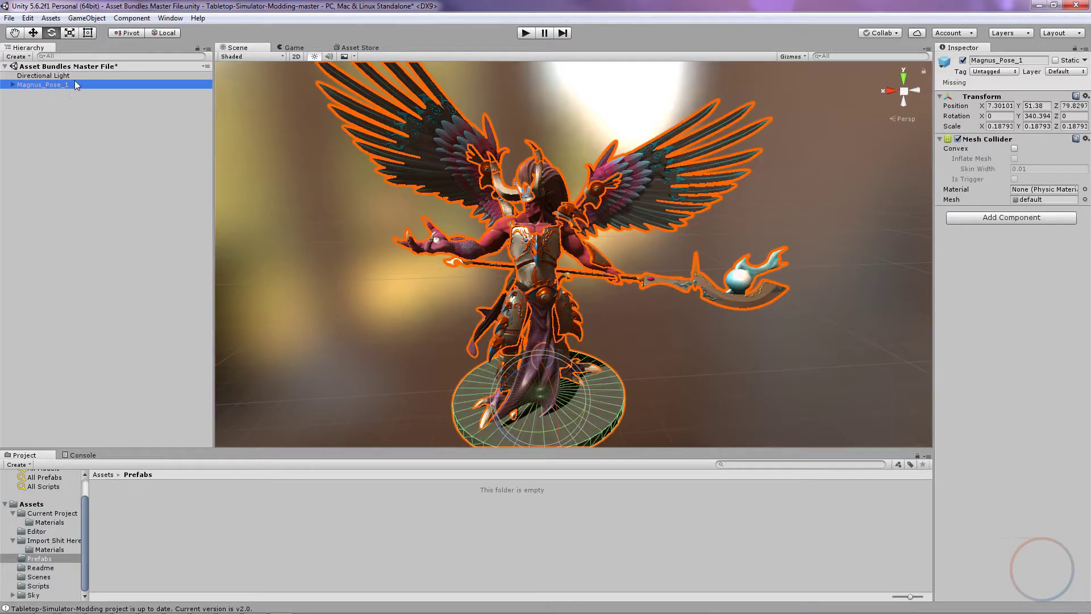
pyautogui.moveTo(49, 87); pyautogui.dragTo(228, 504)
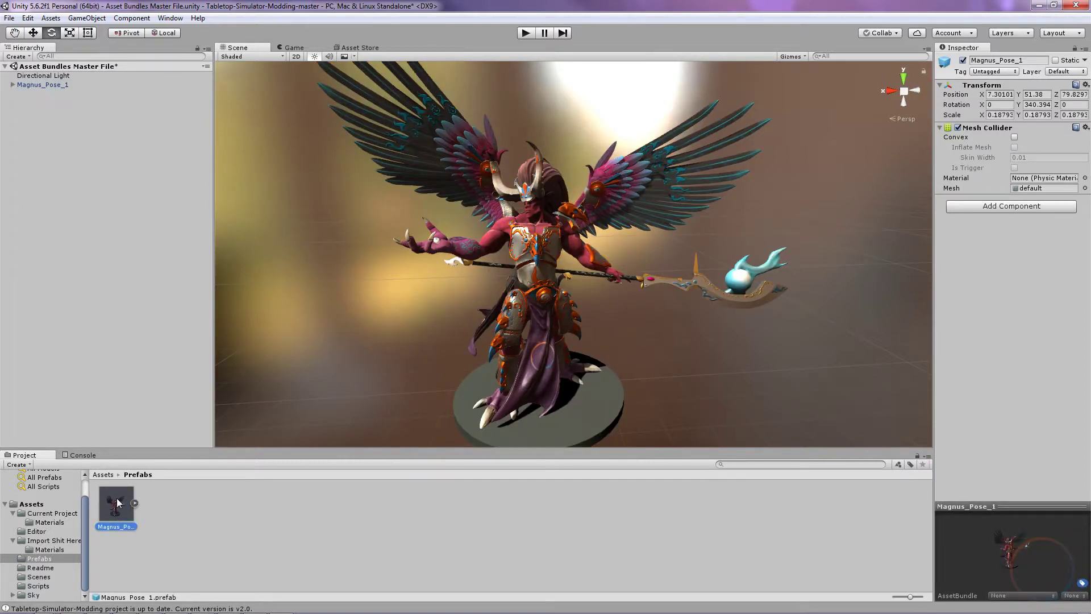
# Assign the prefab to a new 'Magnus_OBH' asset bundle and build the asset bundles
pyautogui.click(1053, 596)
pyautogui.click(1043, 582)
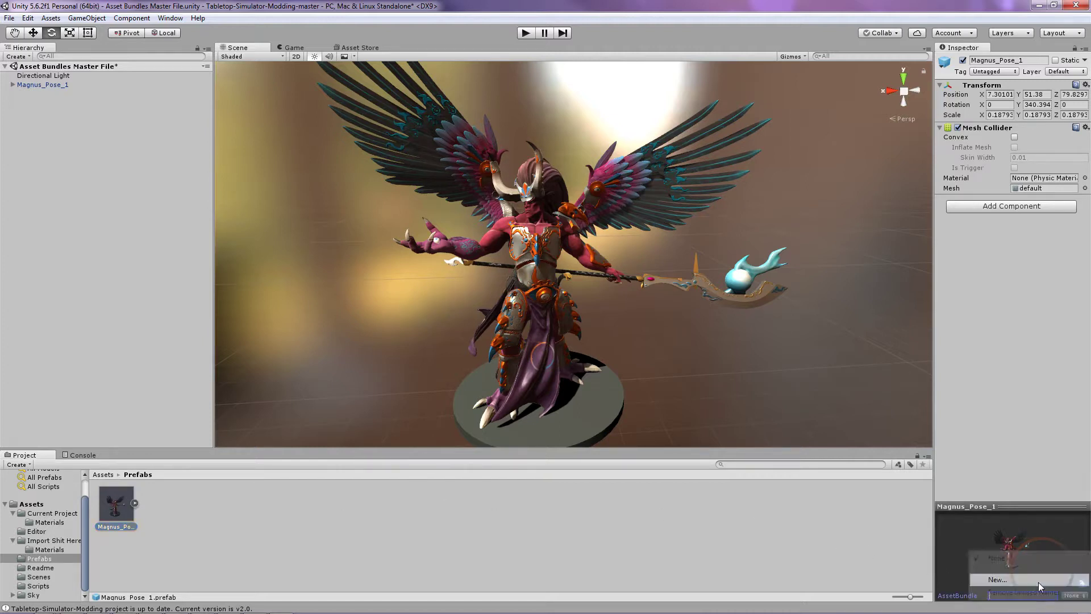
pyautogui.write('Magnus_OBH')
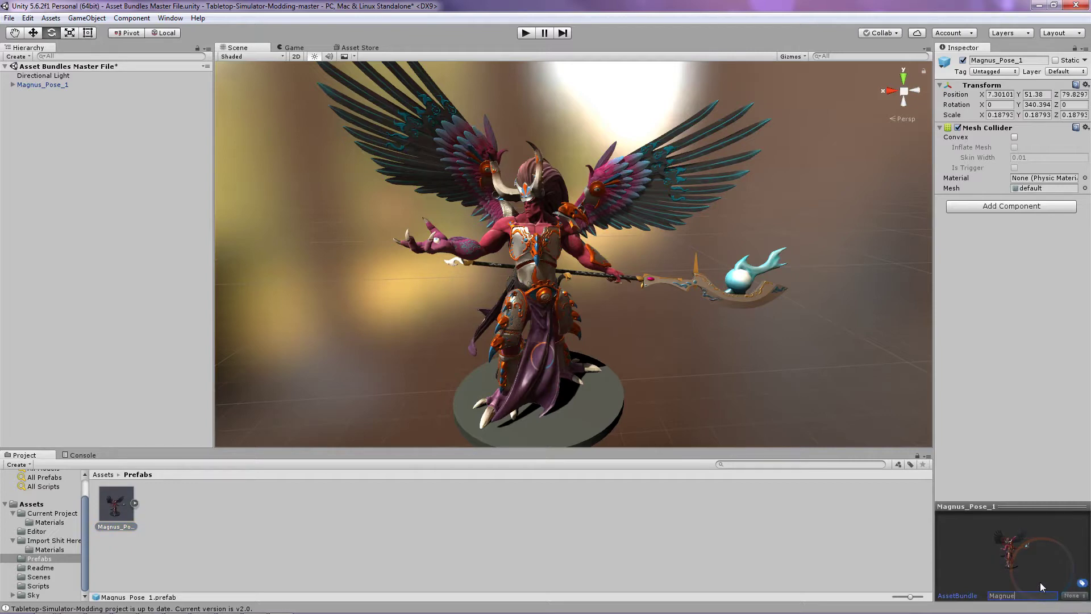
pyautogui.press('Return')
pyautogui.rightClick(535, 503)
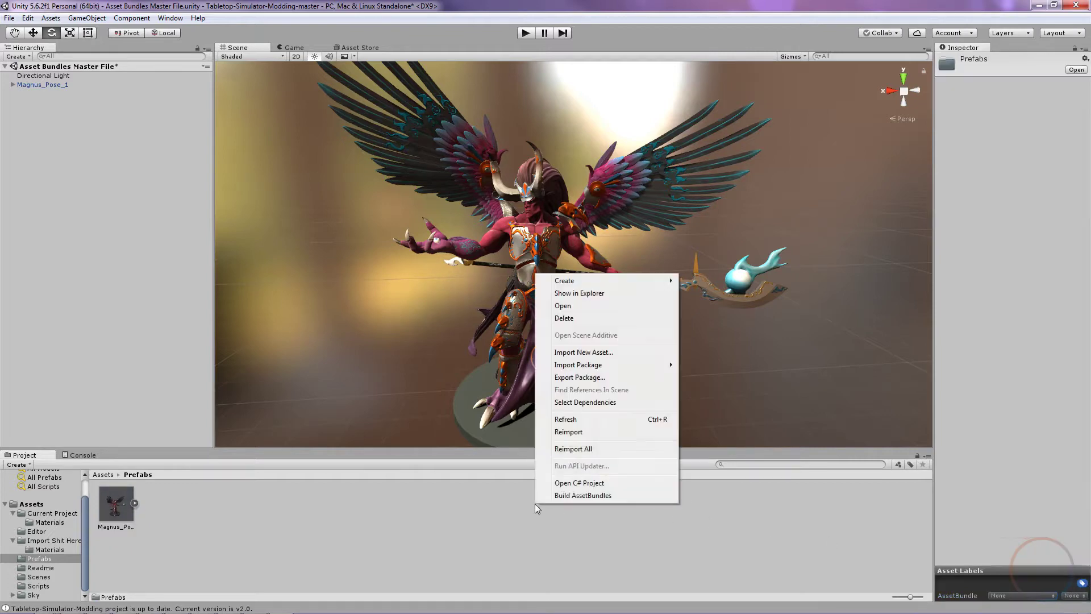
pyautogui.click(598, 496)
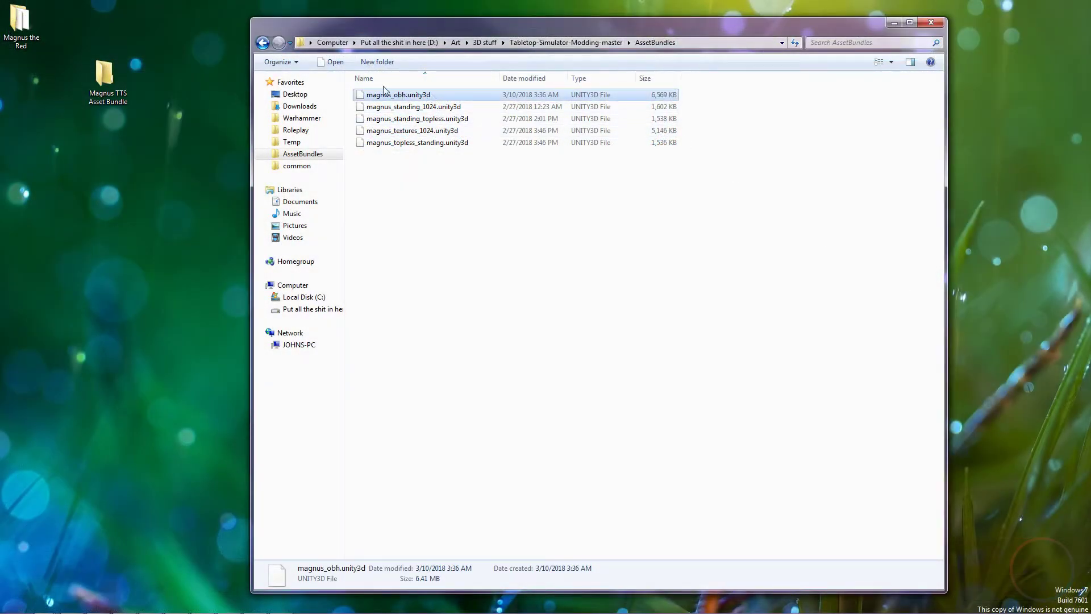
# Copy magnus_obh.unity3d into the desktop Magnus TTS Asset Bundle folder and open that folder
pyautogui.moveTo(413, 96); pyautogui.dragTo(110, 78)
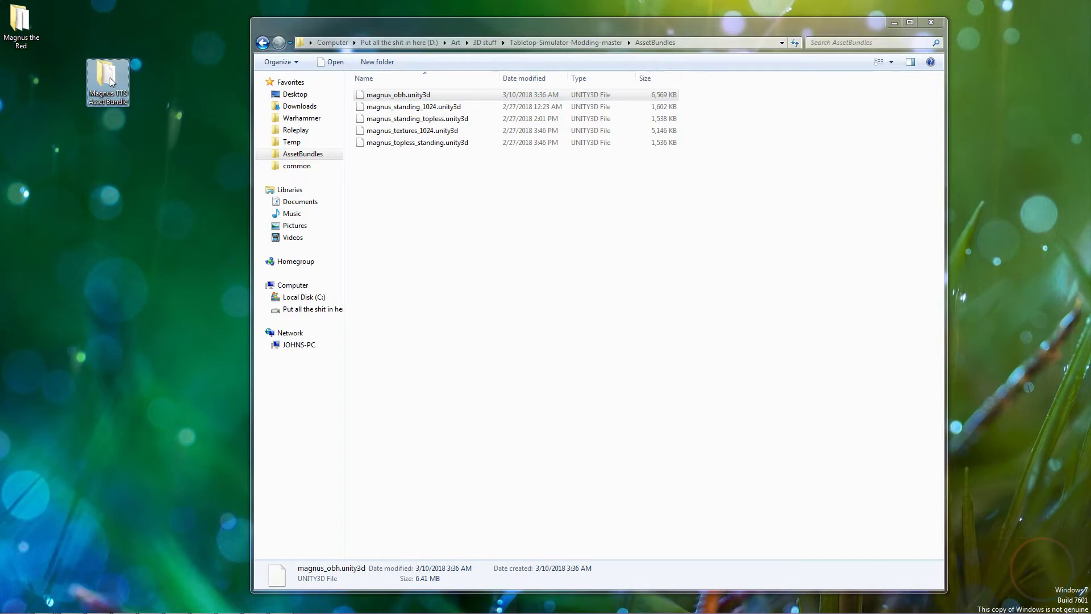
pyautogui.doubleClick(110, 77)
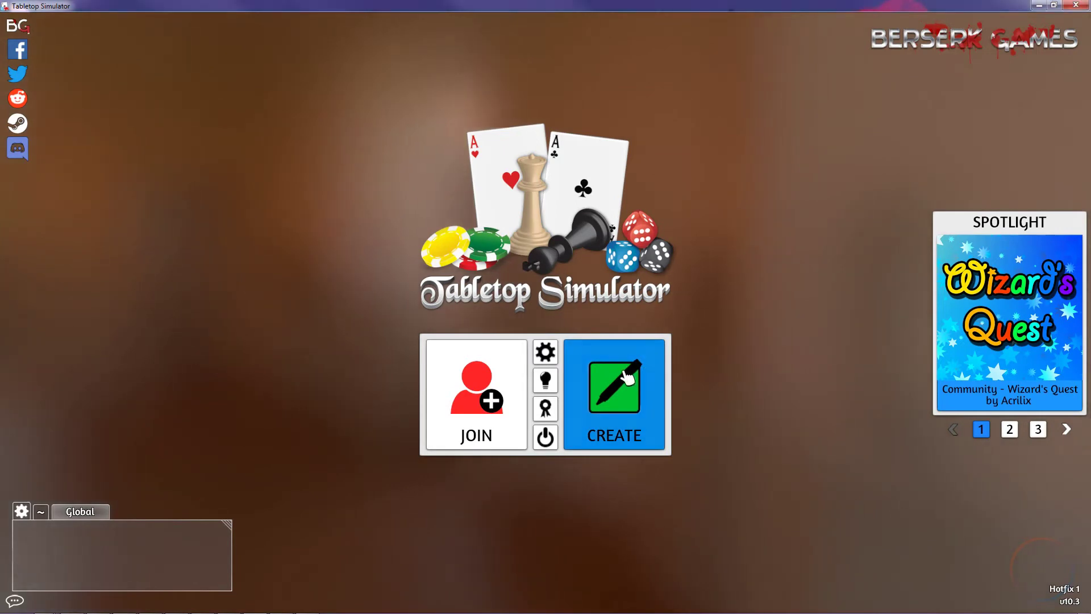
# Create a new singleplayer table and dismiss the Games browser
pyautogui.click(627, 375)
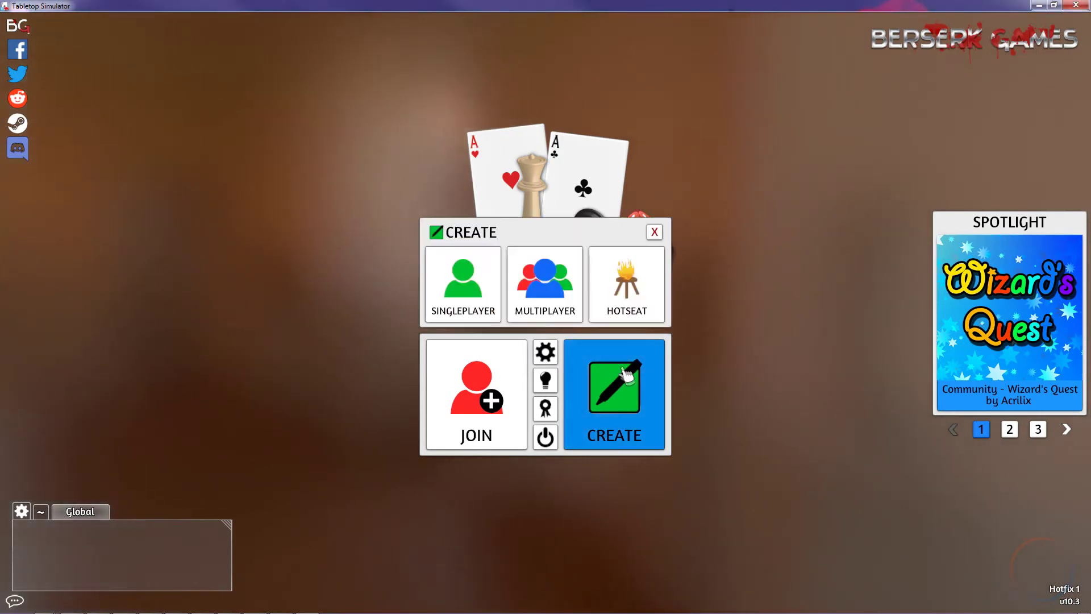
pyautogui.click(468, 293)
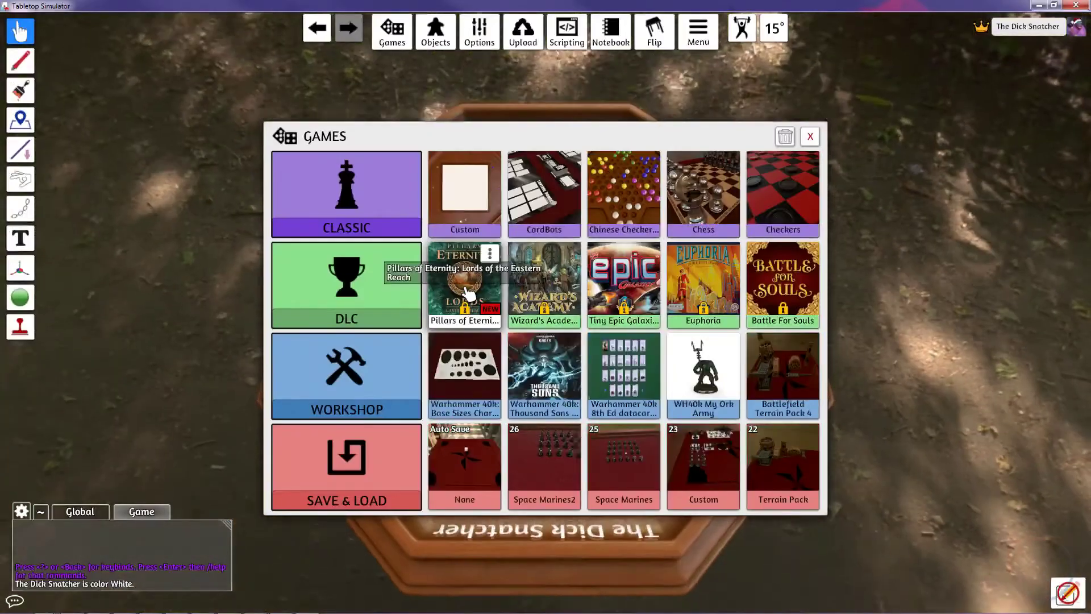
pyautogui.click(810, 136)
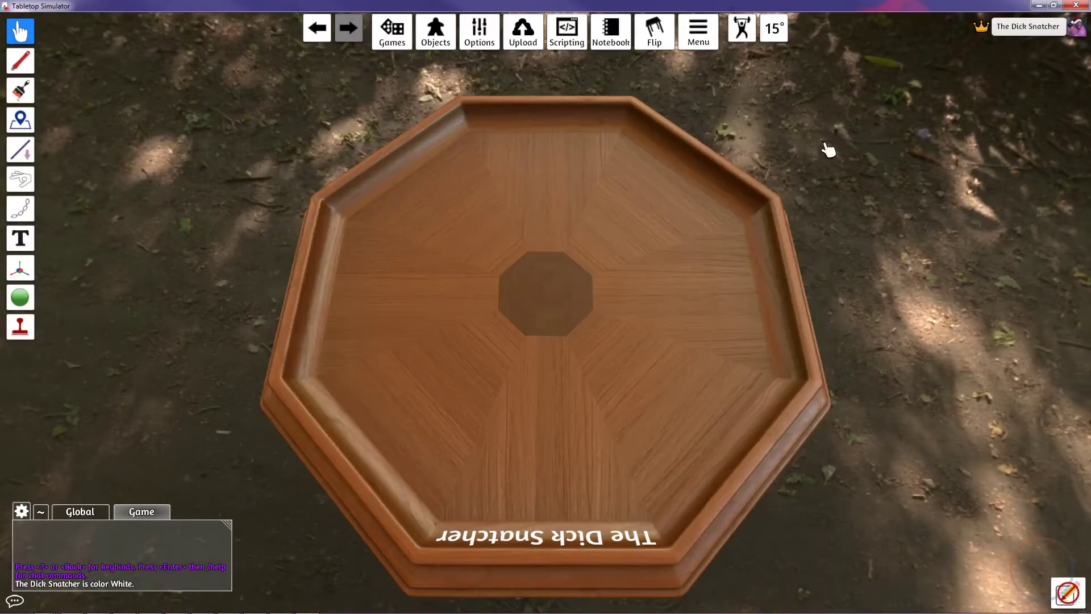
# Bring up Objects > Components > Custom, centred on screen
pyautogui.click(446, 41)
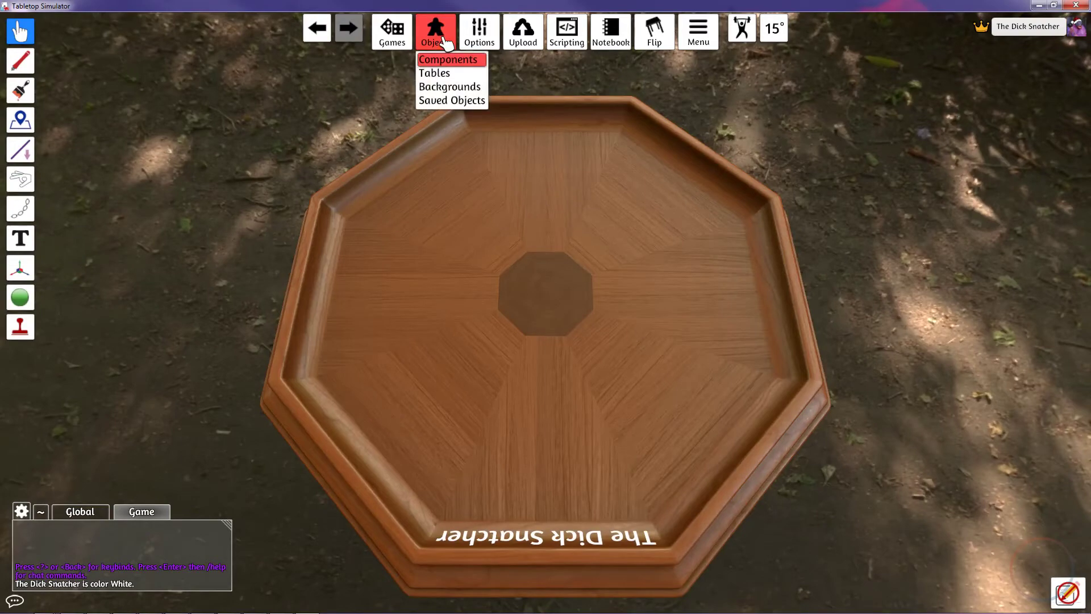
pyautogui.click(457, 61)
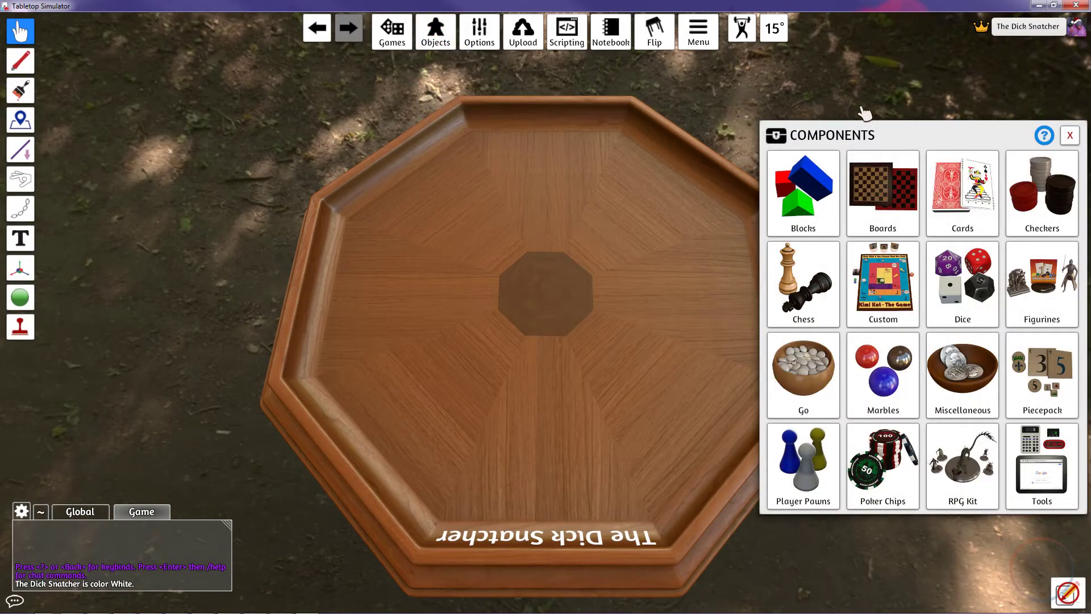
pyautogui.moveTo(955, 141); pyautogui.dragTo(589, 114)
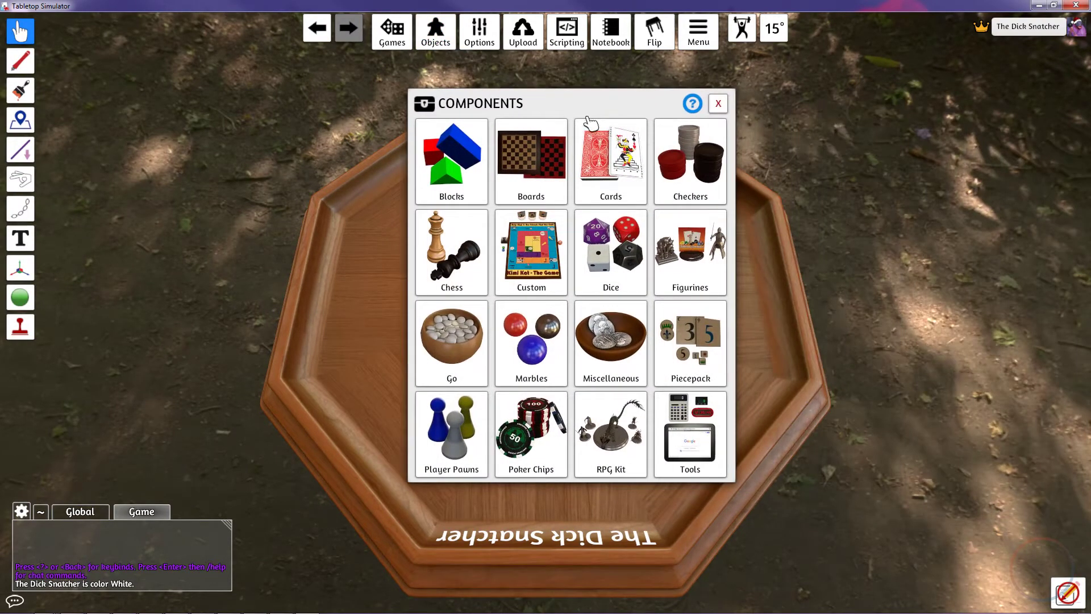
pyautogui.click(538, 267)
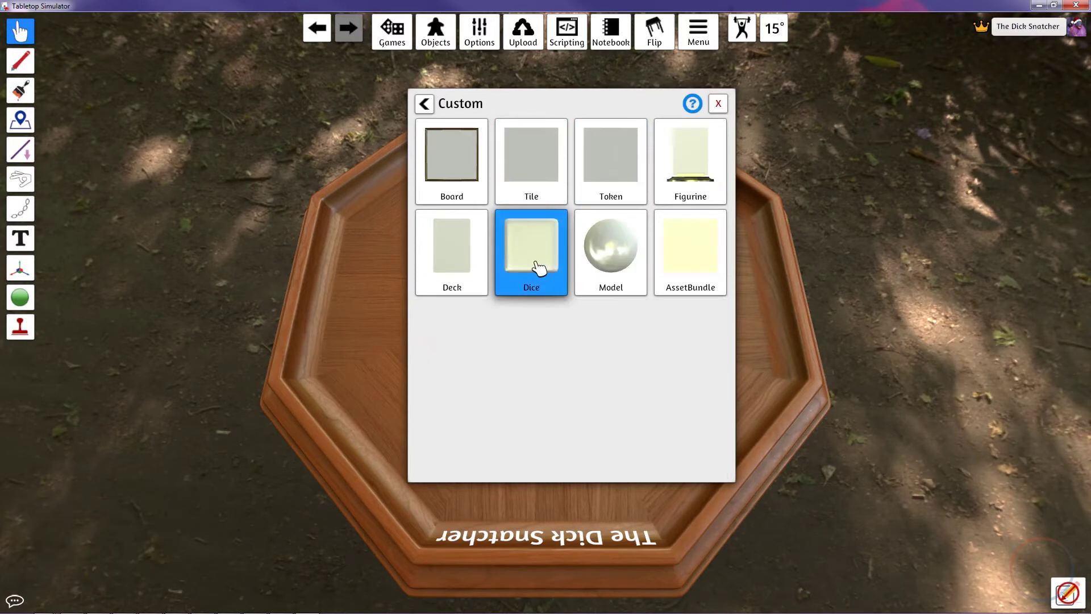
# Import magnus_obh.unity3d from Magnus TTS Asset Bundle as a Cloud-hosted AssetBundle figurine
pyautogui.click(715, 267)
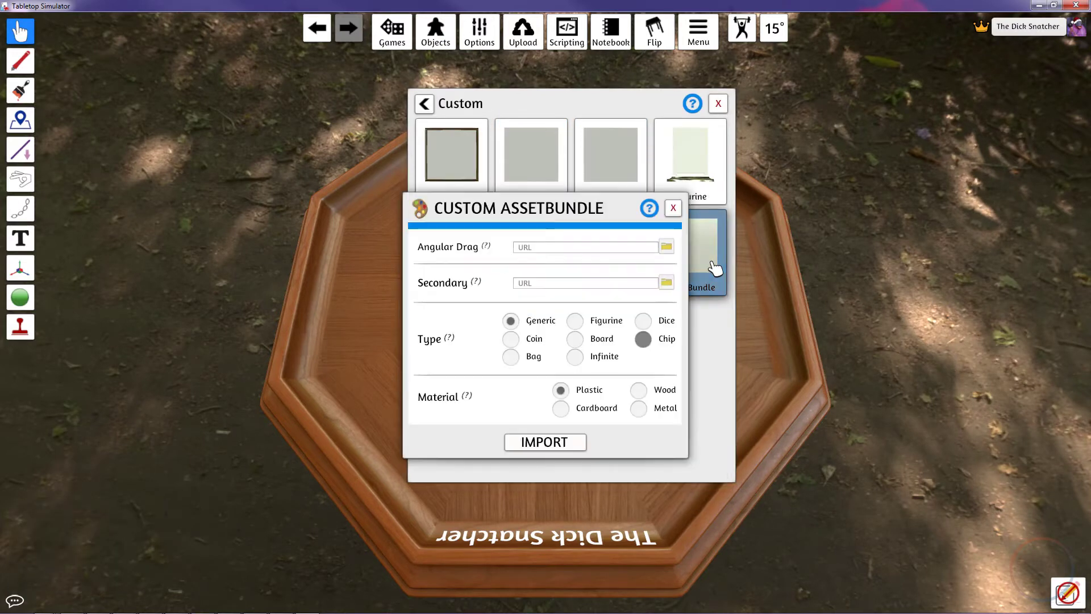
pyautogui.click(666, 248)
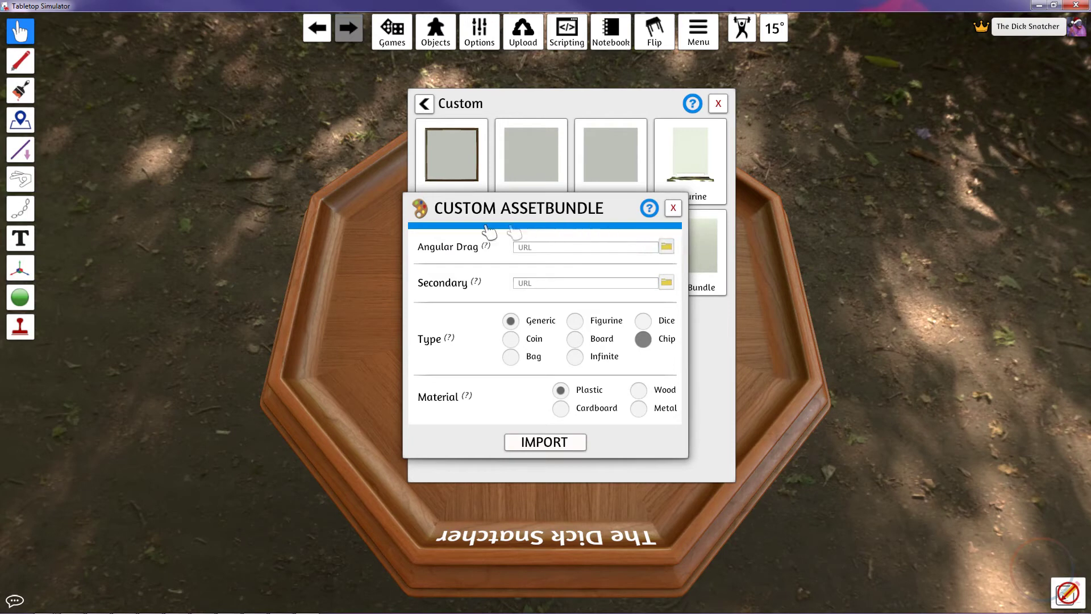
pyautogui.click(667, 248)
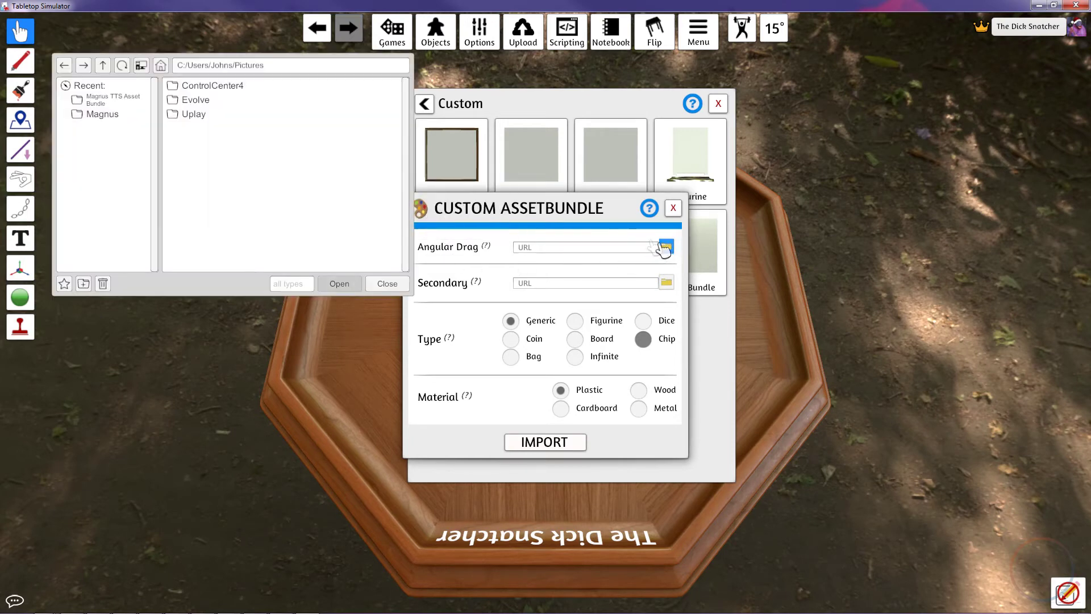
pyautogui.click(121, 102)
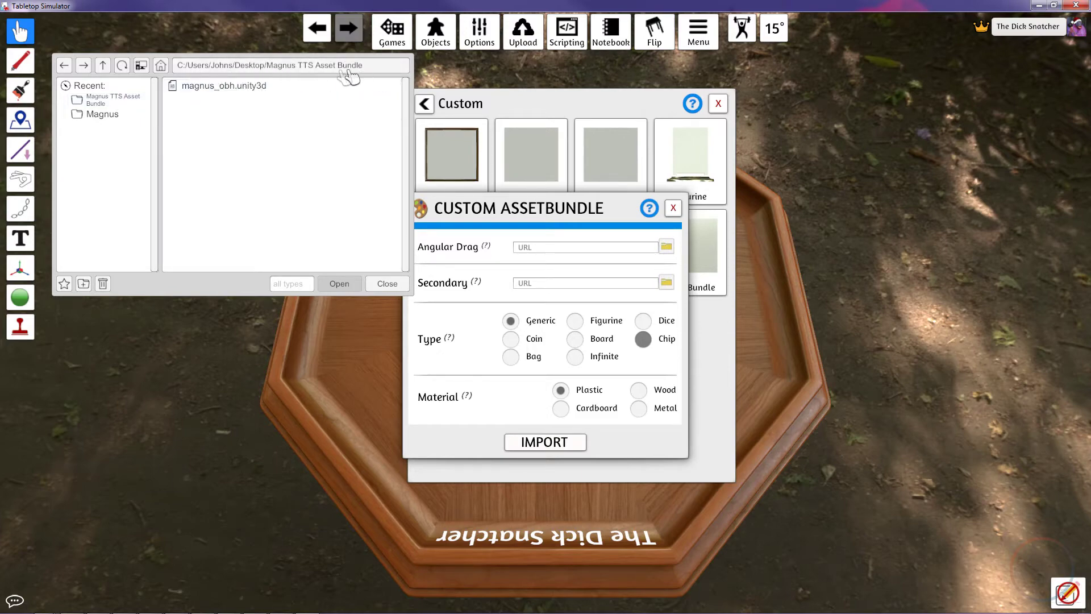
pyautogui.doubleClick(239, 87)
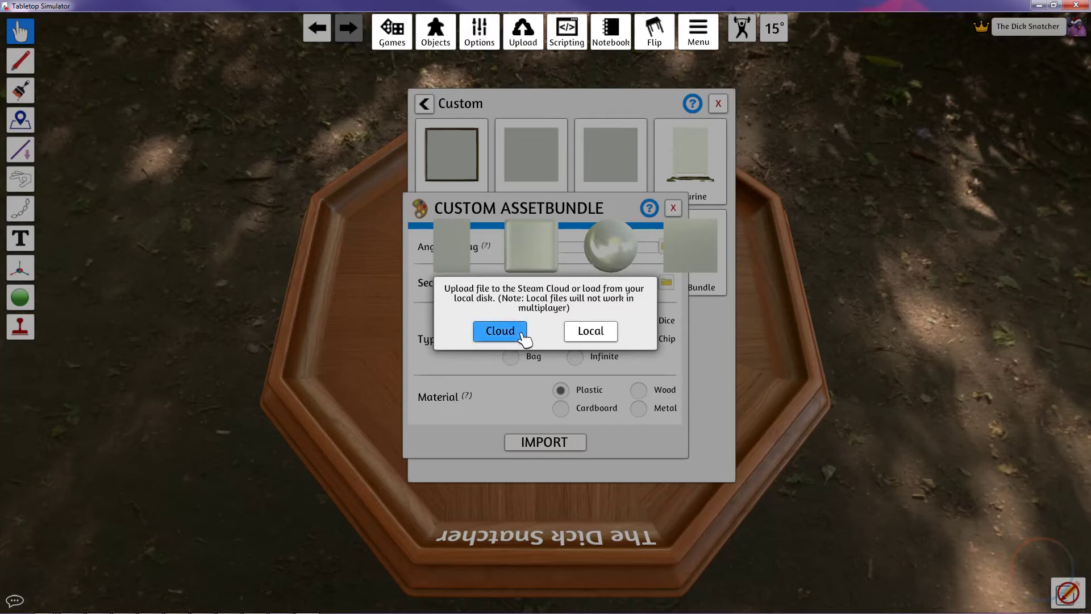
pyautogui.click(495, 332)
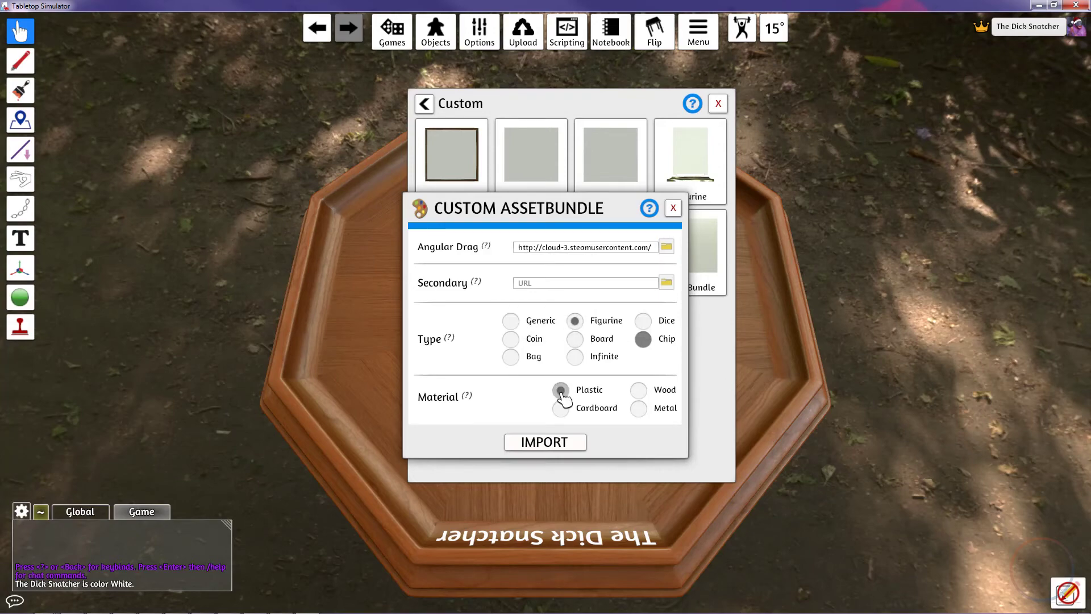
pyautogui.click(554, 442)
# Rotate the loaded winged figurine so it faces forward
pyautogui.click(720, 105)
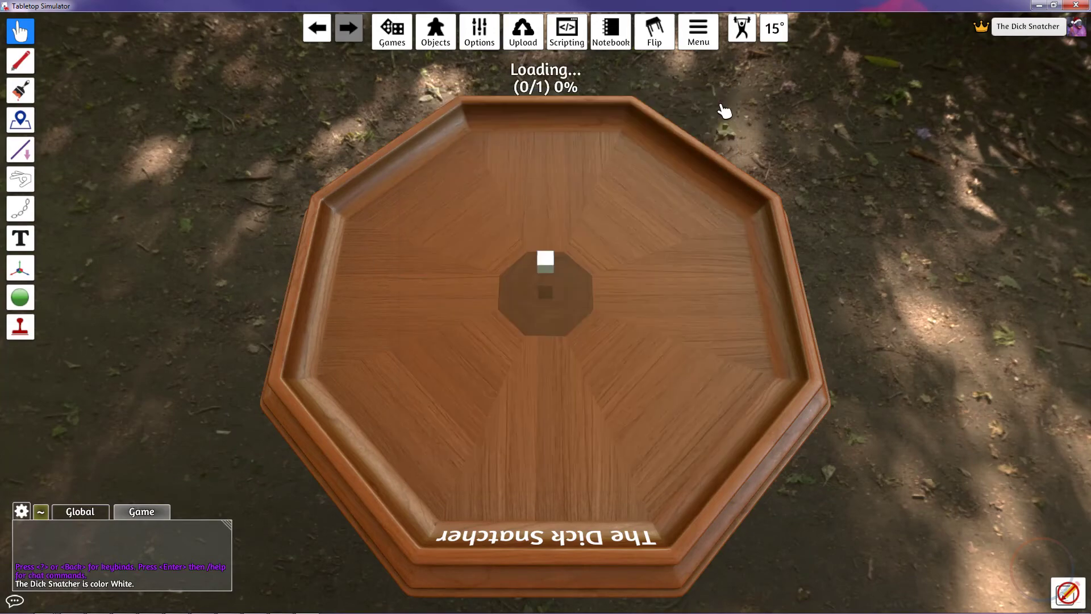
pyautogui.moveTo(618, 360); pyautogui.dragTo(623, 300, button='right')
pyautogui.scroll(3, 614, 324)
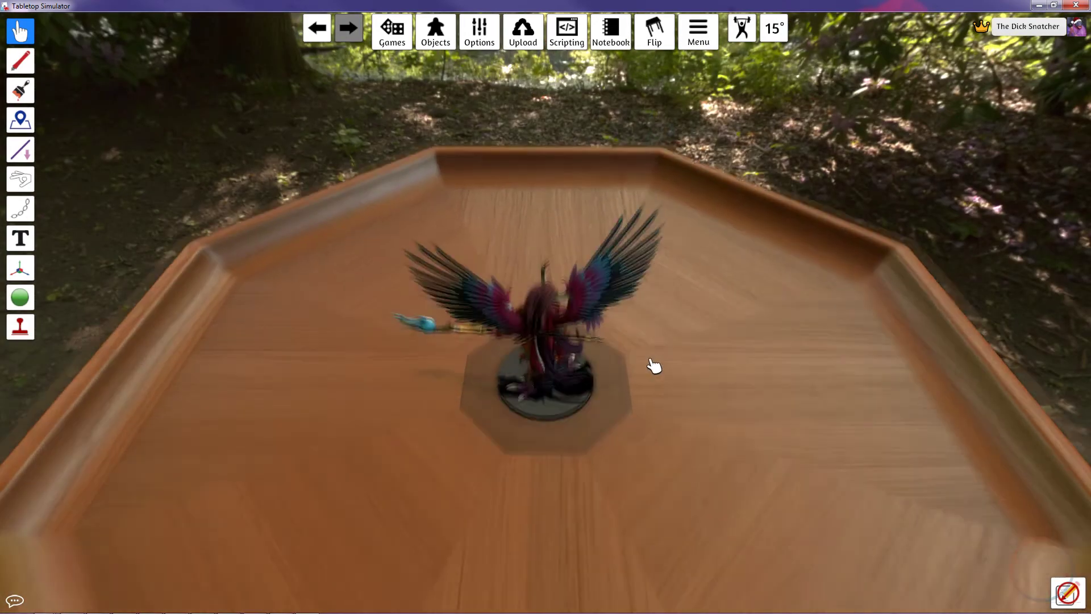
pyautogui.scroll(3, 653, 366)
pyautogui.press('e')
pyautogui.press('e')
pyautogui.press('e')
pyautogui.press('e')
pyautogui.press('e')
pyautogui.press('e')
pyautogui.press('e')
pyautogui.press('e')
pyautogui.press('e')
pyautogui.press('e')
pyautogui.press('e')
pyautogui.press('e')
pyautogui.scroll(2, 581, 420)
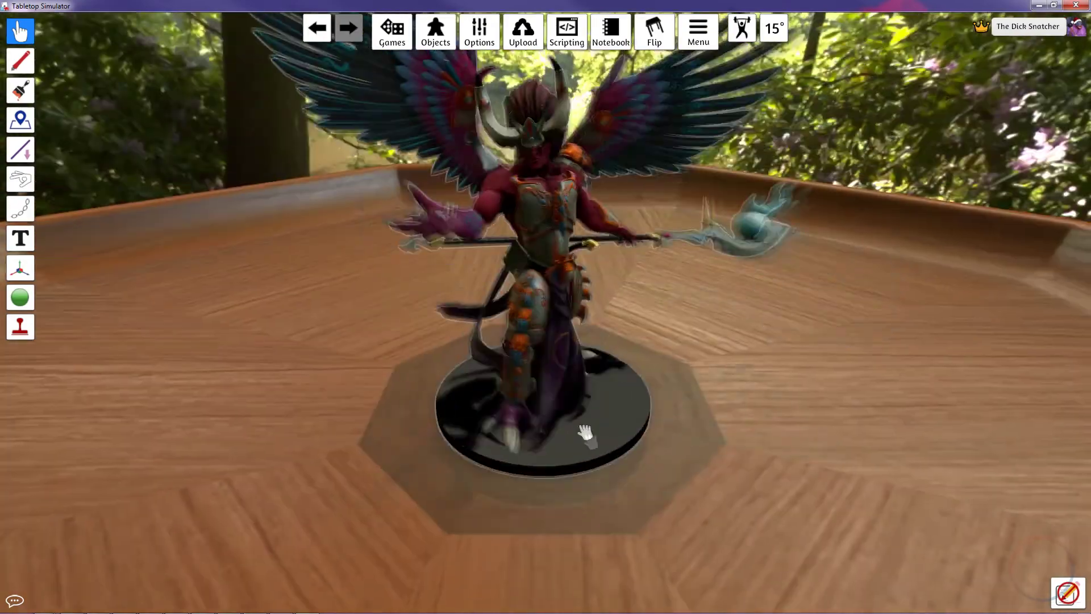
pyautogui.scroll(-2, 739, 447)
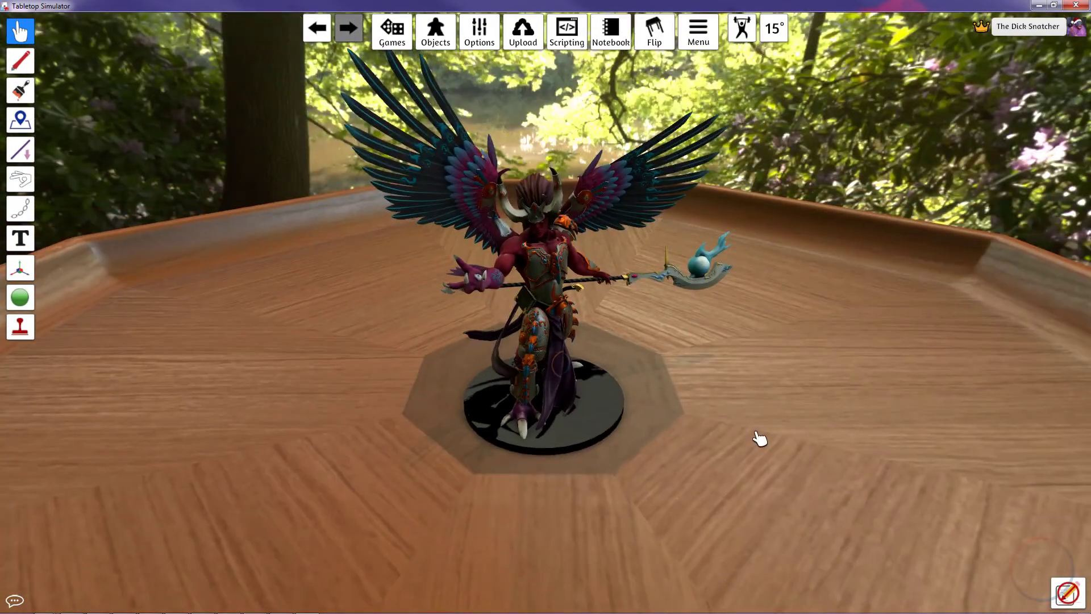
# Save the figurine as object 'MAgnus OBH' in the TSons folder
pyautogui.rightClick(583, 378)
pyautogui.click(623, 420)
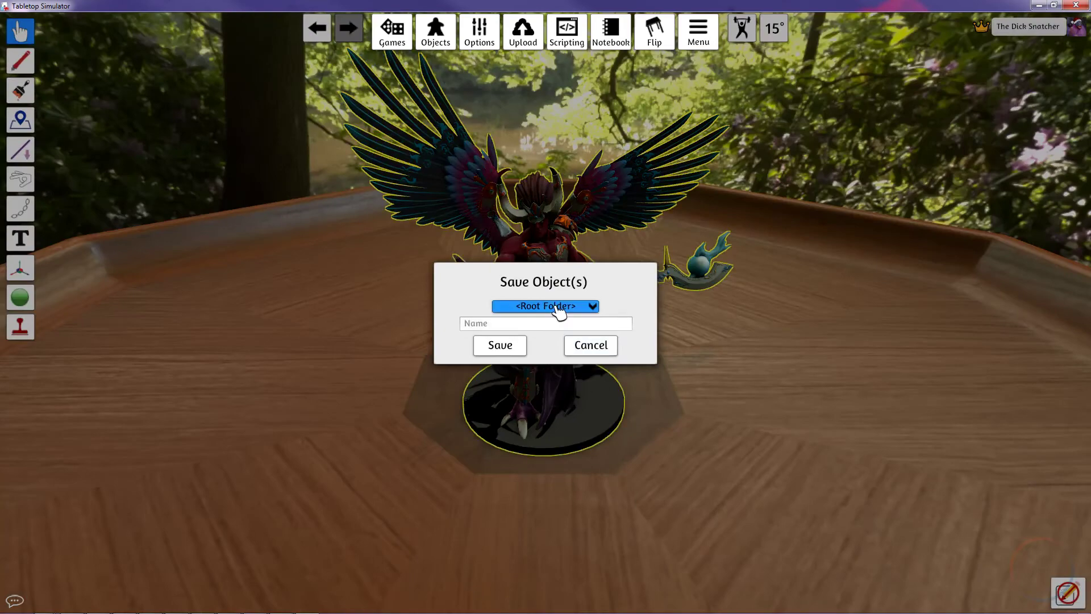
pyautogui.click(558, 307)
pyautogui.click(540, 462)
pyautogui.click(525, 325)
pyautogui.write('M')
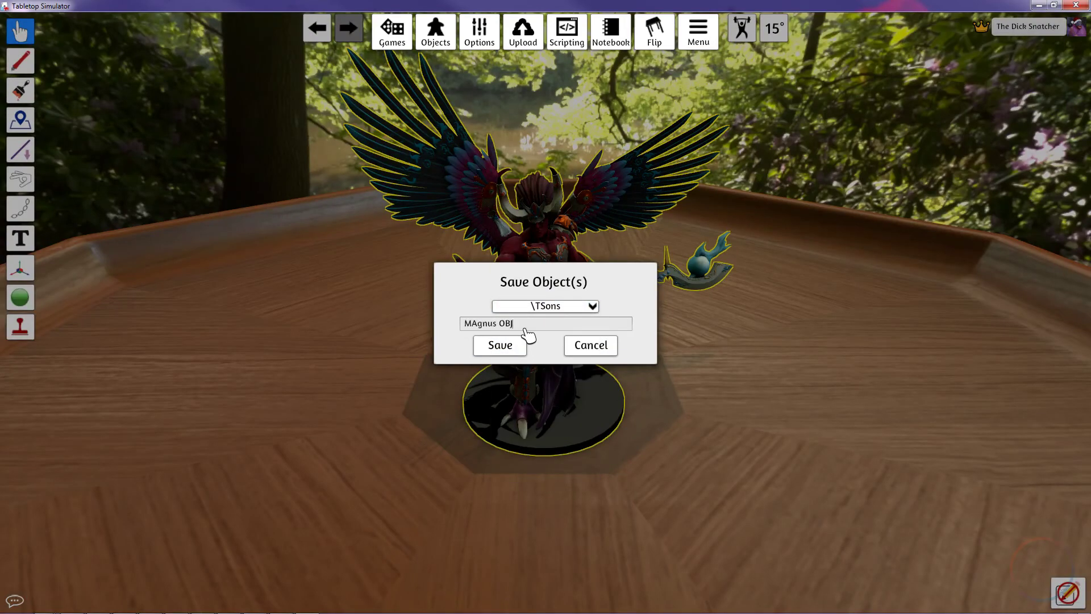
pyautogui.write('Agnus OBH')
pyautogui.click(500, 345)
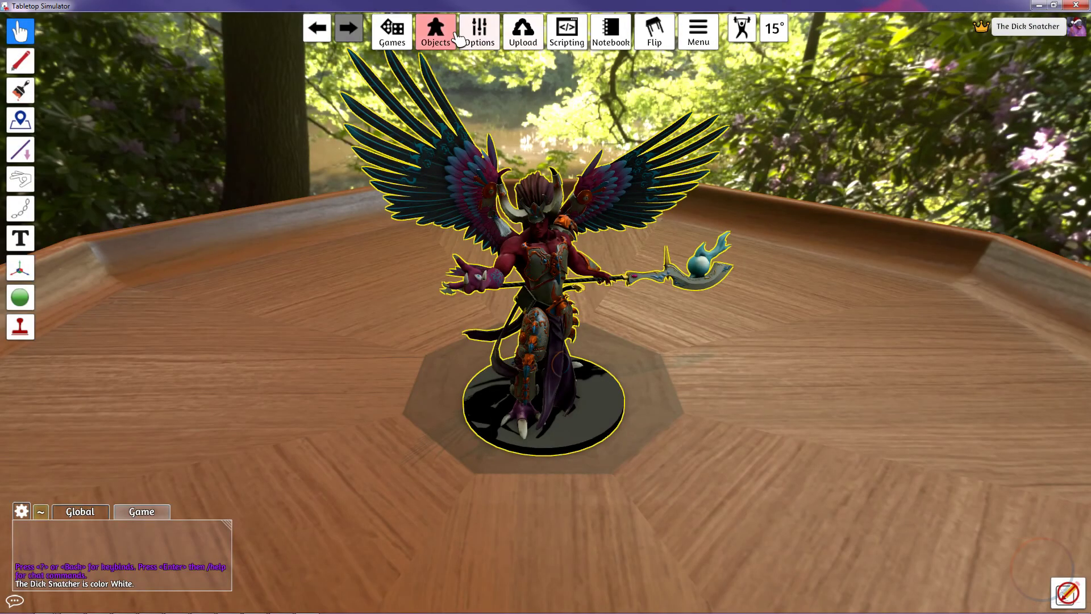
pyautogui.click(398, 35)
# Load the Warhammer 40k Base Sizes Chart and spawn the saved Magnus from TSons
pyautogui.click(465, 366)
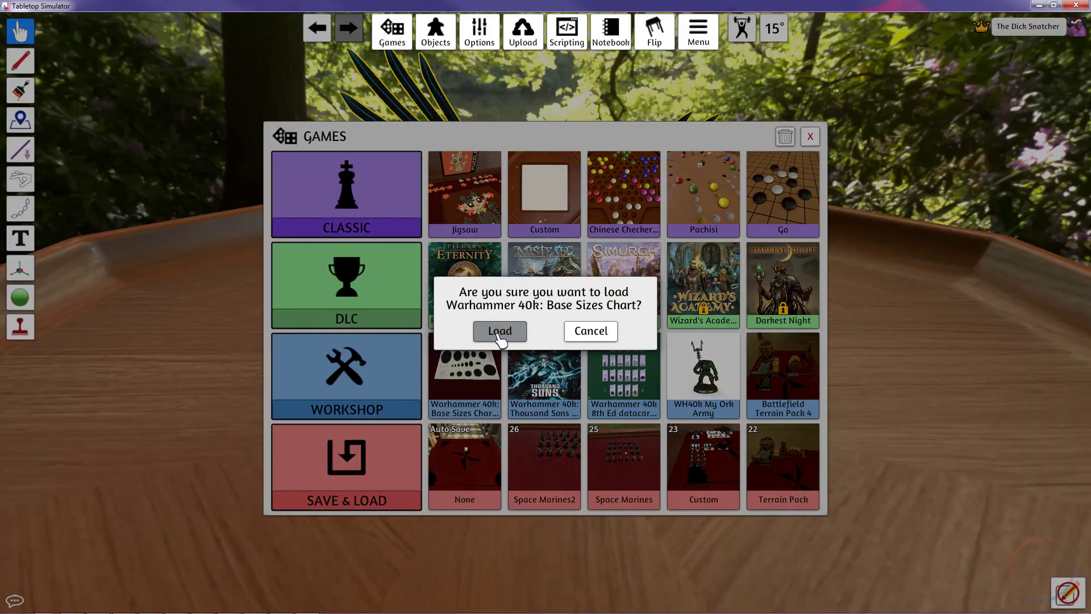
pyautogui.click(500, 330)
pyautogui.click(436, 31)
pyautogui.click(450, 100)
pyautogui.click(725, 276)
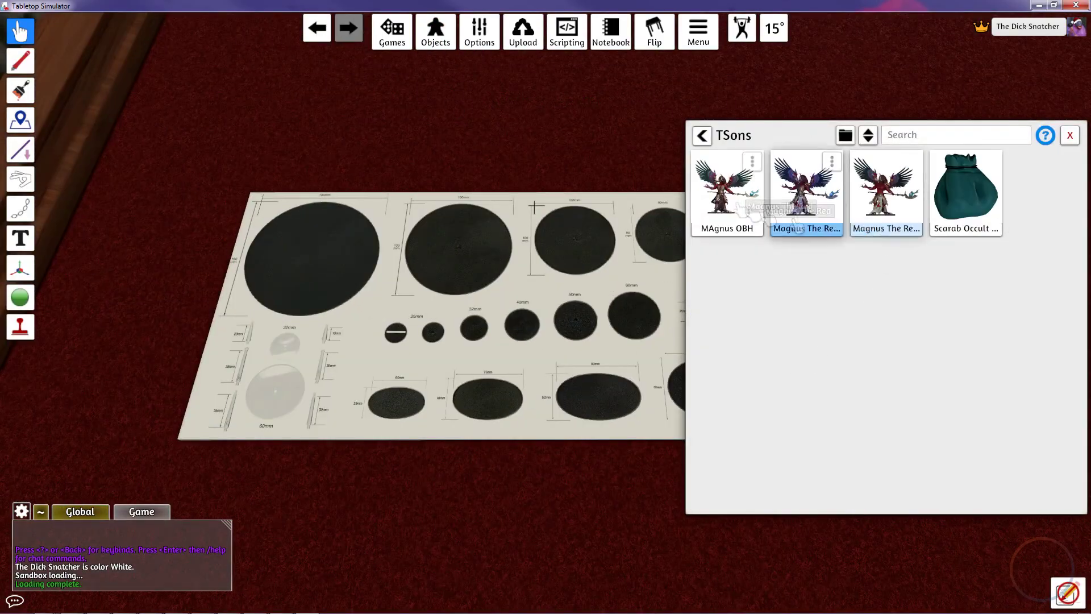
pyautogui.click(807, 194)
pyautogui.scroll(5, 688, 316)
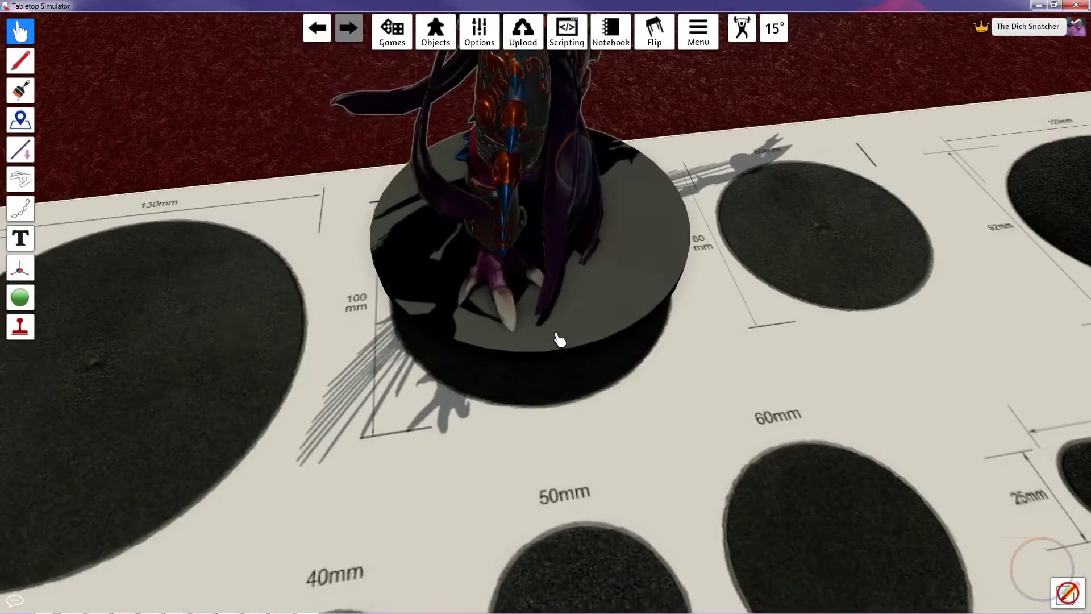
pyautogui.moveTo(560, 340)
pyautogui.mouseDown(button='right')
pyautogui.moveTo(545, 330)
pyautogui.moveTo(568, 341)
pyautogui.moveTo(558, 359)
pyautogui.mouseUp(button='right')
pyautogui.scroll(-5, 563, 295)
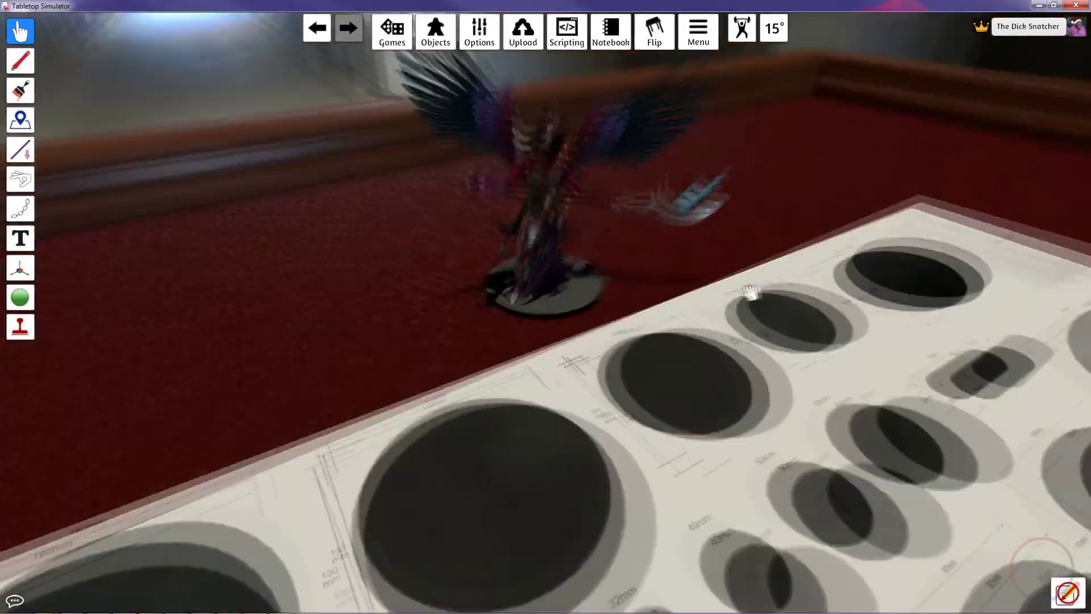